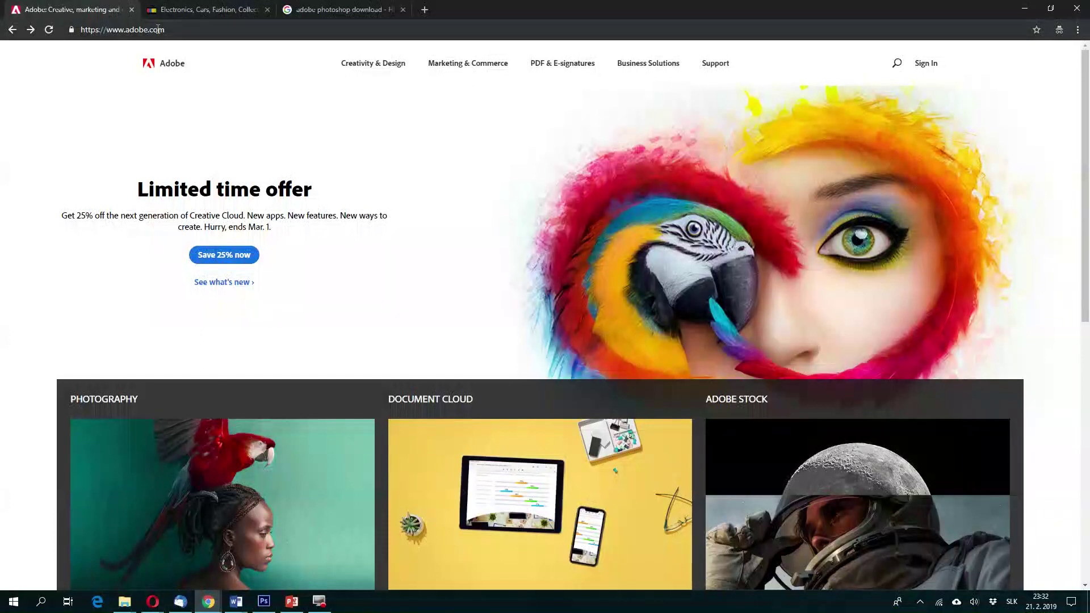
- Open the Photoshop product page from Adobe's Creativity & Design offerings and review its subscription plans
click(364, 69)
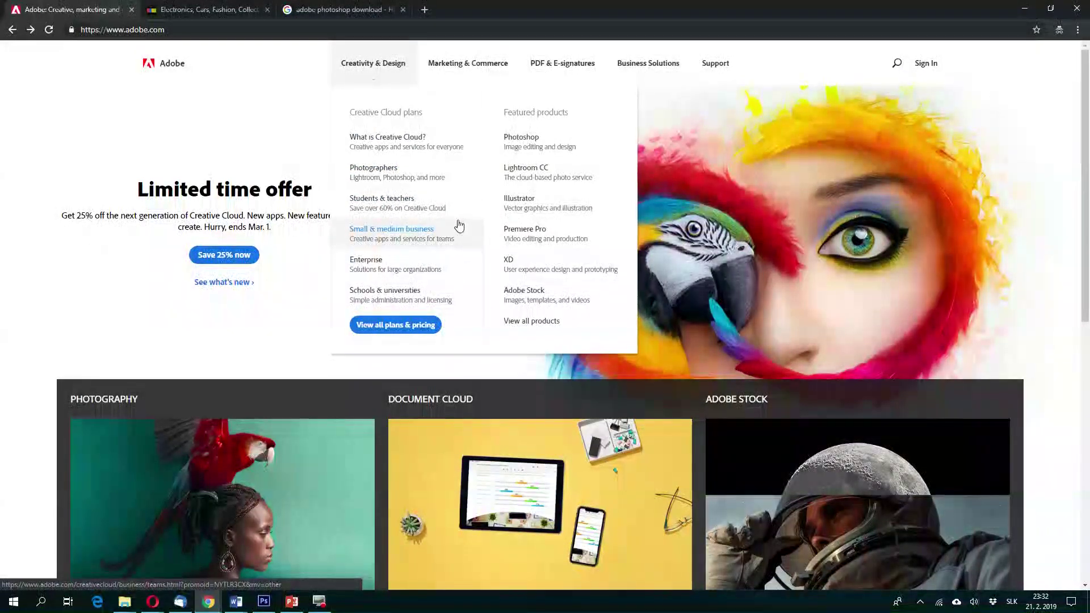
click(526, 145)
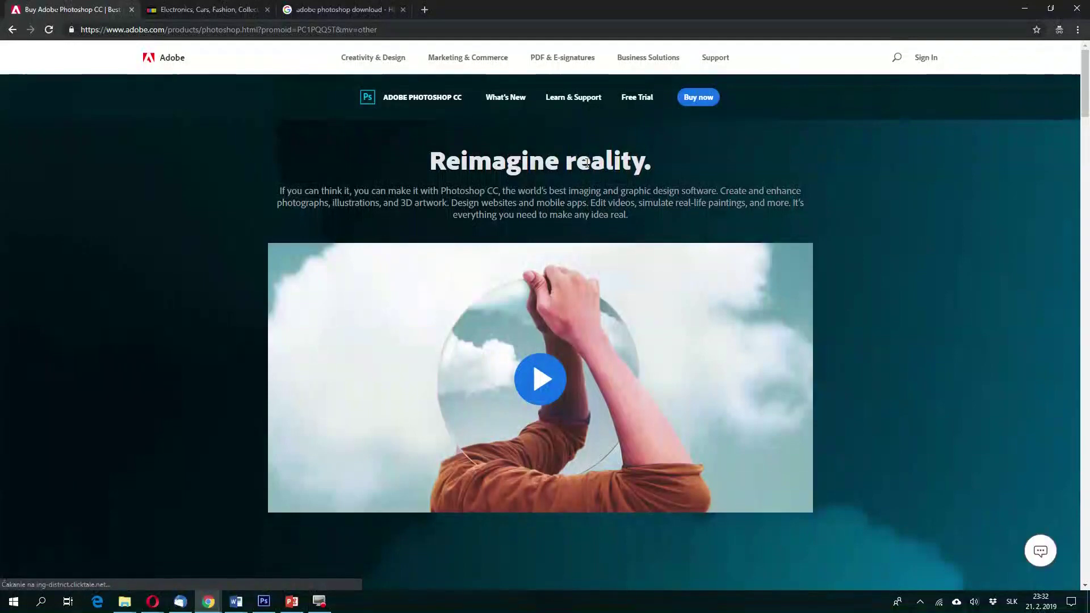
scroll(586, 163, down, 8)
scroll(589, 170, down, 20)
scroll(588, 169, down, 15)
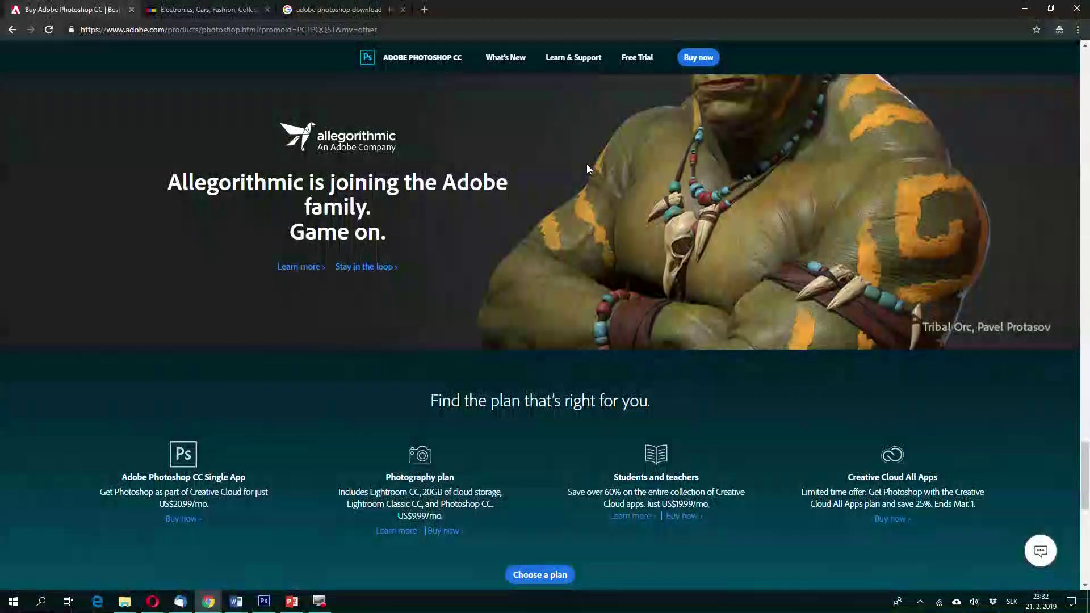
scroll(587, 169, down, 2)
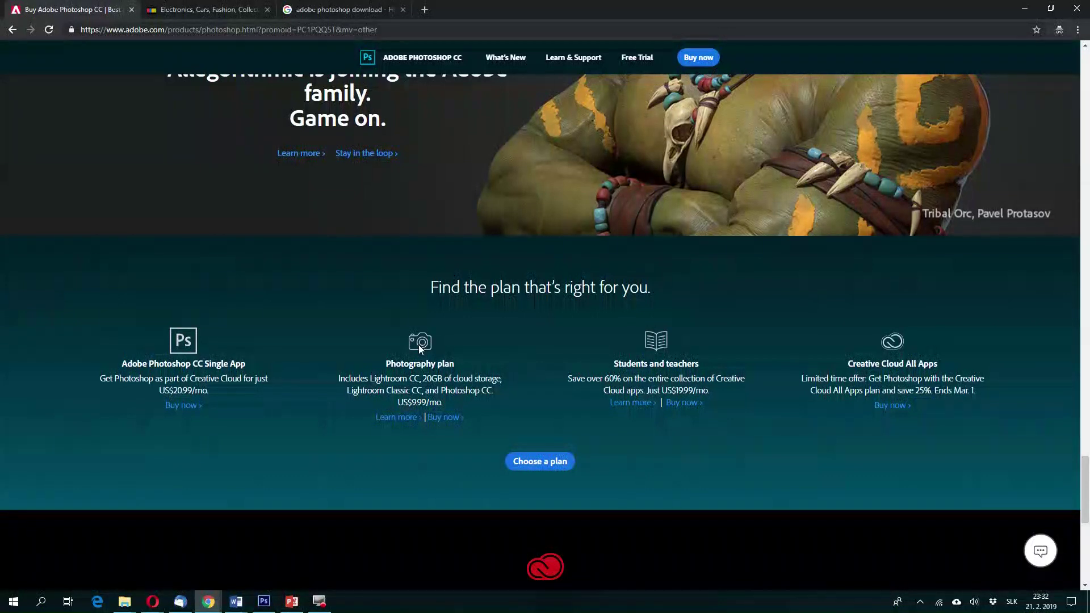
- Open Photoshop's free trial page and return to the Adobe home page
click(642, 59)
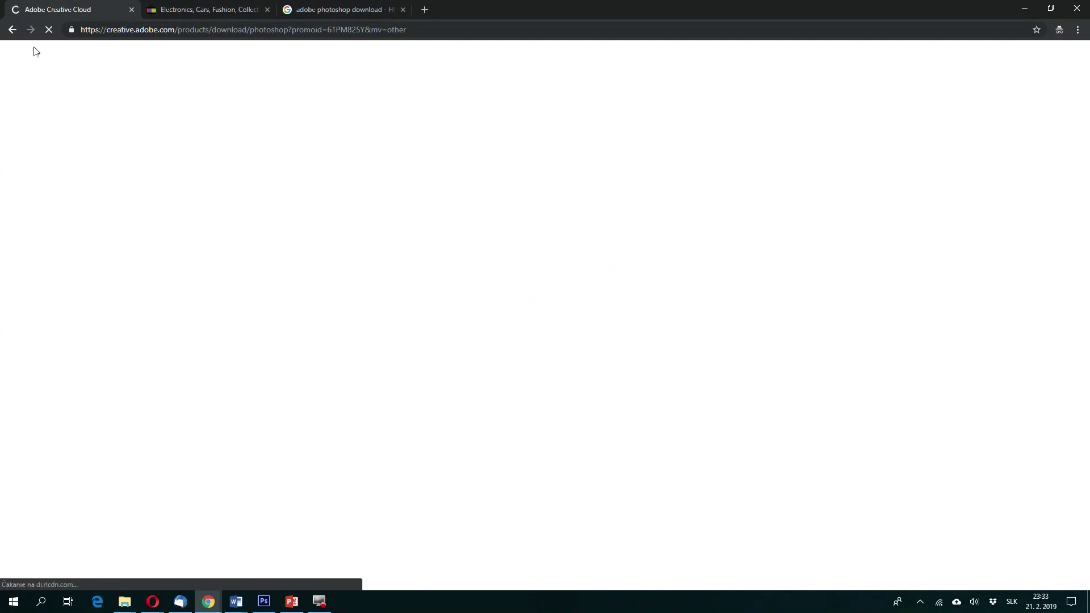
right_click(11, 32)
click(27, 63)
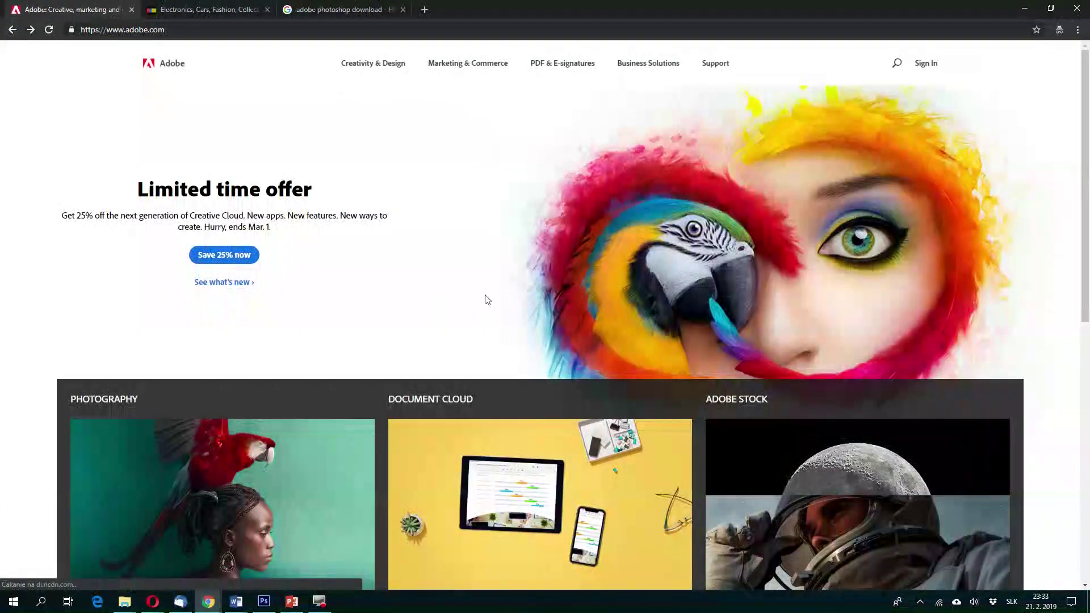
- Open the Creative Cloud Plans & Pricing page from the photography offer on the Adobe home page
scroll(486, 296, down, 5)
scroll(490, 290, down, 5)
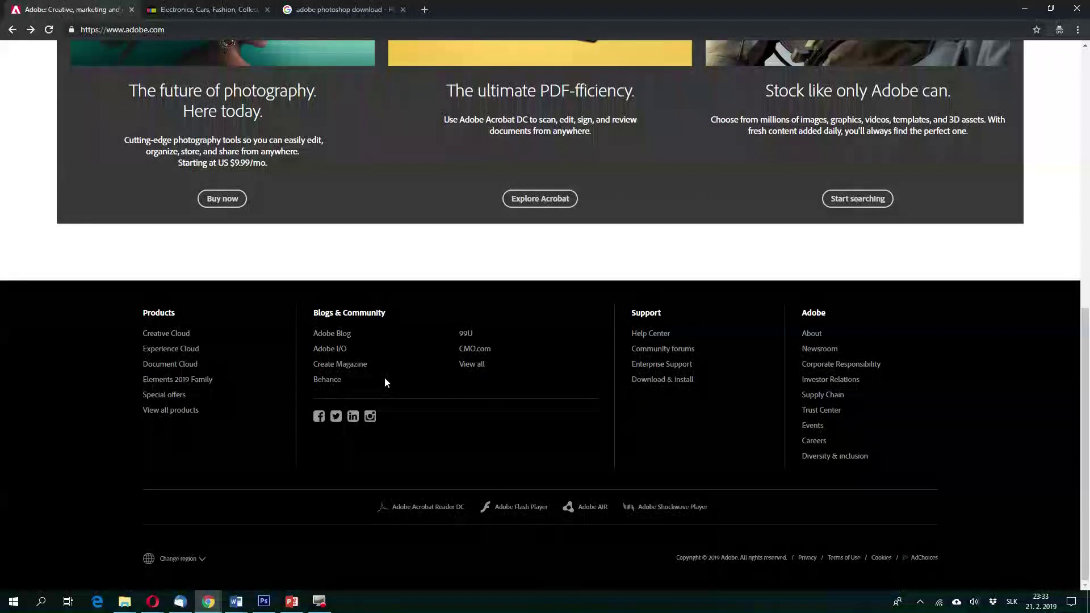
scroll(387, 380, up, 3)
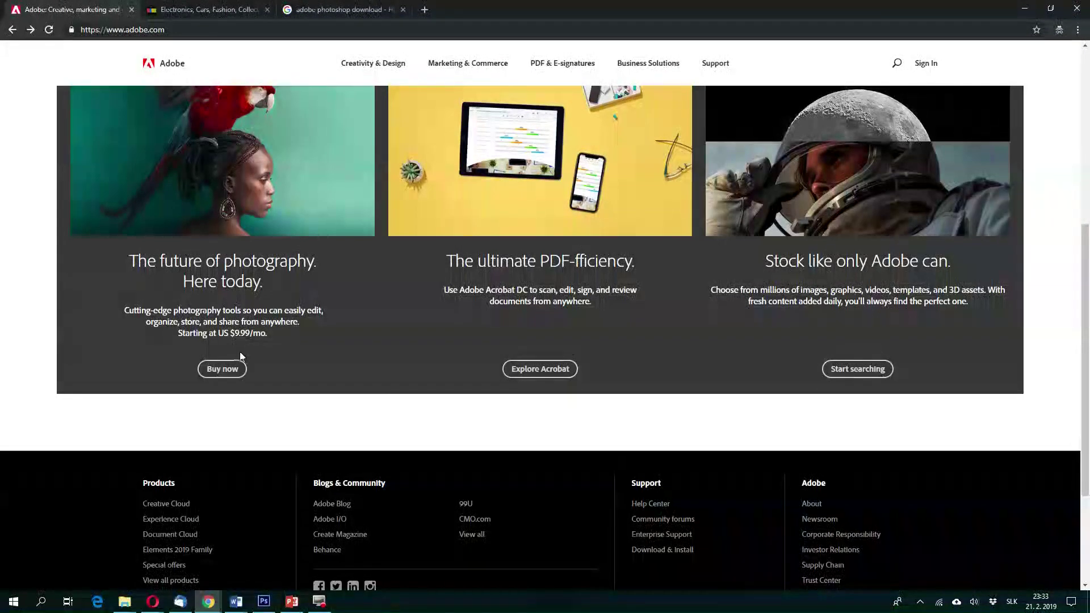
click(226, 369)
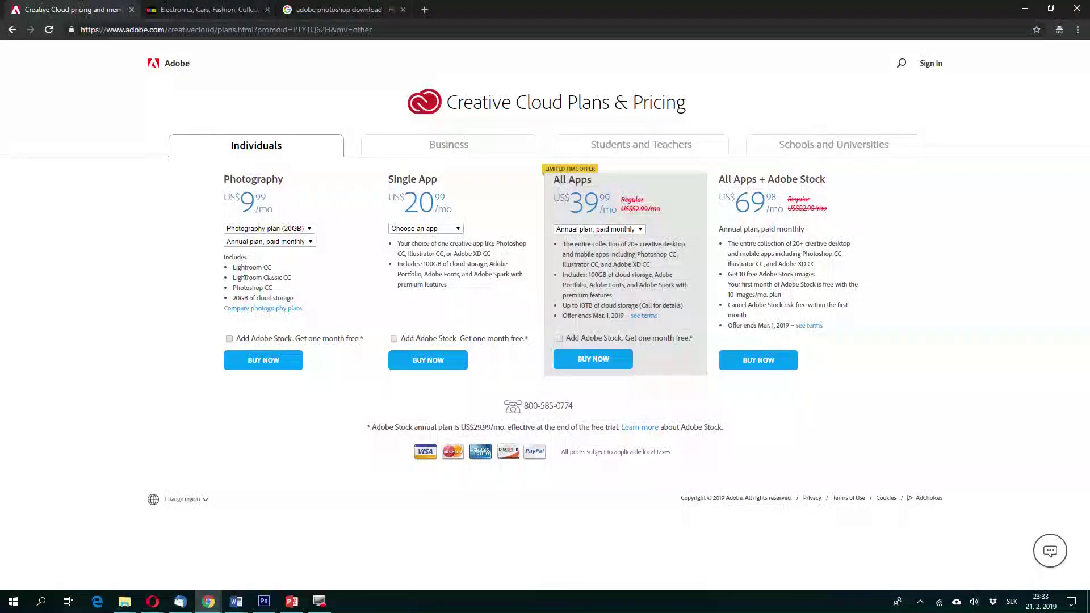
- Compare the Photography plan's price as "Annual plan, prepaid" and "Annual plan, paid monthly", leaving it on paid monthly
click(305, 241)
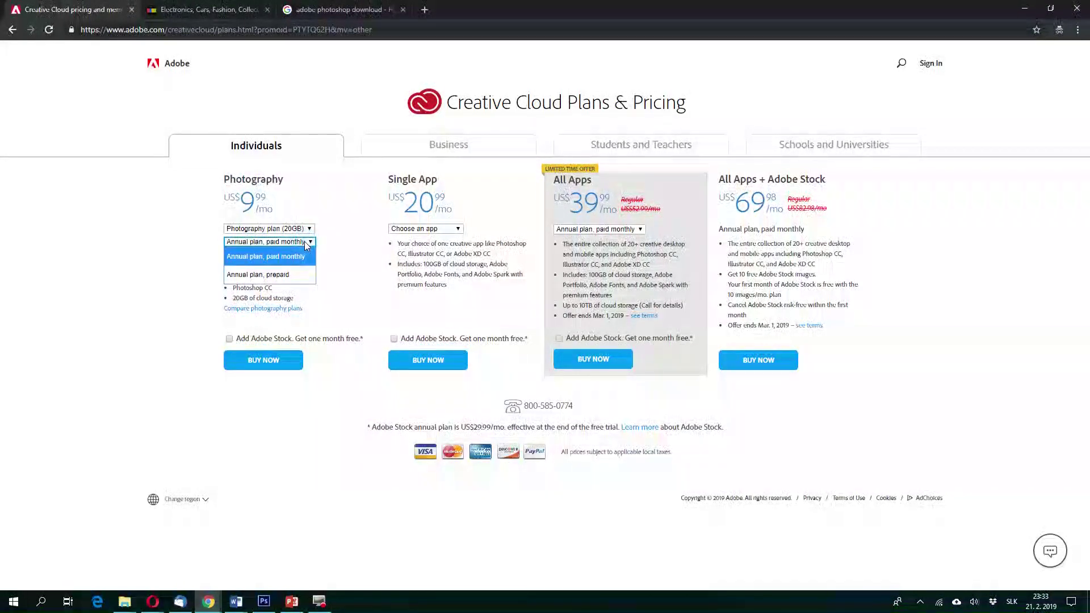
click(288, 275)
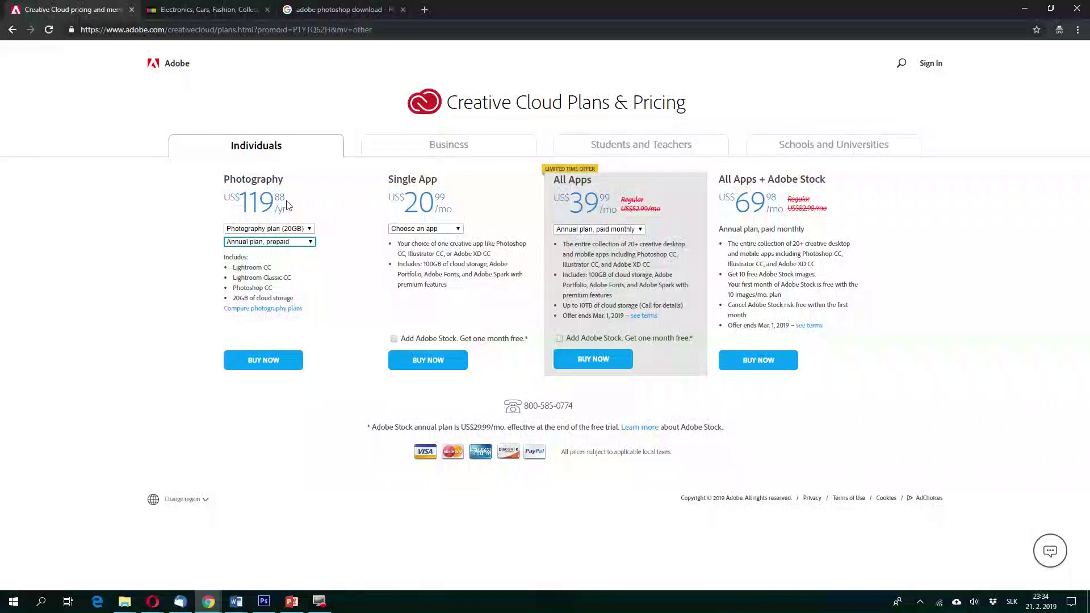
click(309, 243)
click(287, 257)
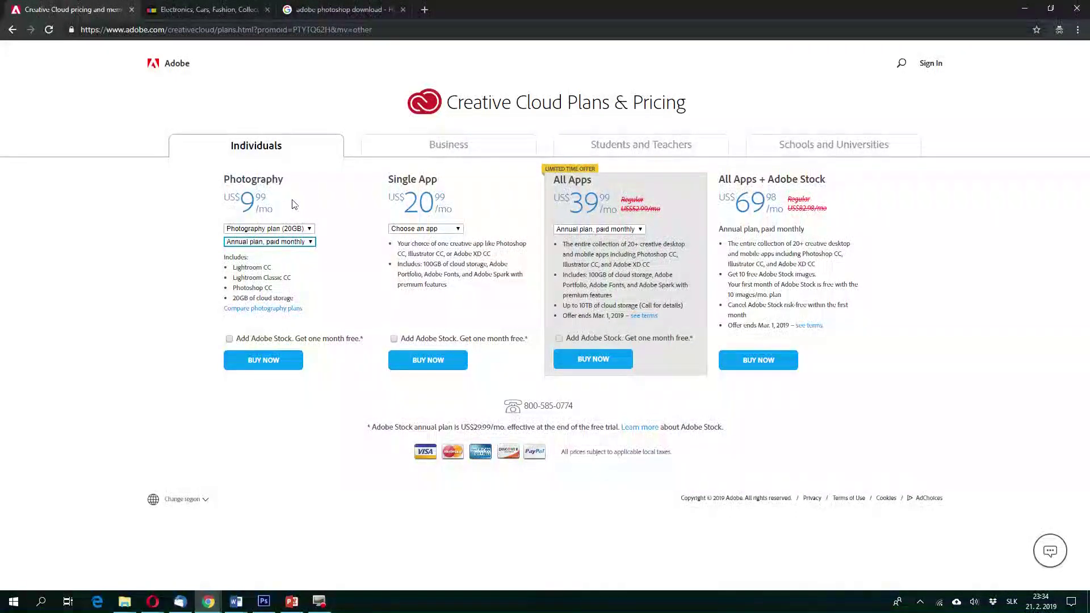
click(307, 242)
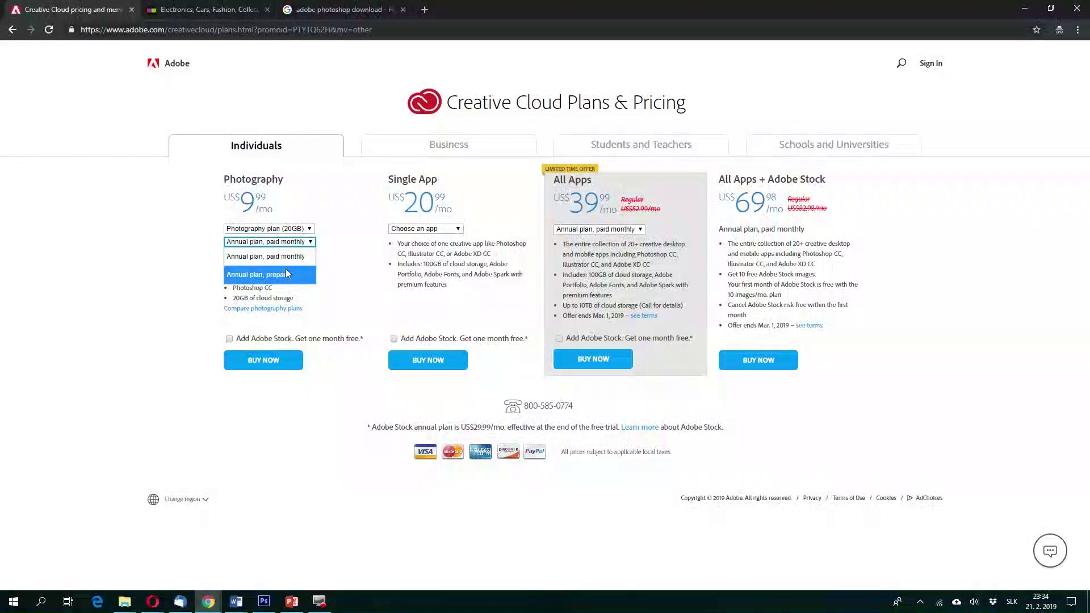
click(335, 276)
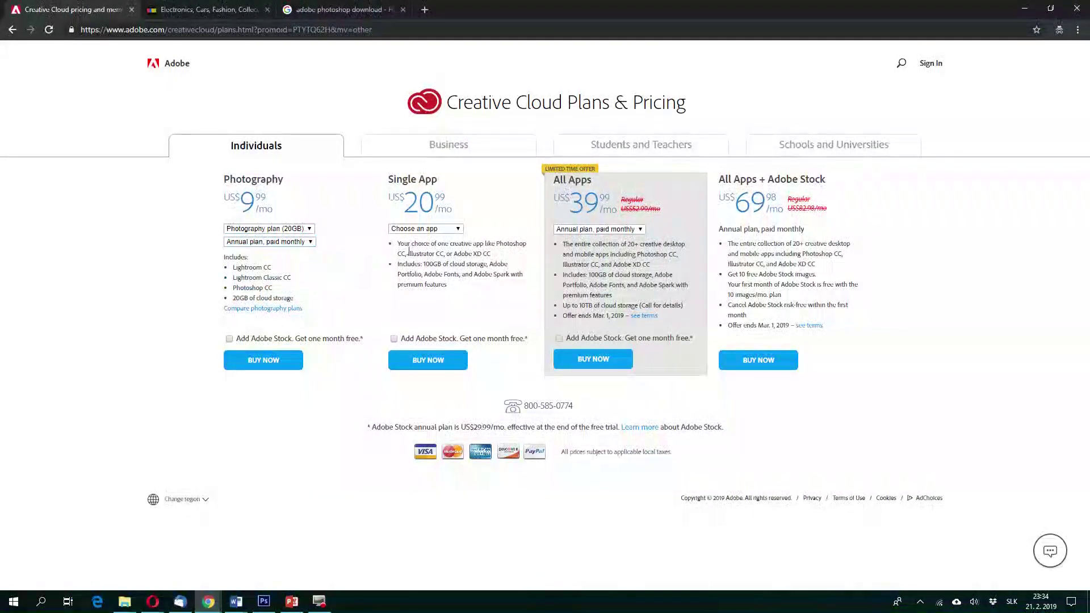
- Check the Single App choices and compare the All Apps price under "Monthly plan" with "Annual plan, paid monthly"
click(458, 228)
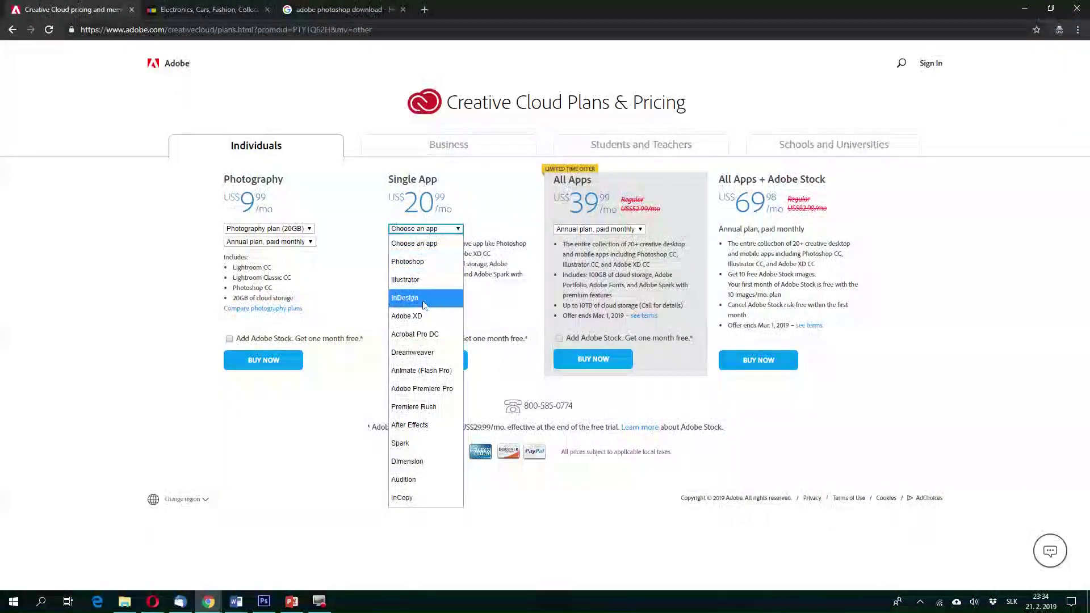
click(477, 229)
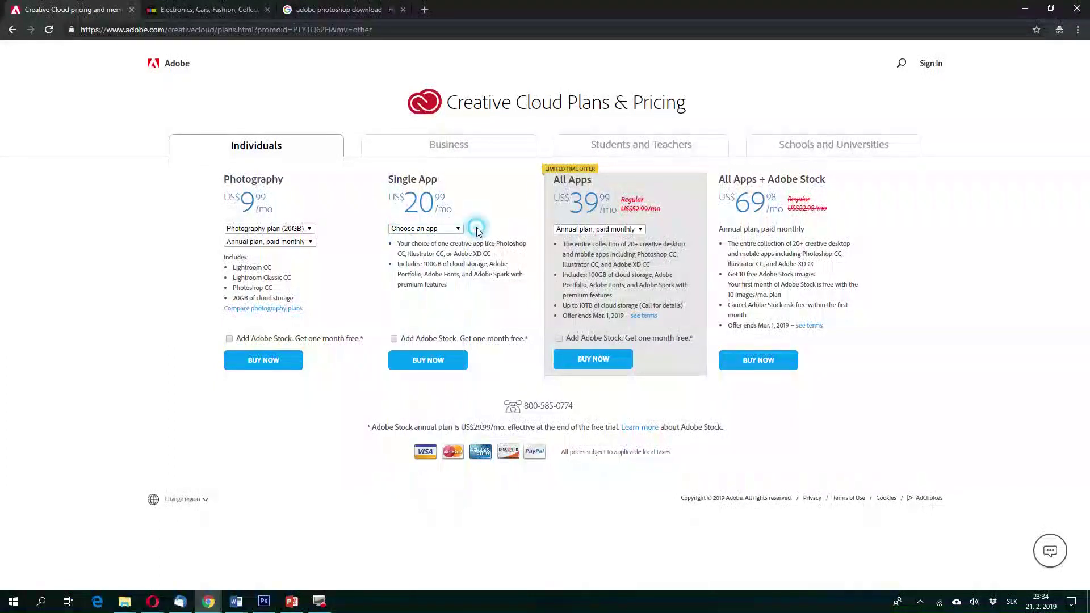
click(640, 230)
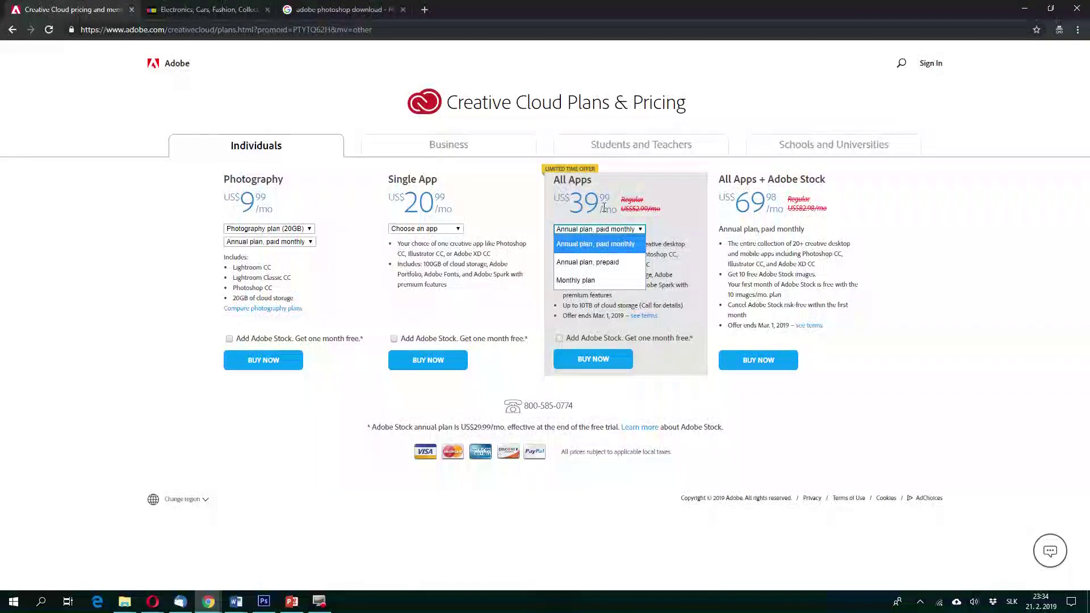
click(578, 280)
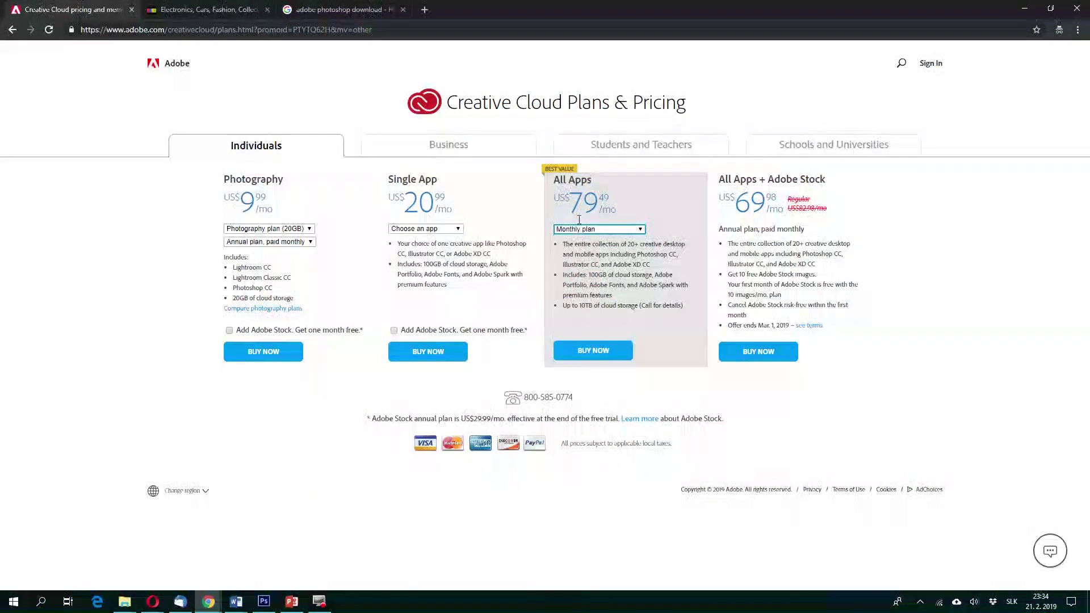
click(615, 230)
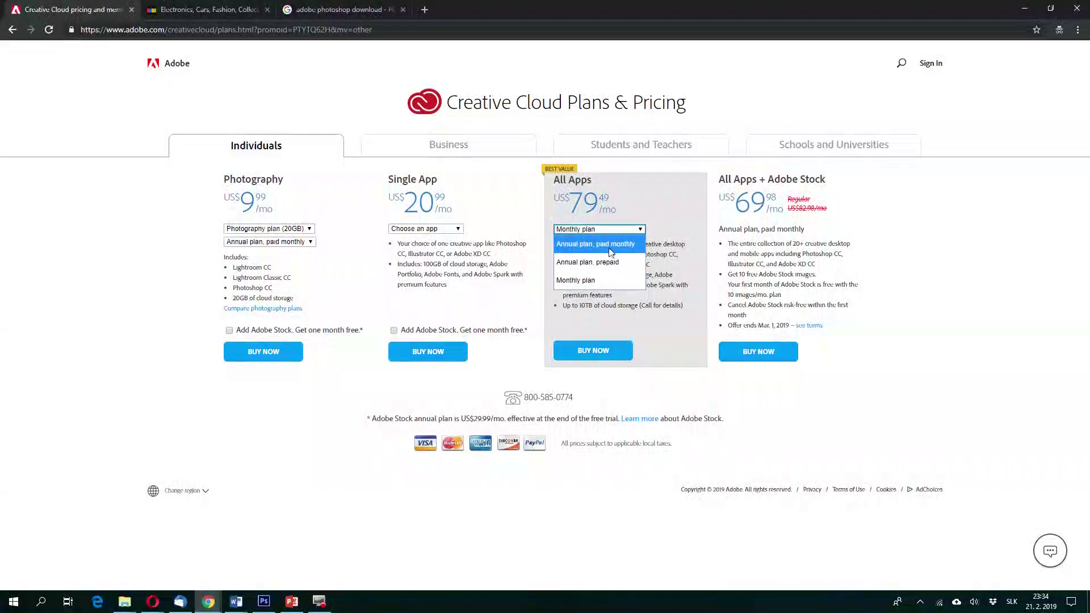
click(607, 245)
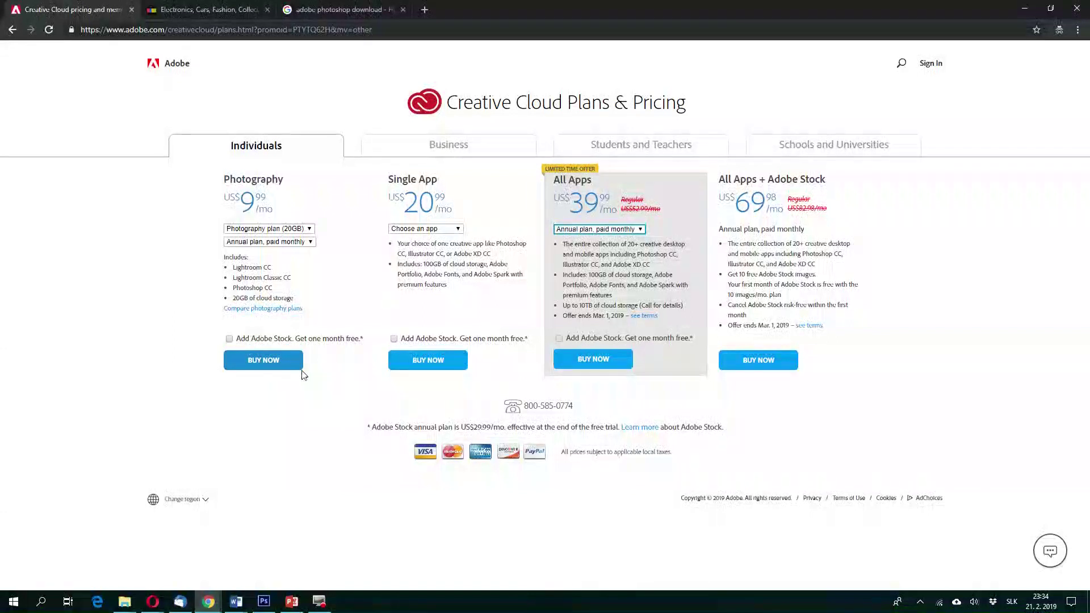
- Return to the Adobe home page and reopen the Photoshop product page
click(15, 33)
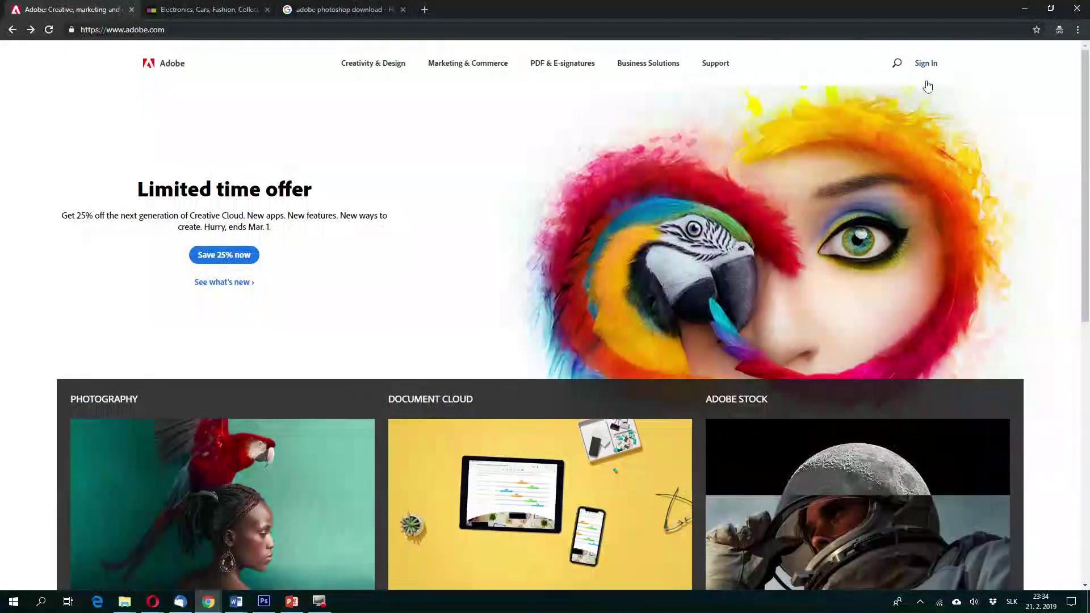
click(391, 64)
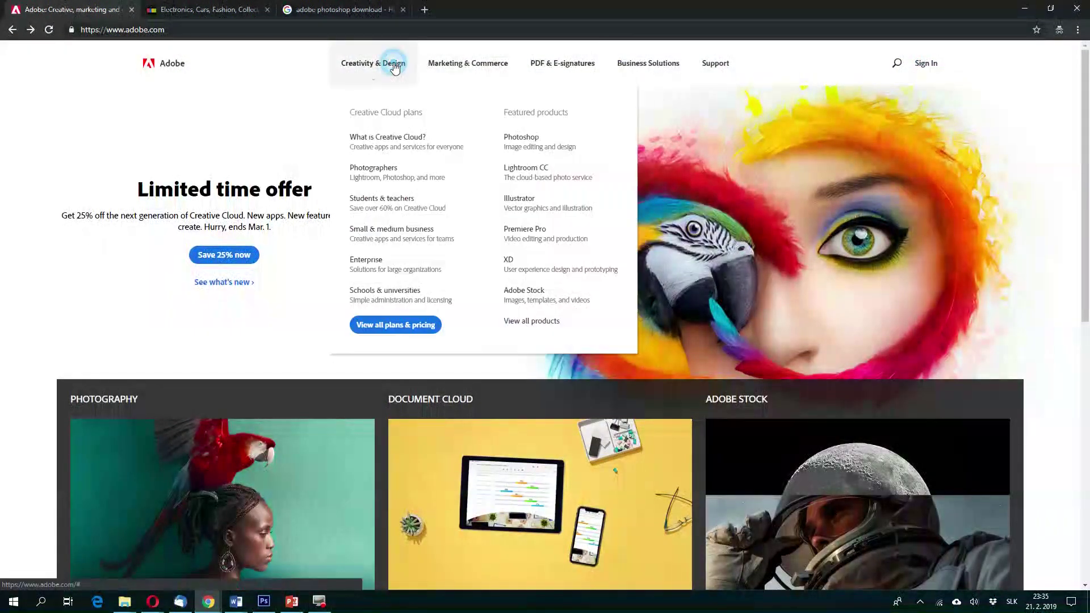
click(531, 150)
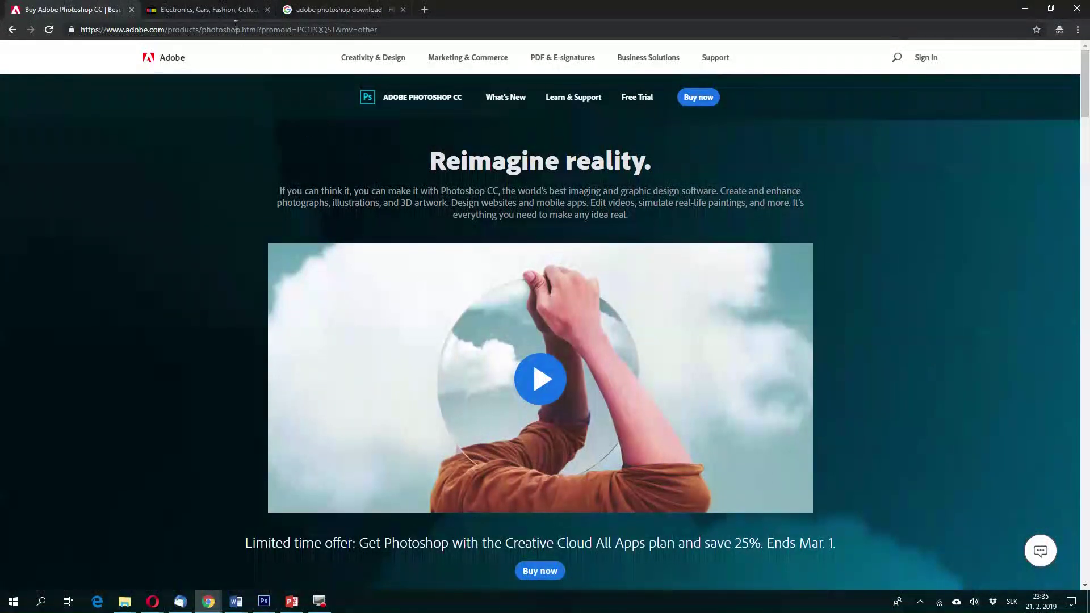
- Switch to the open eBay page and search all categories for "adoe photoshop"
click(227, 11)
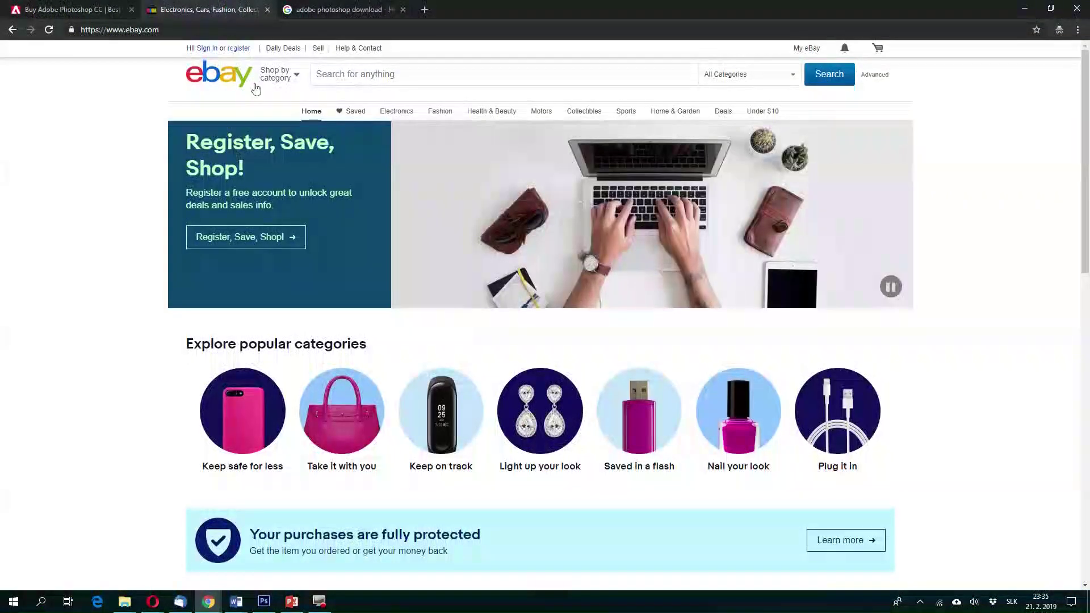
click(427, 75)
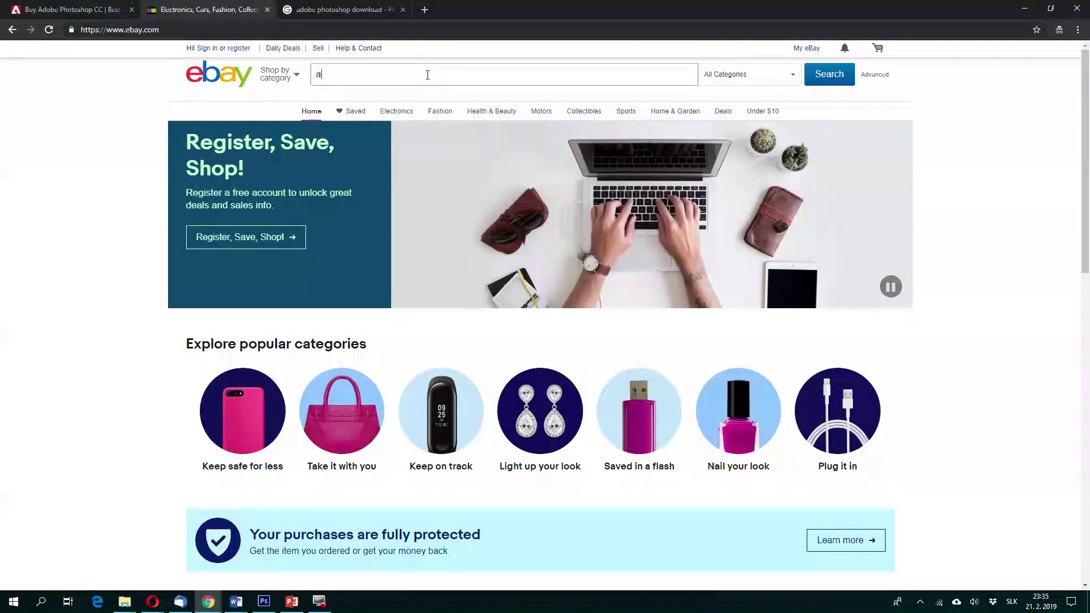
text(adoe photosho)
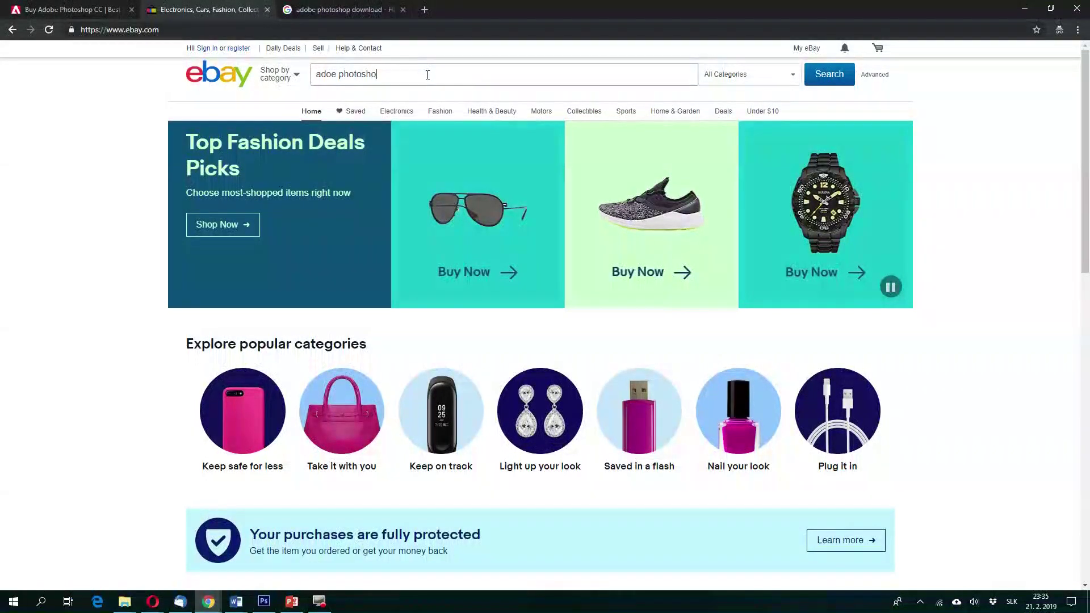
text(p)
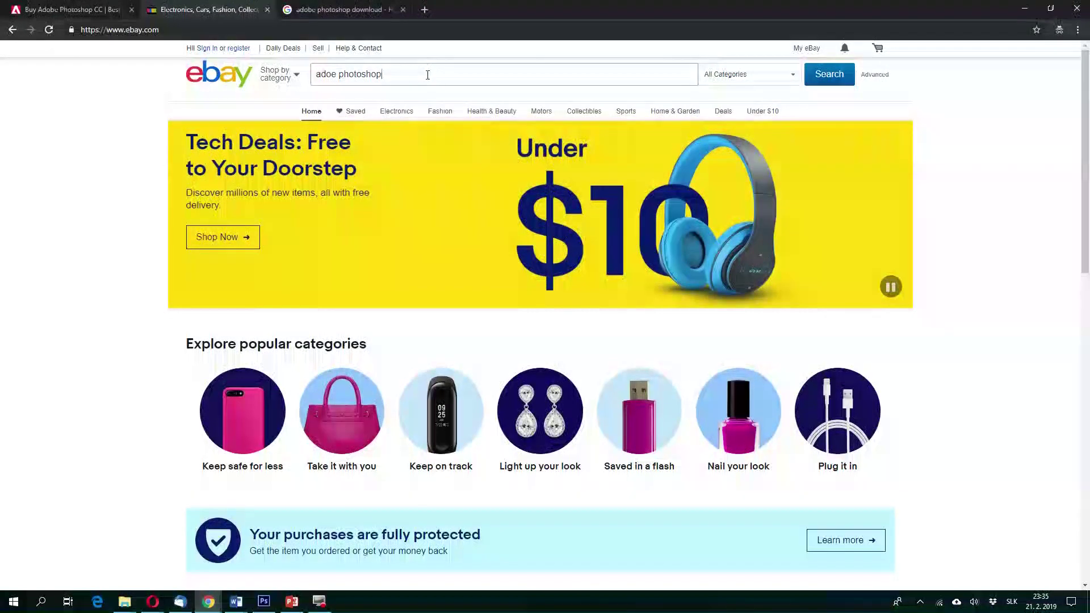
key(Return)
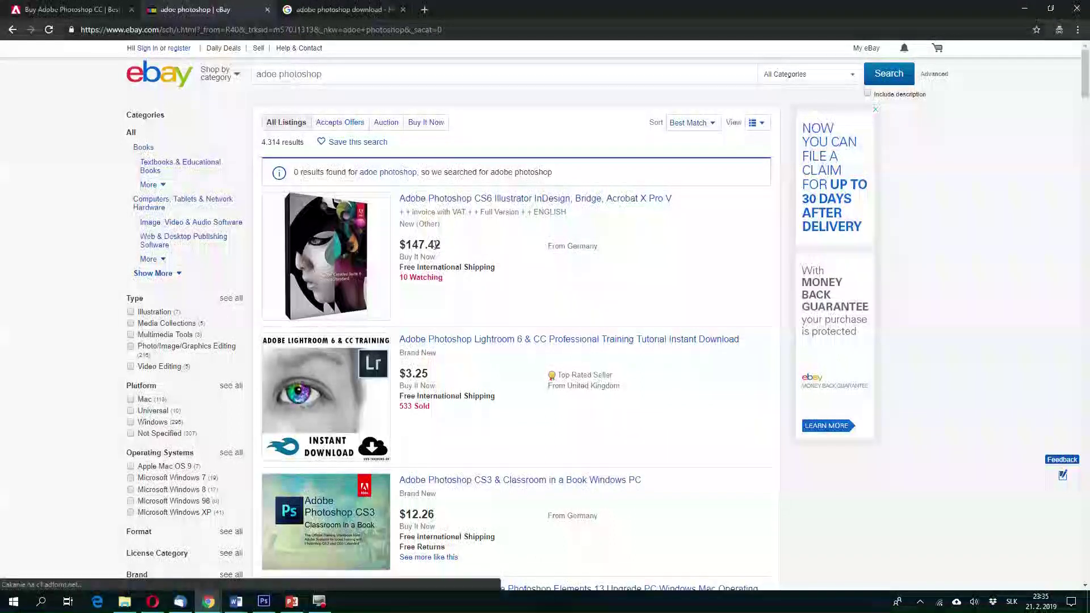
- Browse the eBay Photoshop listings, comparing the versions, conditions and prices offered, and return to the first results
scroll(505, 357, down, 3)
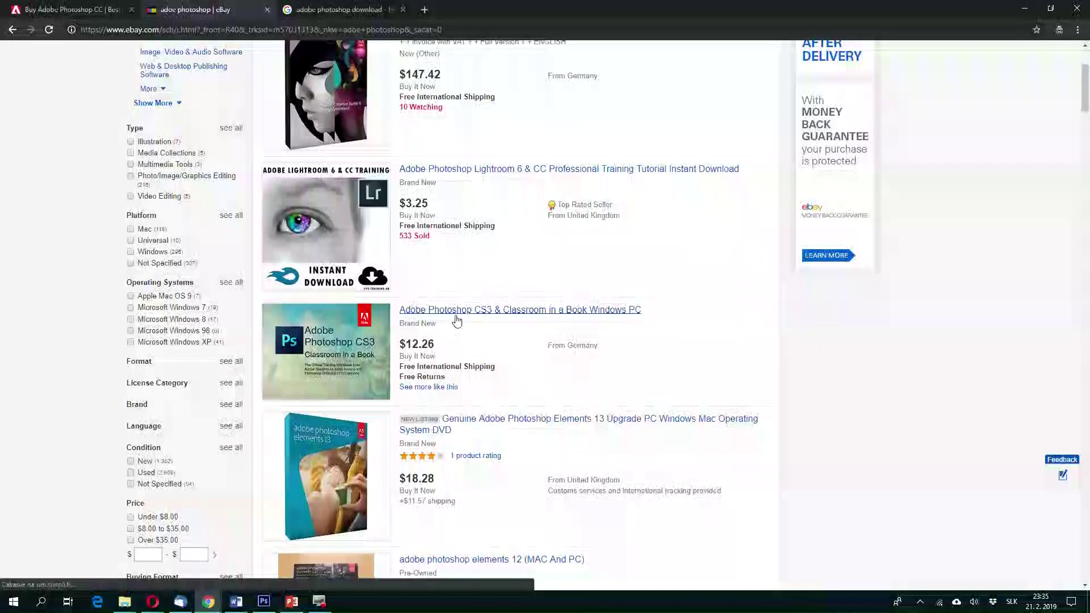
scroll(449, 326, down, 2)
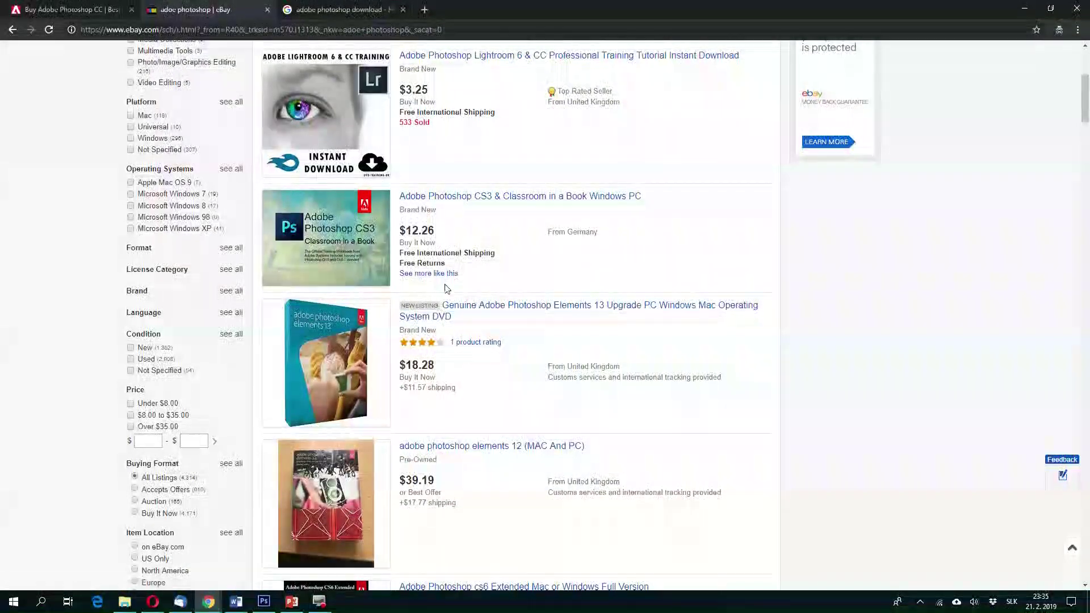
scroll(448, 290, down, 4)
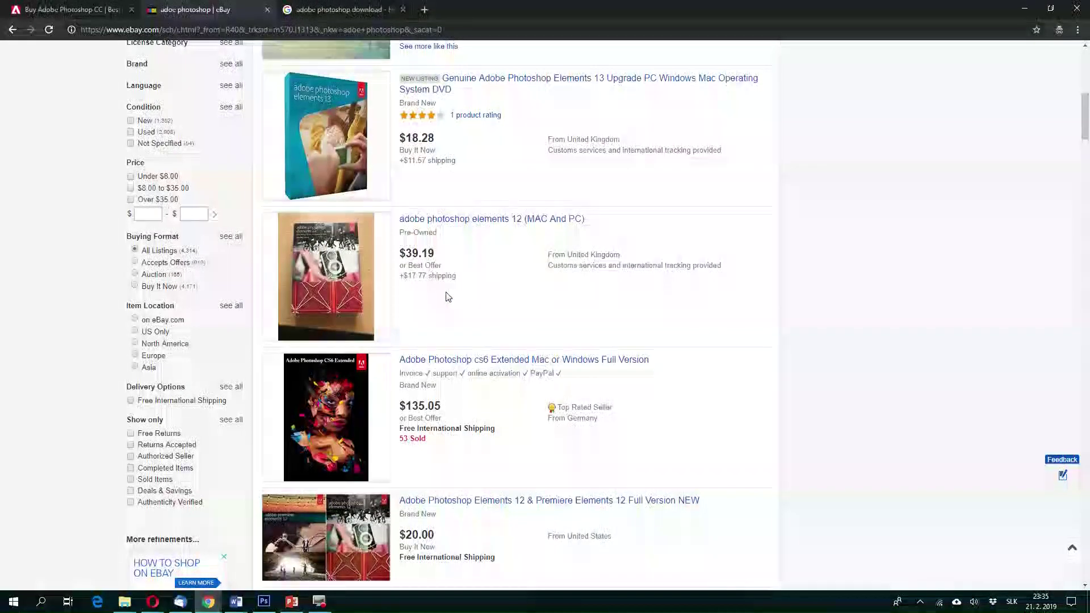
scroll(446, 295, down, 3)
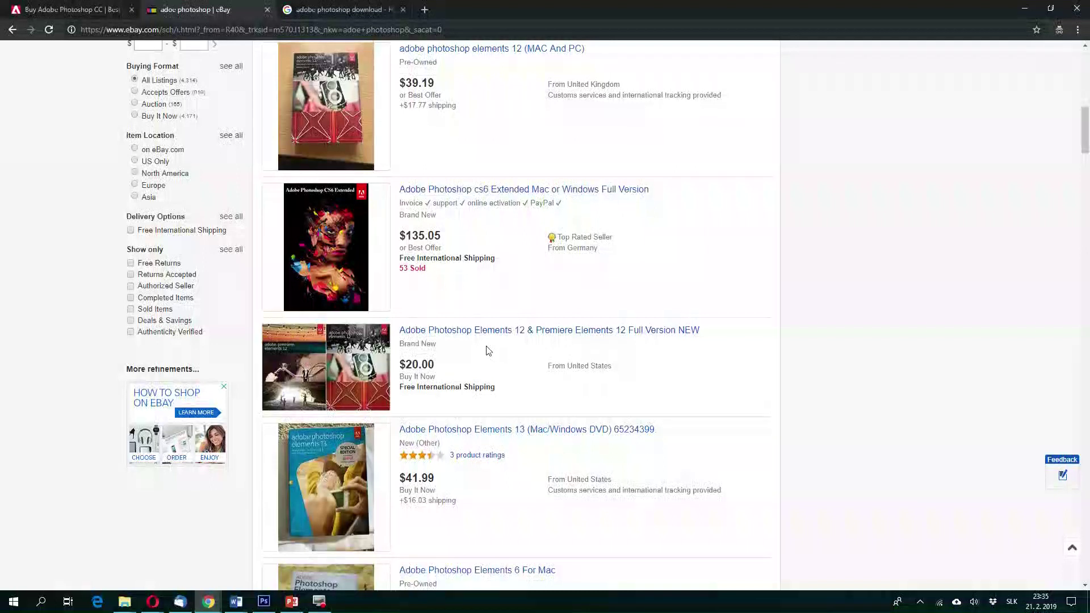
scroll(487, 351, up, 4)
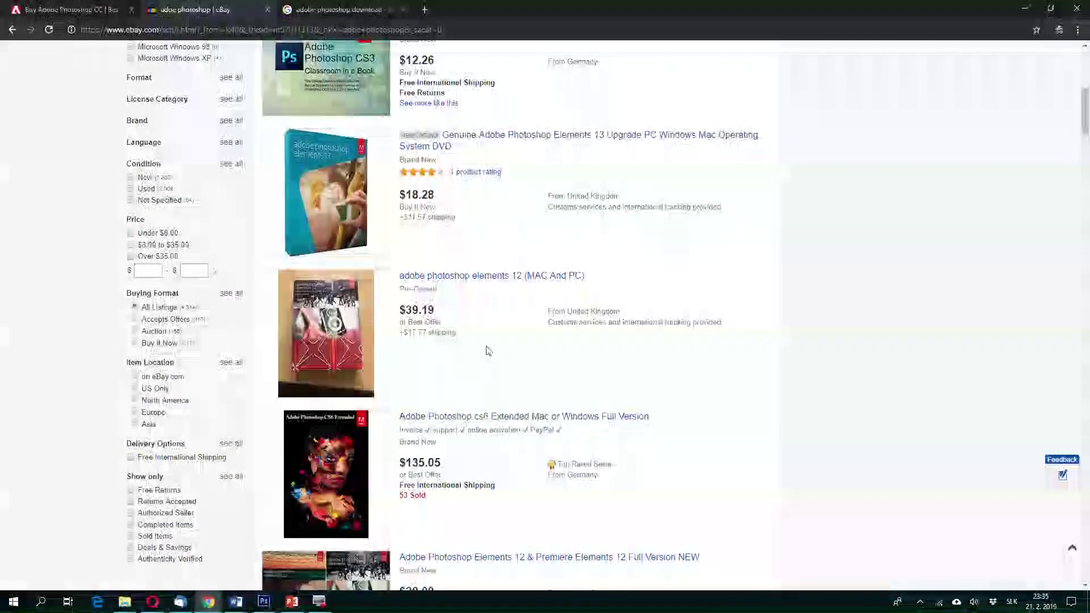
scroll(487, 350, up, 8)
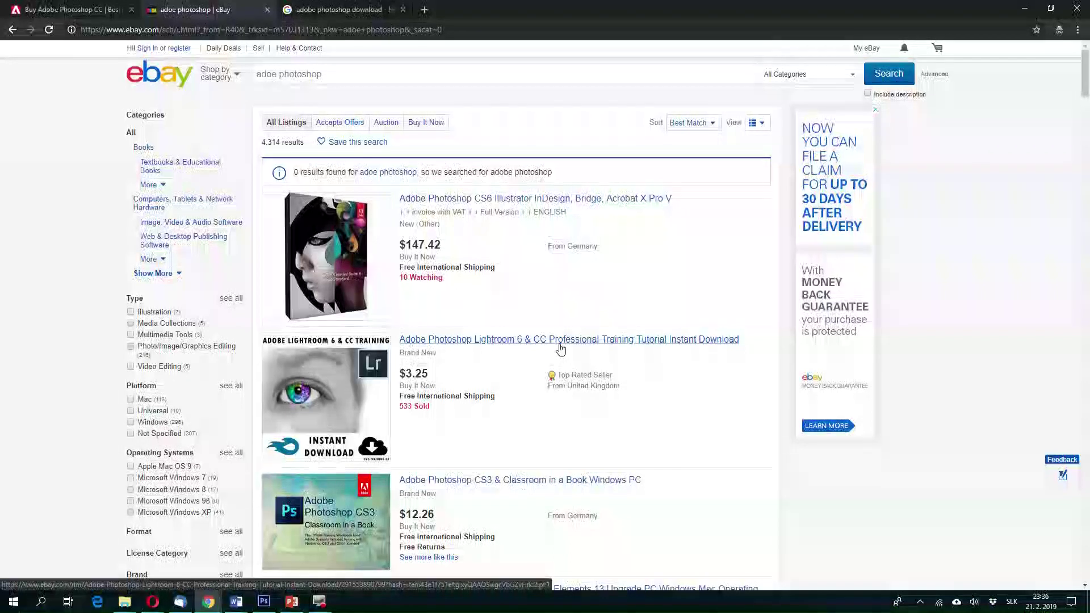
- Switch to the Google results for "adobe photoshop download" and look through the listed download pages and videos
click(325, 11)
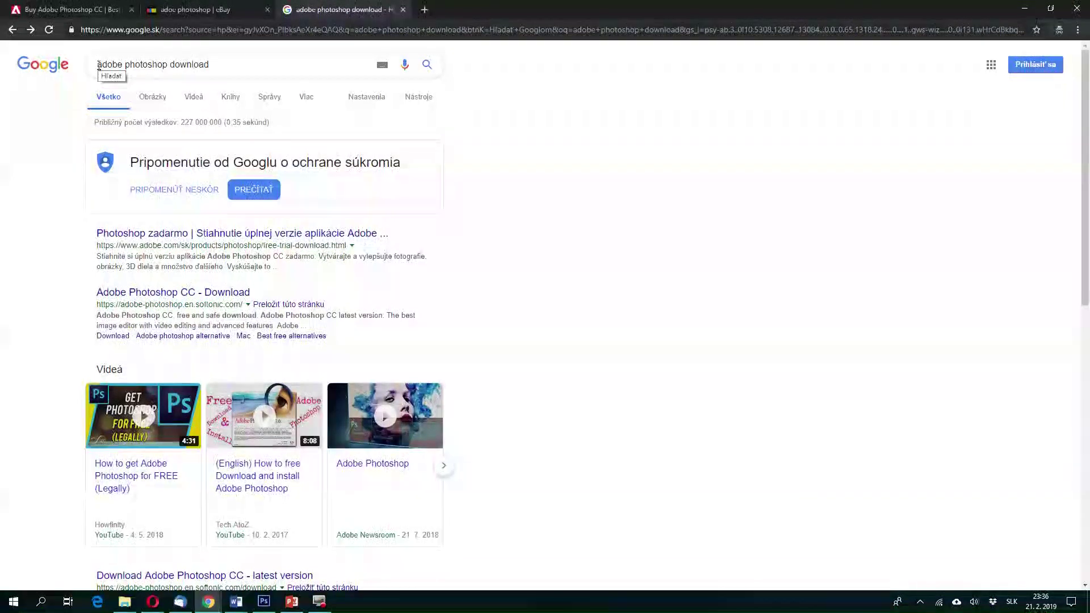
scroll(164, 324, down, 2)
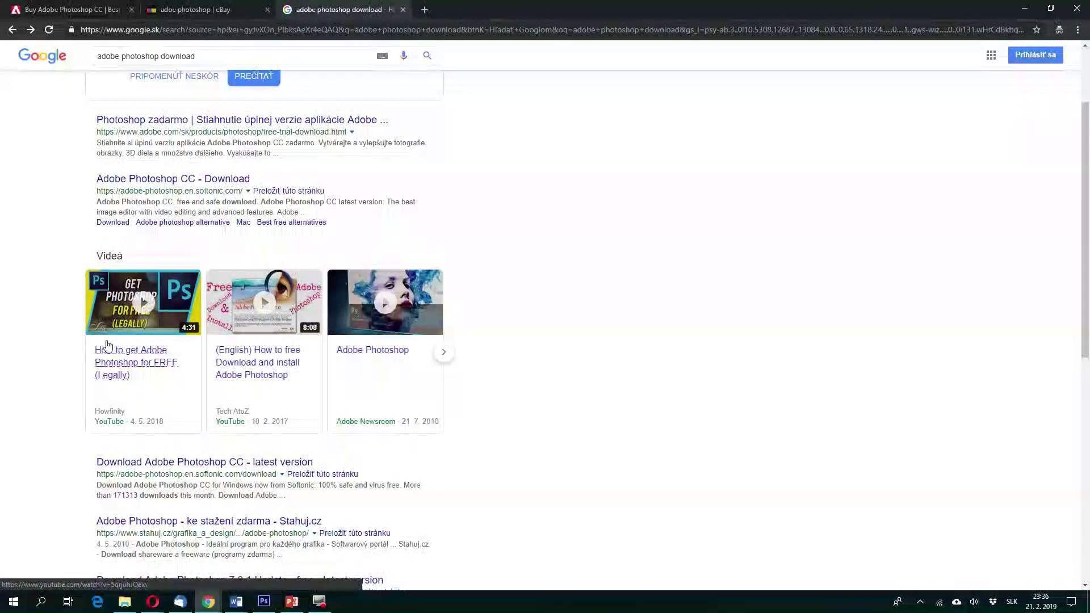
- Leave the browser and open Bohemian Love Child 016 from the Photos folder in File Explorer with Adobe Photoshop CS6
click(264, 602)
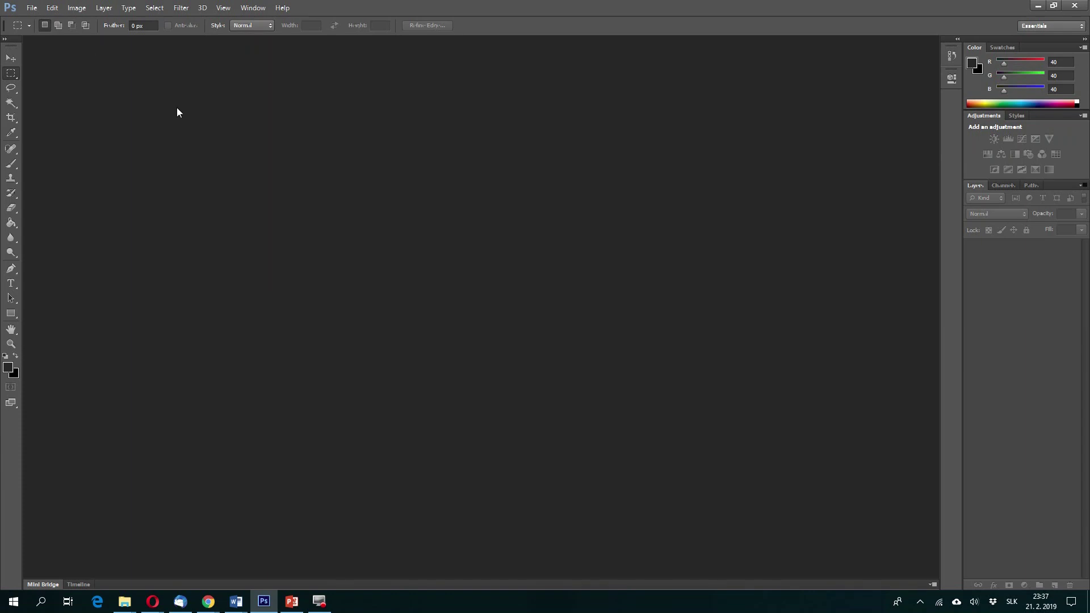
click(121, 601)
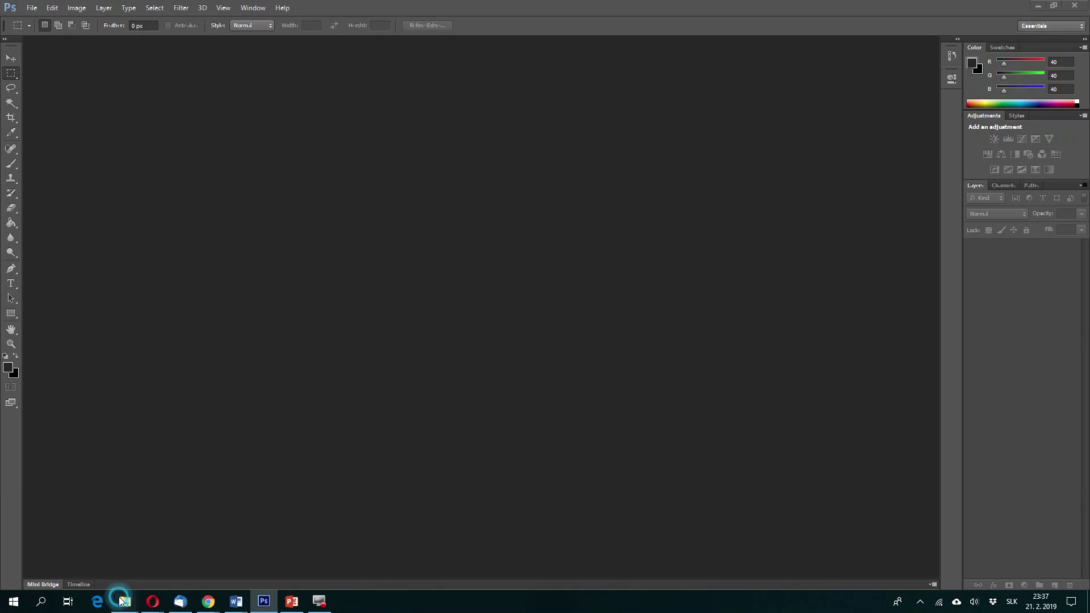
click(91, 560)
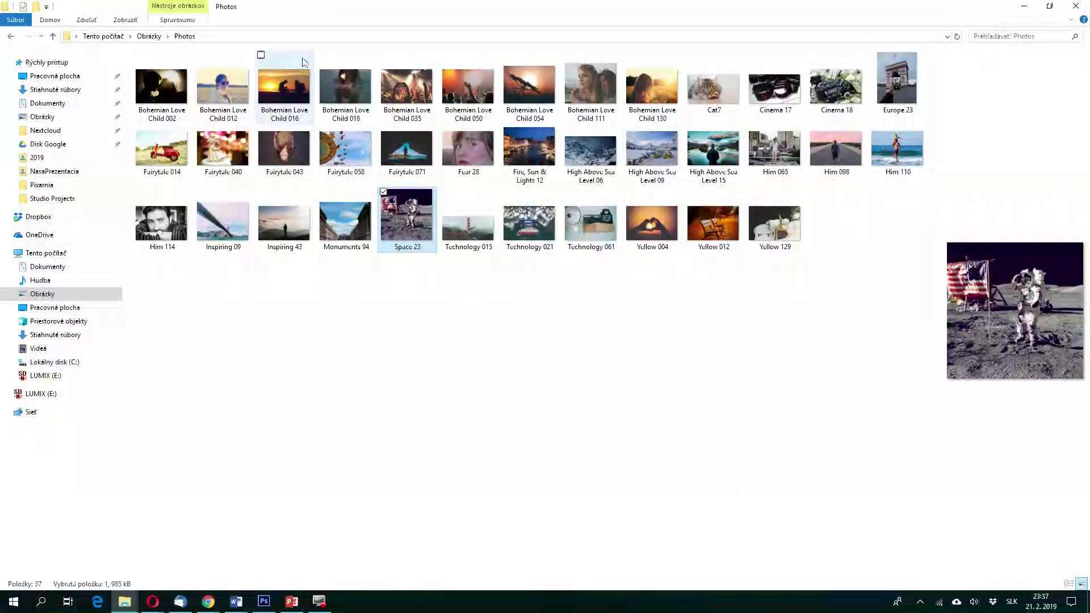
click(286, 83)
right_click(287, 80)
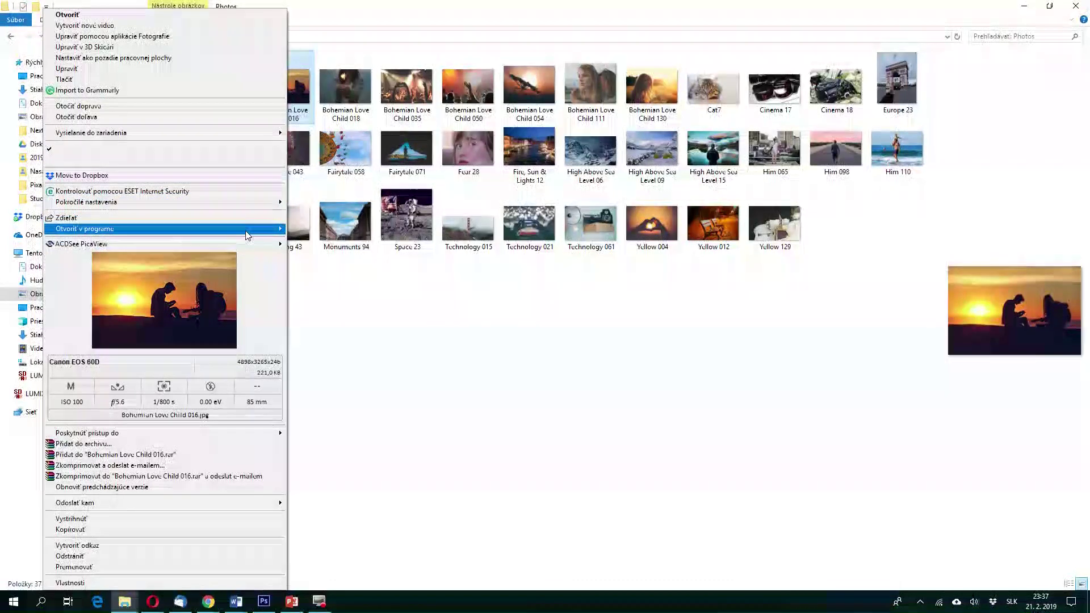
mouse_move(250, 233)
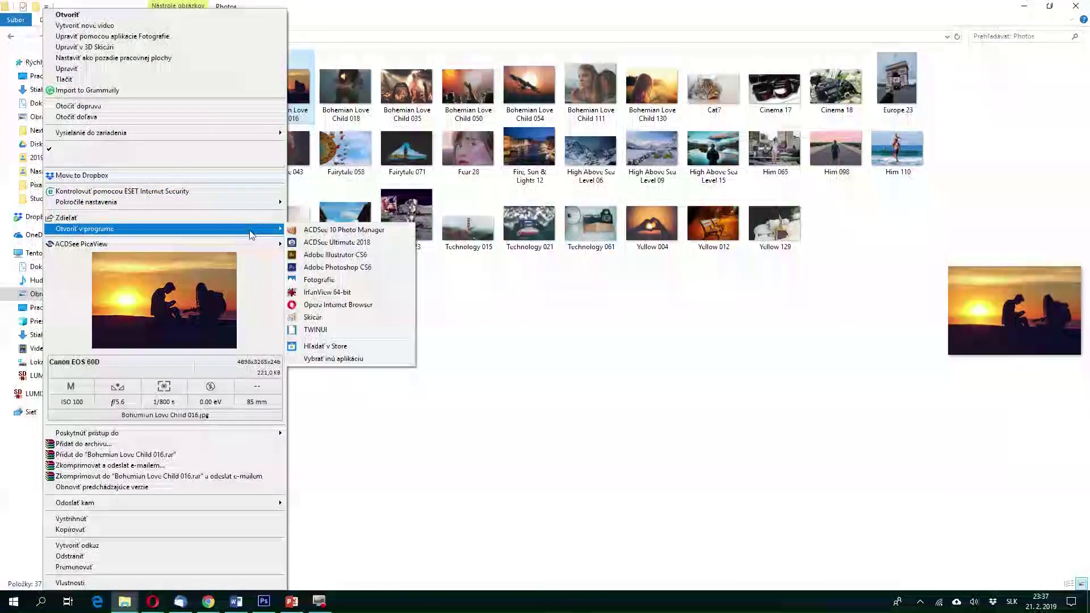
click(335, 267)
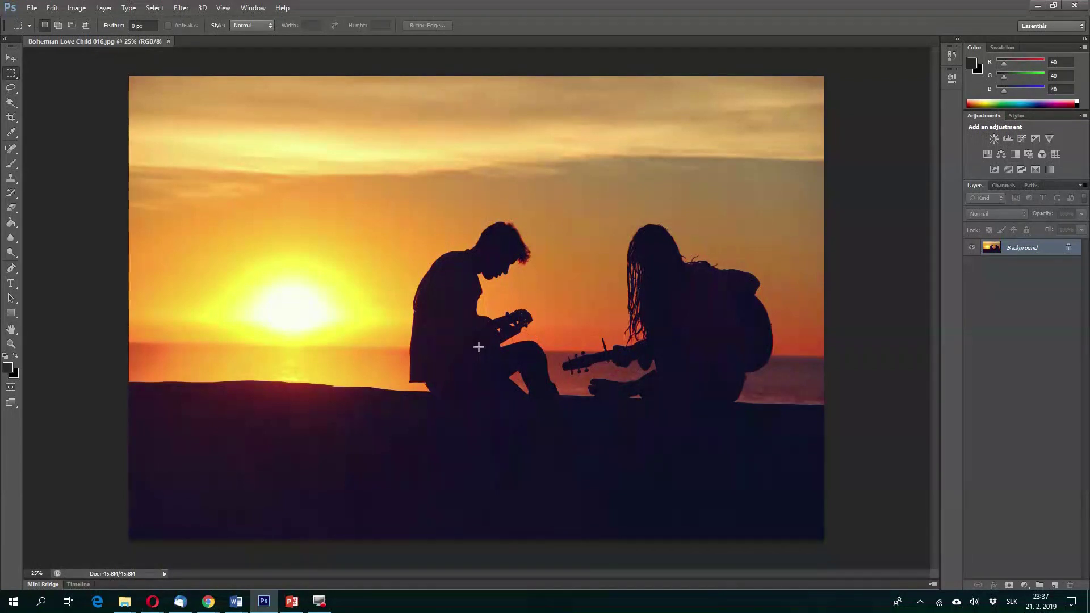
- Open Yellow 012.jpg from the Photos folder of the Obrázky library as a second document
click(35, 9)
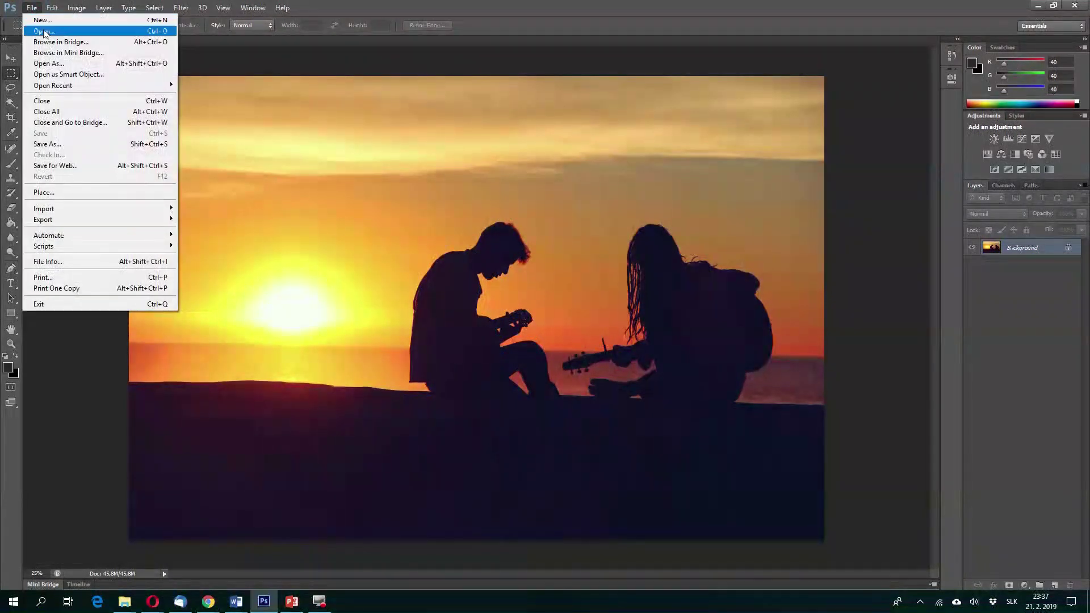
click(41, 29)
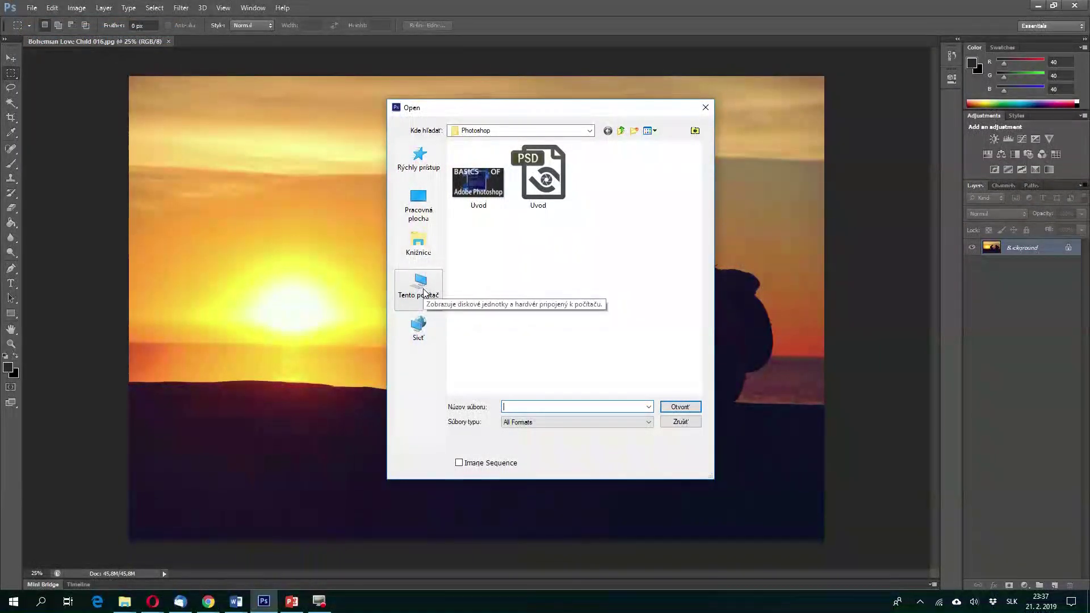
click(420, 250)
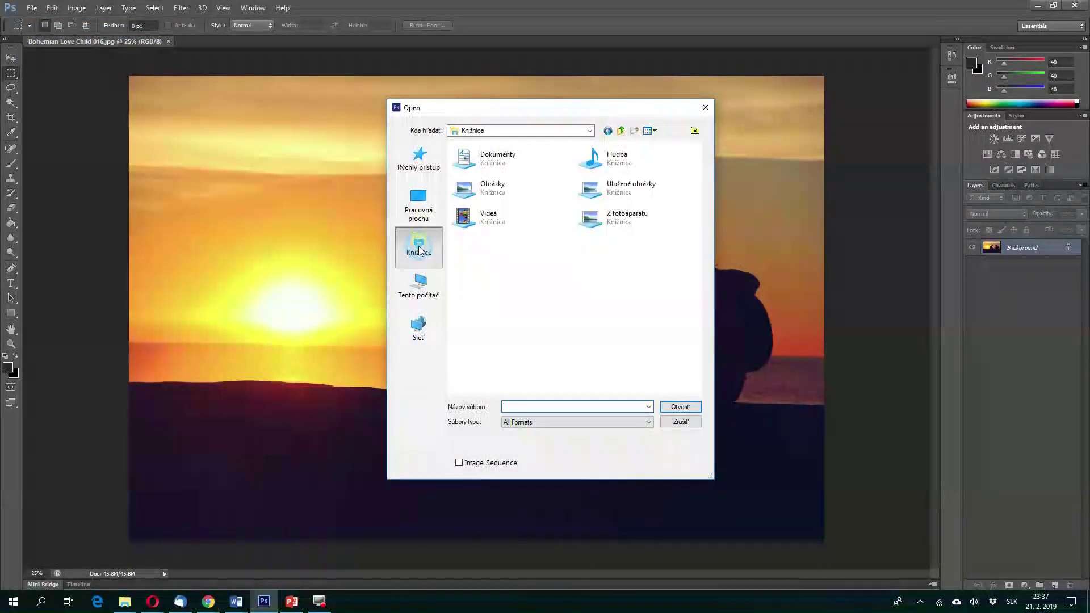
double_click(495, 189)
click(597, 173)
click(677, 409)
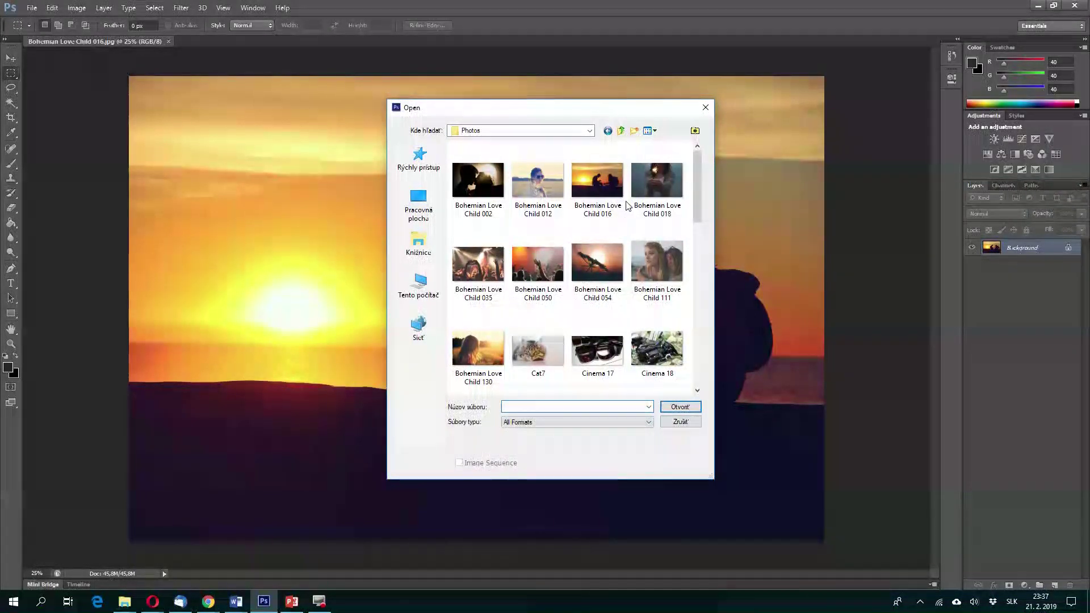
scroll(627, 205, down, 3)
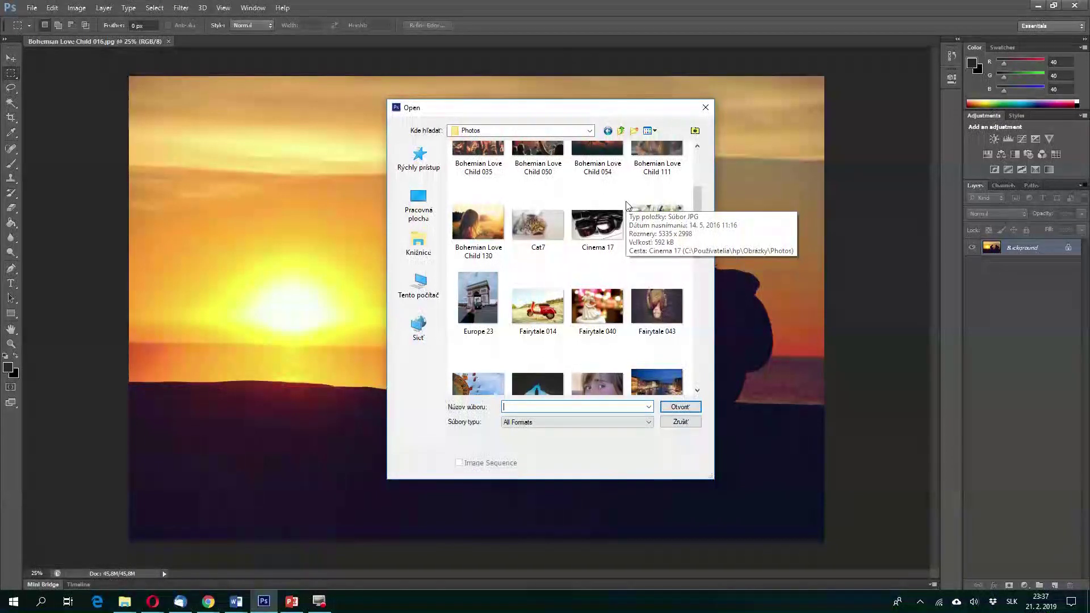
scroll(626, 206, down, 4)
scroll(627, 206, down, 6)
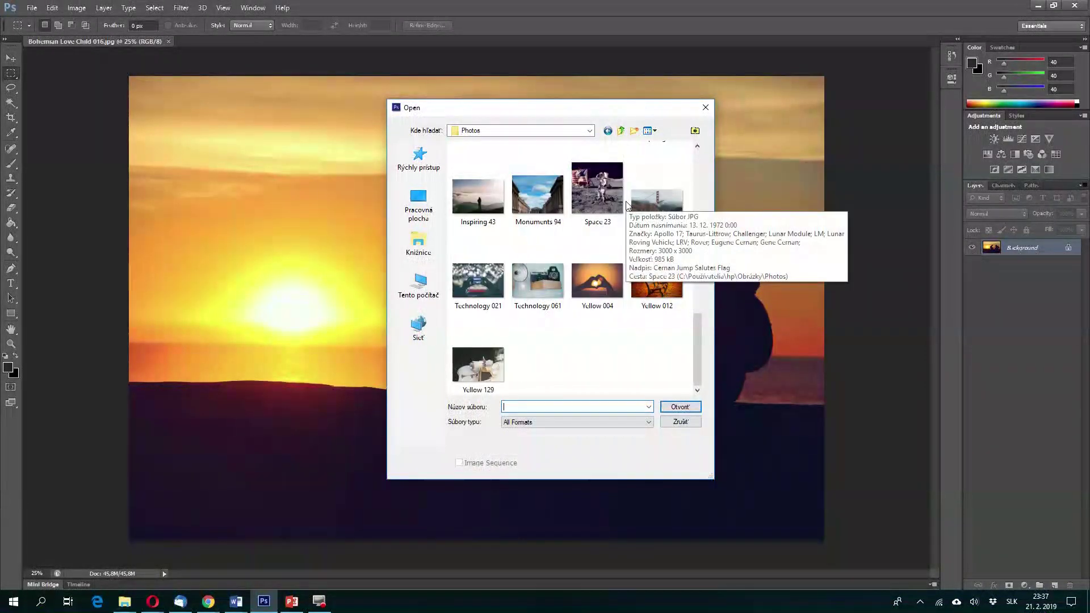
click(647, 279)
click(680, 407)
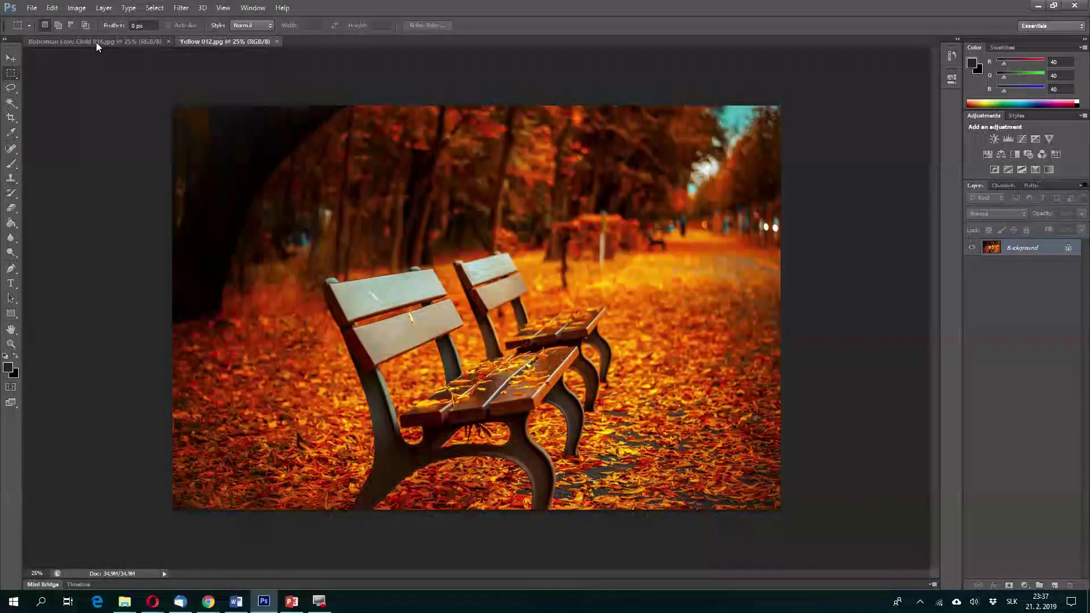
click(248, 8)
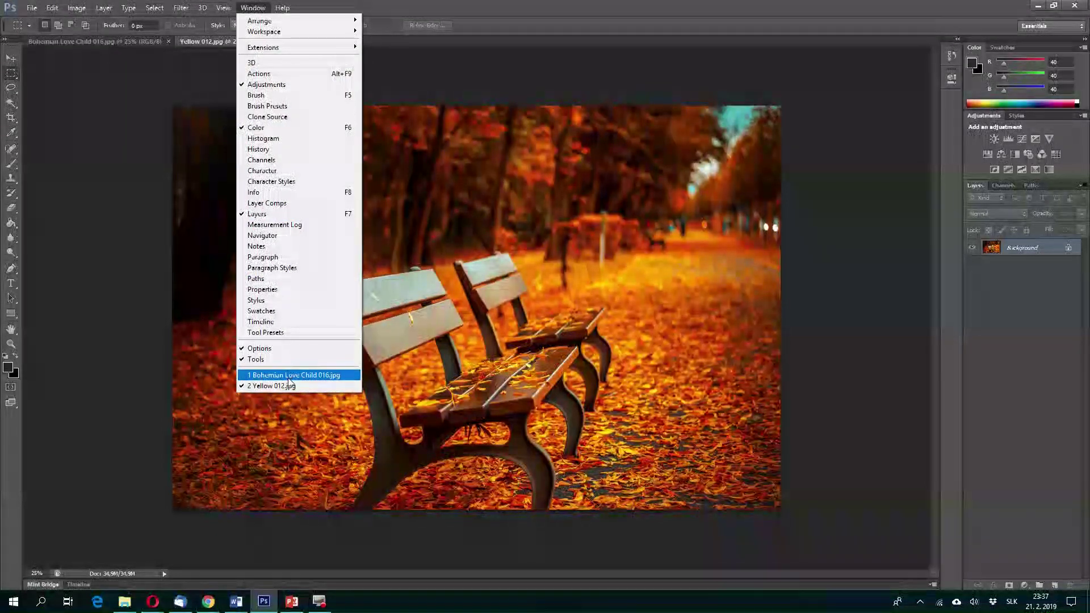
click(130, 213)
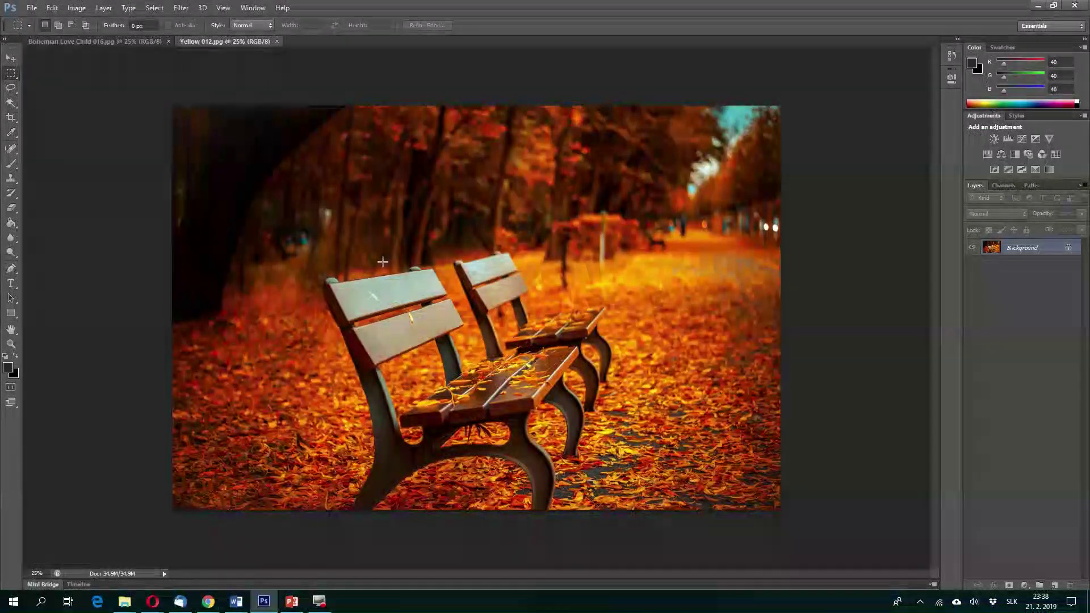
- Try a Levels adjustment on the bench photo, moving the dialog aside and setting the midtone input level to 0.96
click(77, 8)
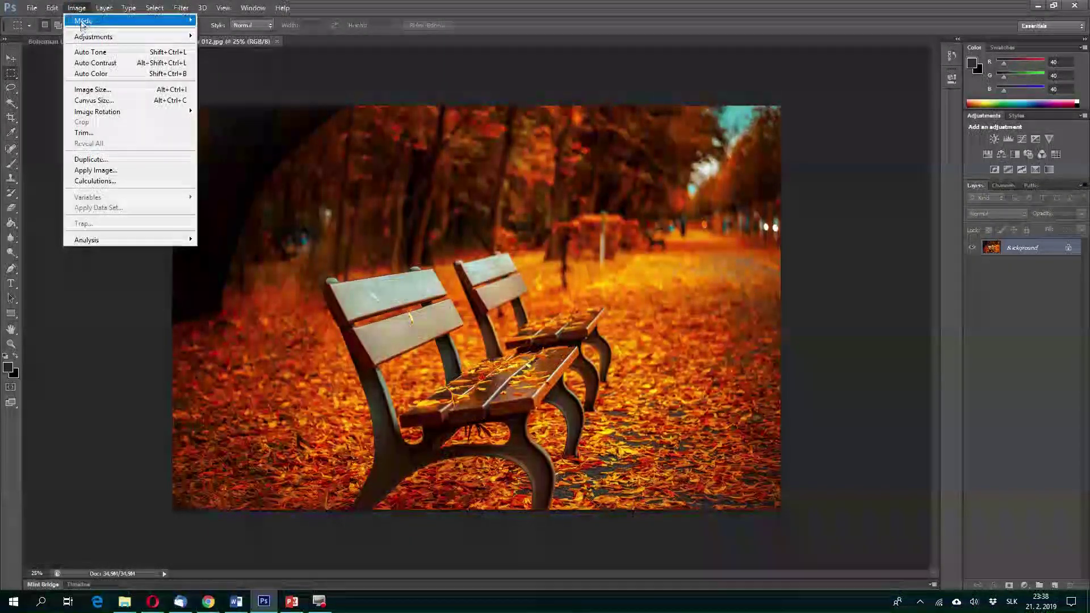
mouse_move(94, 38)
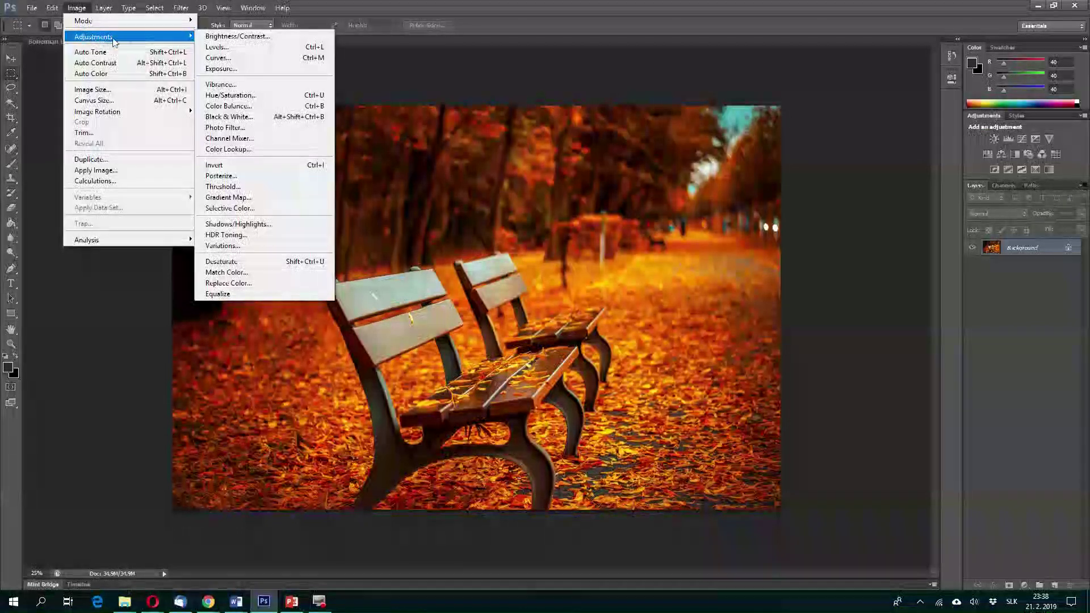
click(240, 49)
drag(581, 132, 793, 152)
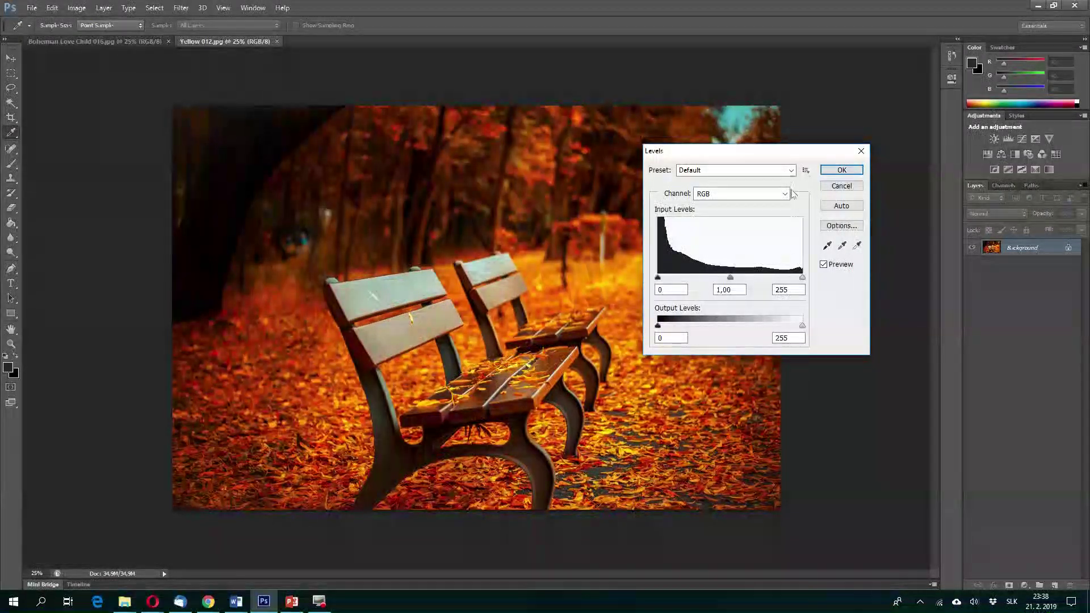
drag(790, 149, 846, 254)
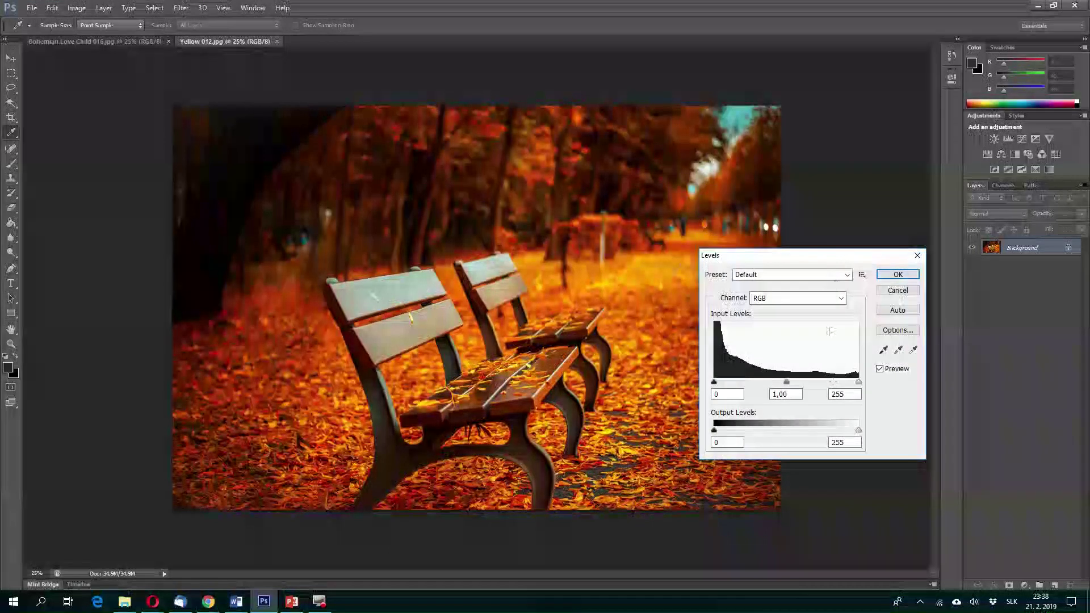
mouse_move(858, 382)
mouse_down()
mouse_move(786, 377)
mouse_move(861, 380)
mouse_up()
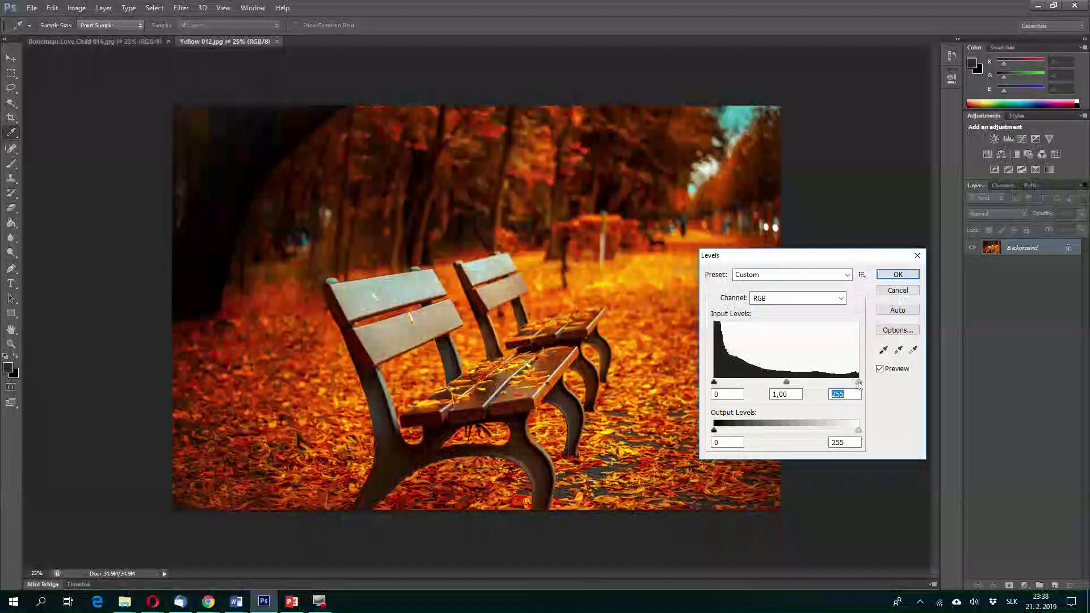
drag(786, 382, 819, 382)
drag(807, 384, 789, 381)
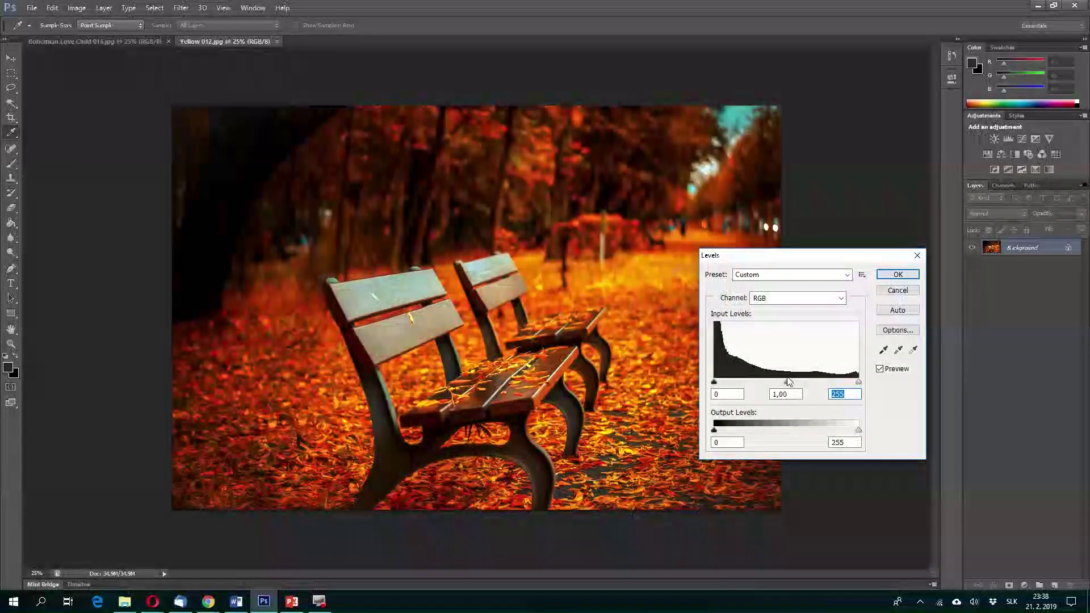
click(791, 380)
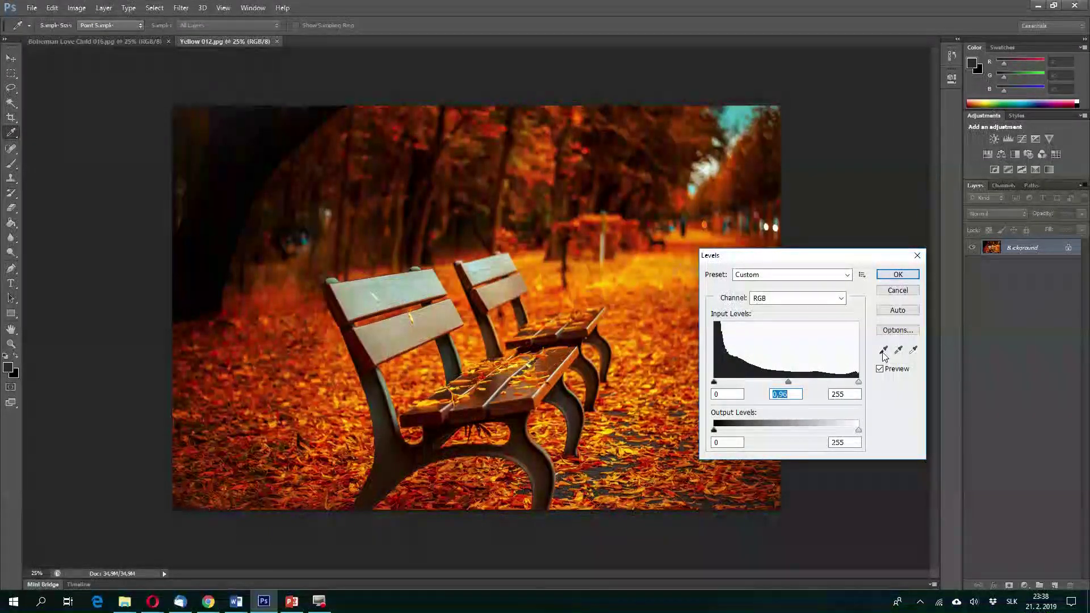
- Try setting the Levels white point from the bright gap between the trees, and cancel the adjustment
click(914, 350)
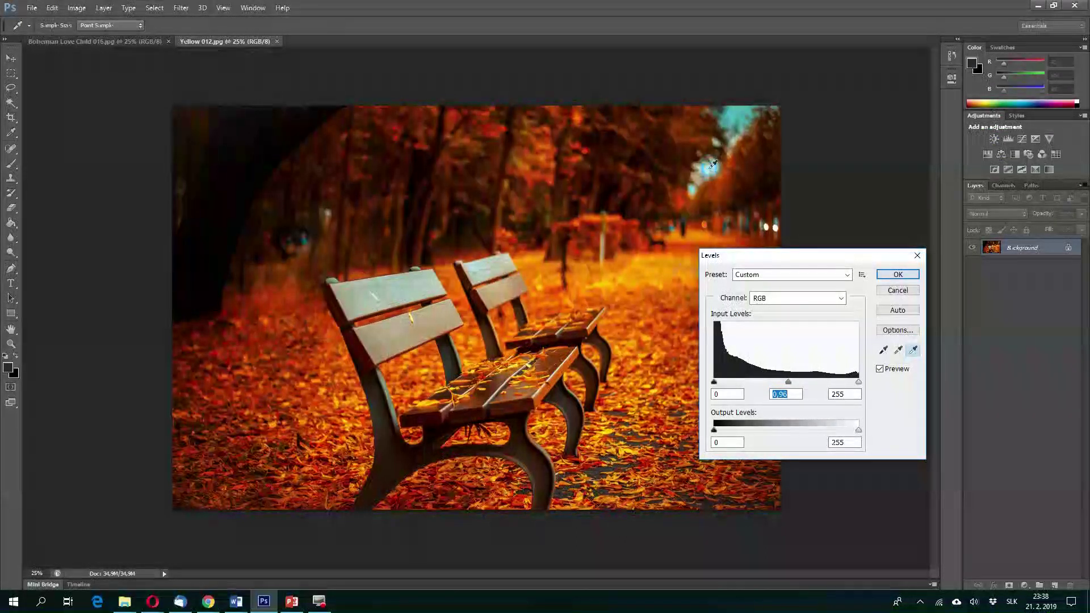
click(707, 168)
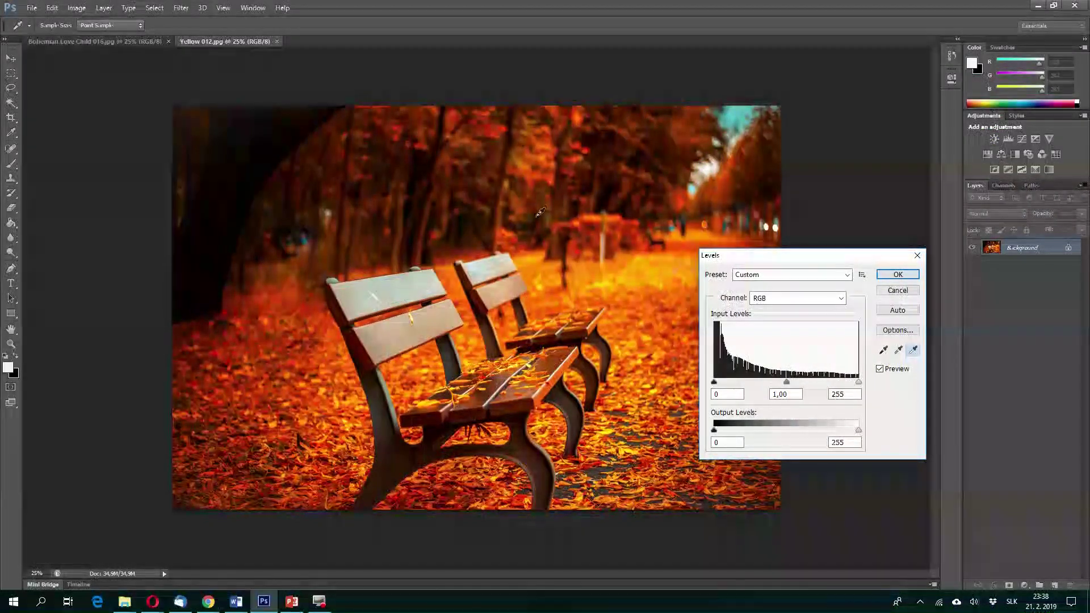
click(898, 291)
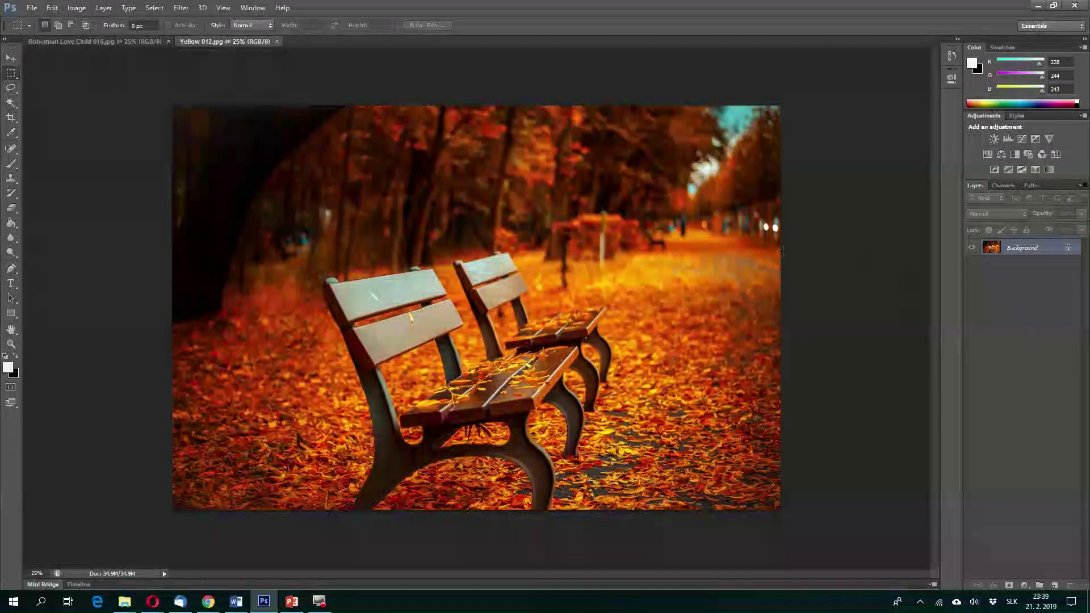
click(77, 8)
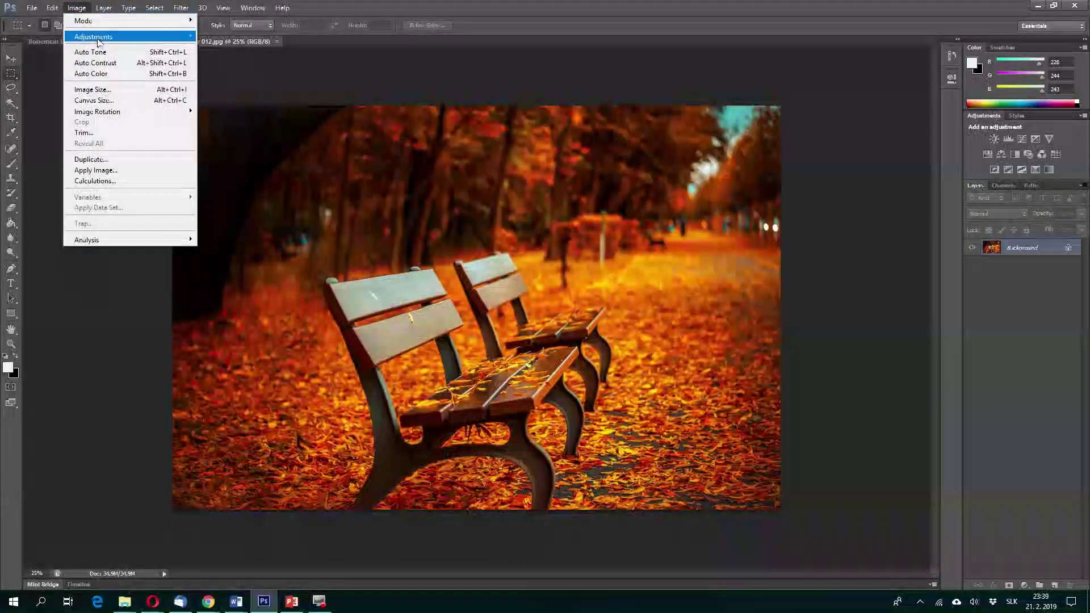
mouse_move(102, 37)
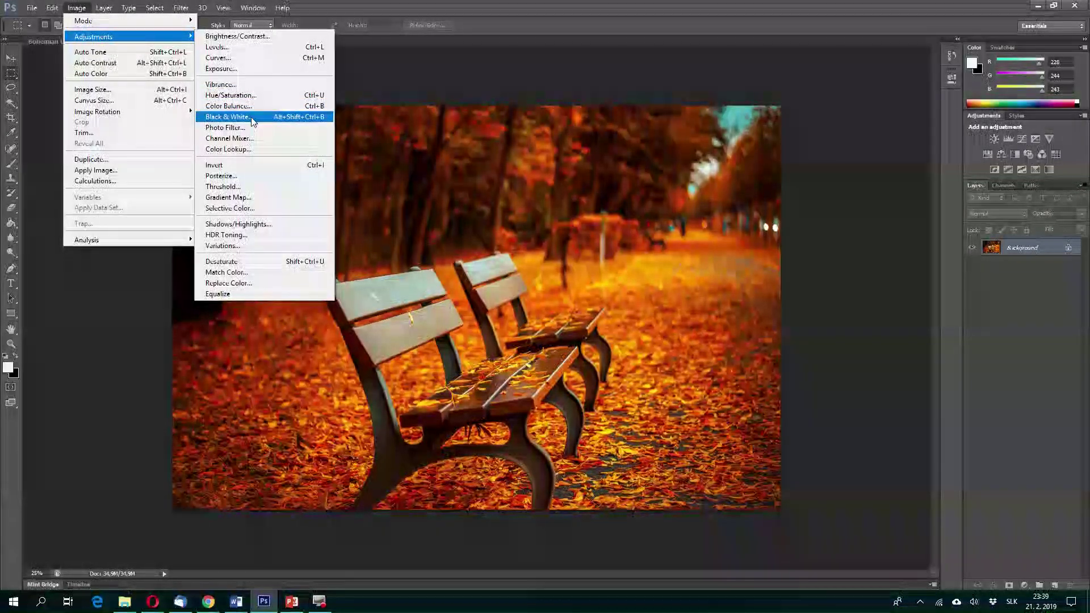
click(134, 393)
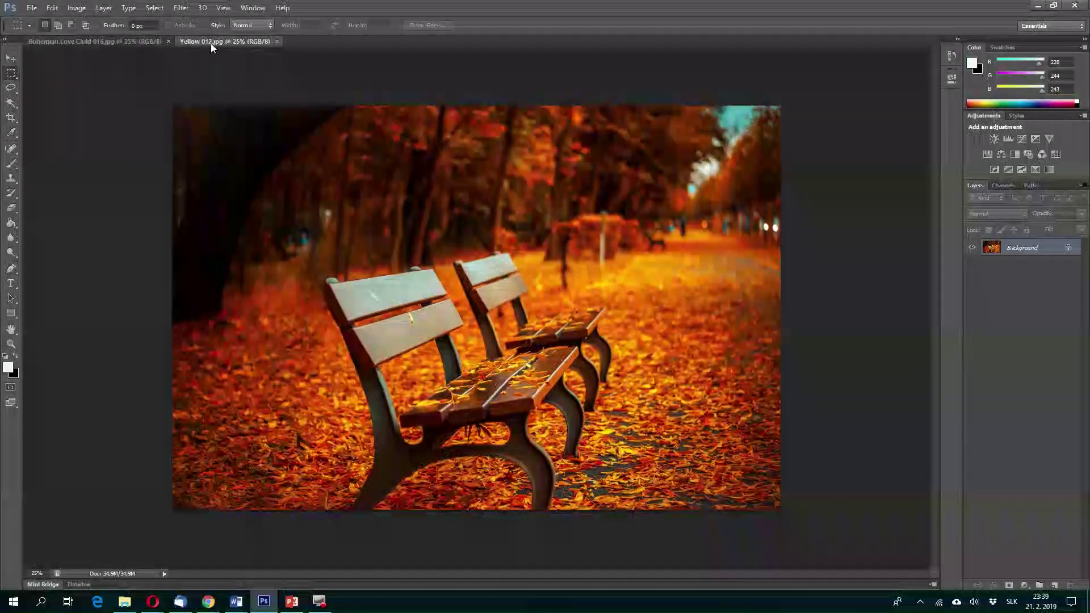
- Crop the Bohemian Love Child 016 photo to a rectangular selection around the two seated figures
click(113, 41)
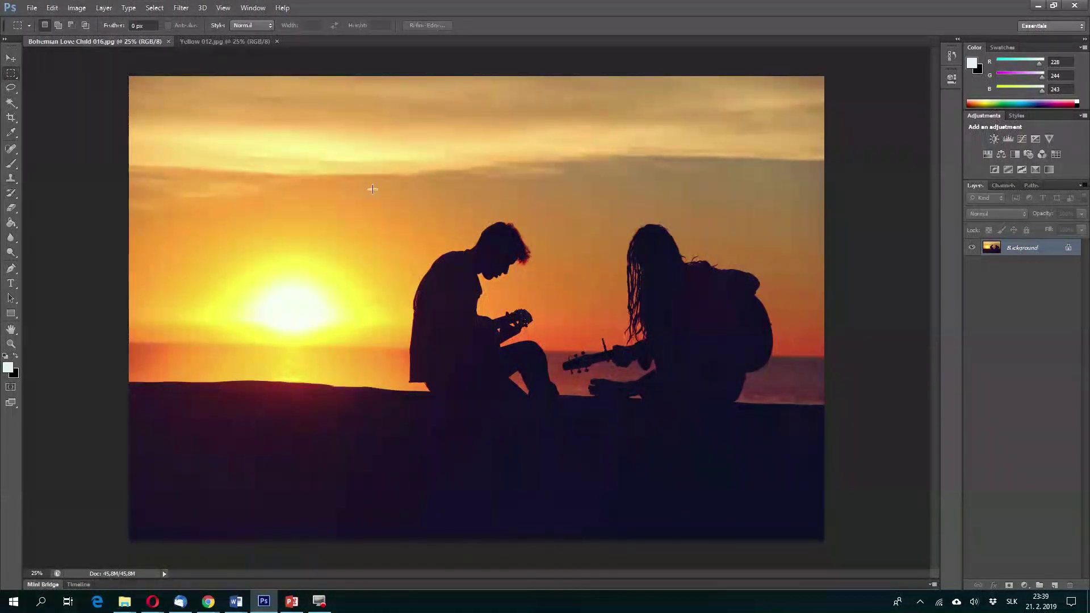
drag(377, 167, 814, 489)
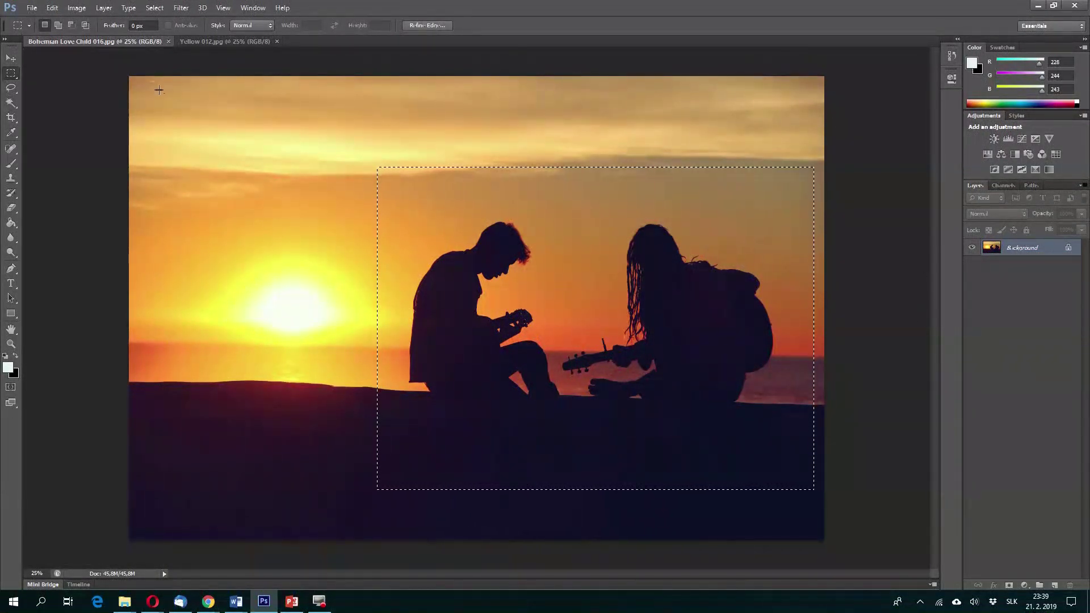
click(77, 9)
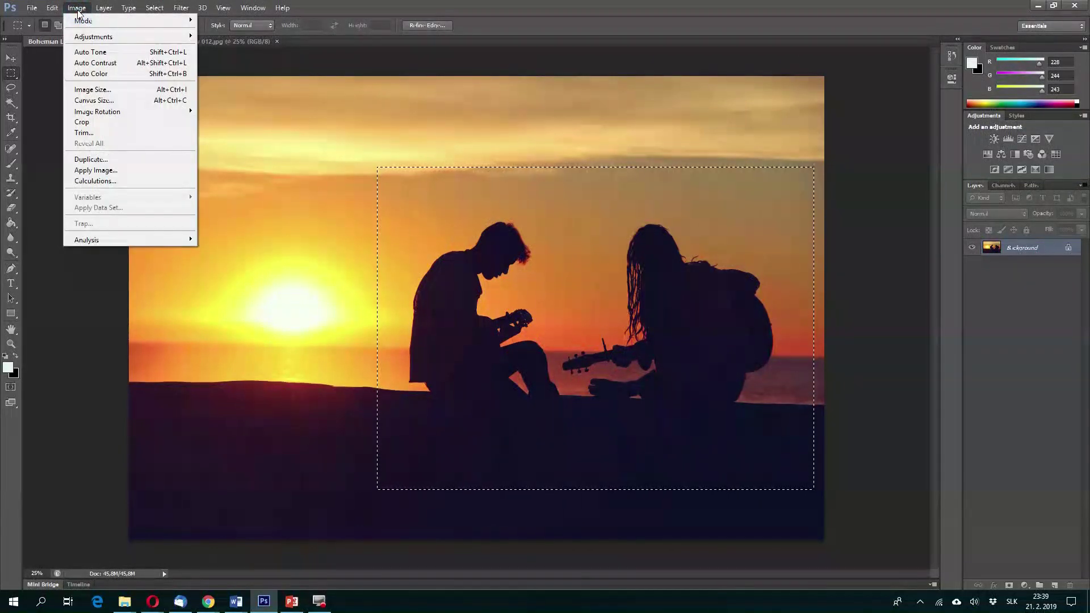
click(116, 122)
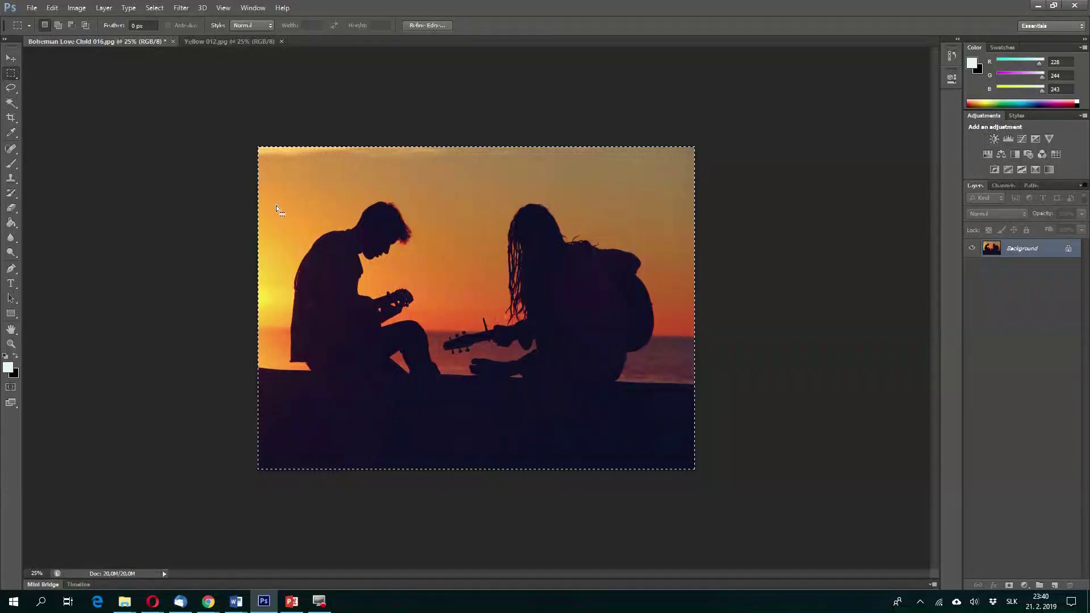
- Add the text "Friends" with the Type tool and position it in the sky above the seated figure on the left
click(10, 286)
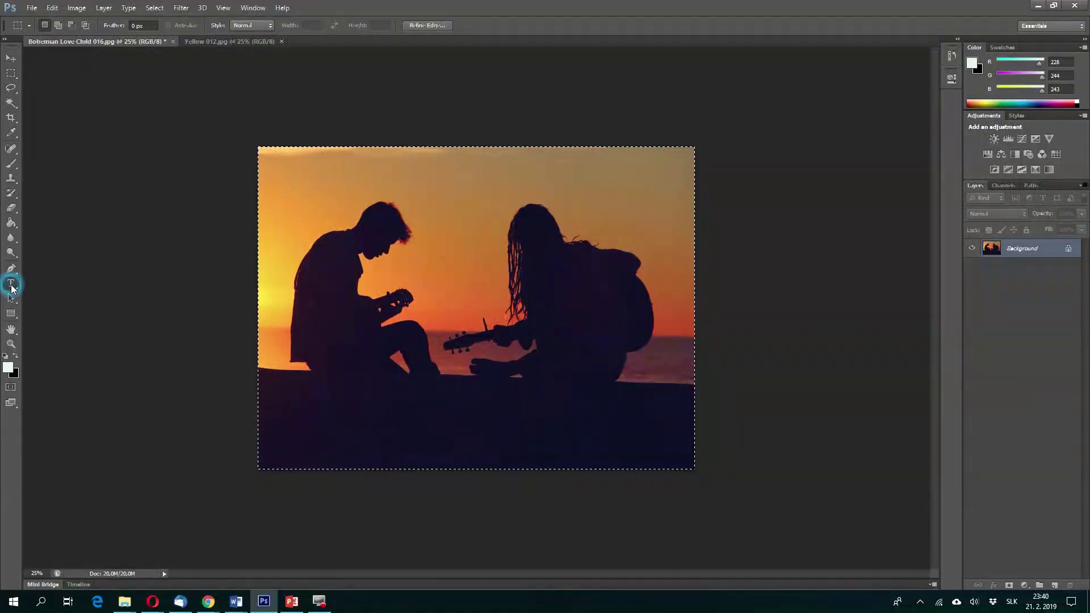
click(312, 189)
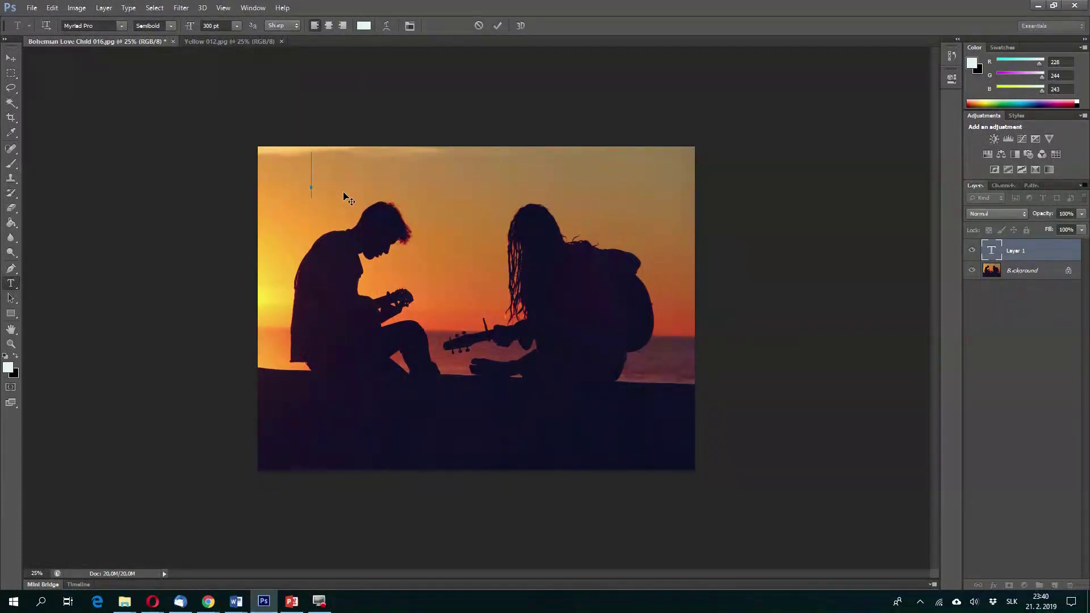
text(Friend)
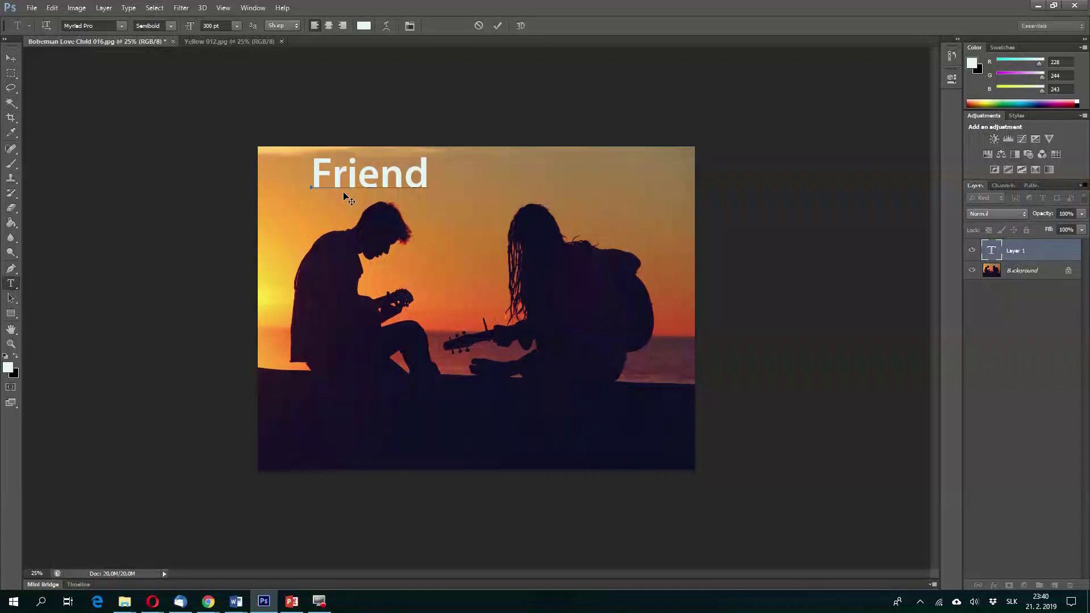
text(s)
drag(336, 214, 303, 221)
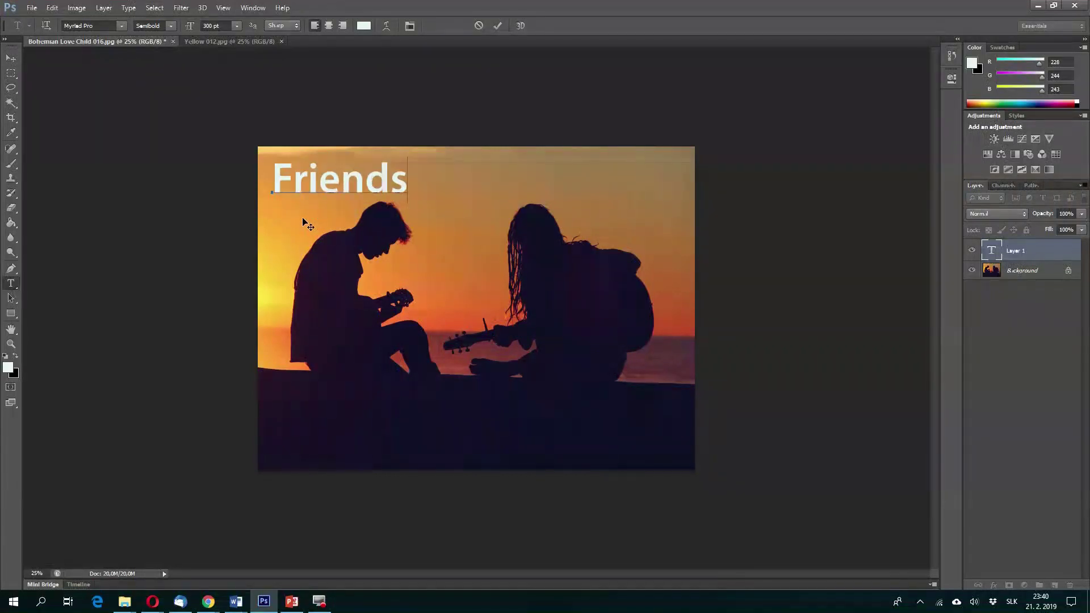
- Recolor the whole word "Friends" to the dark teal 04333a
double_click(310, 174)
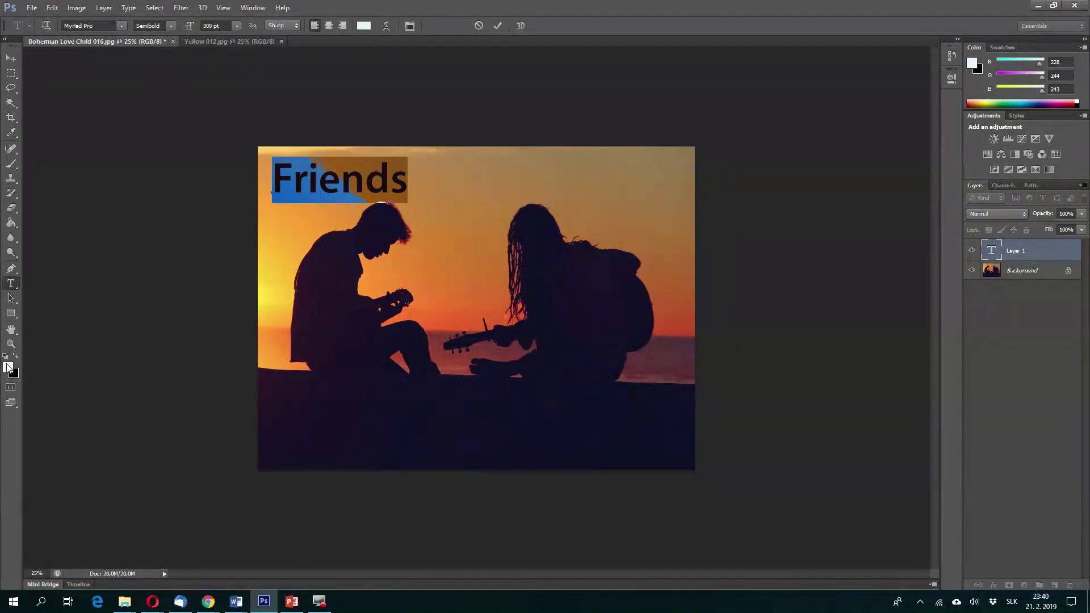
click(365, 26)
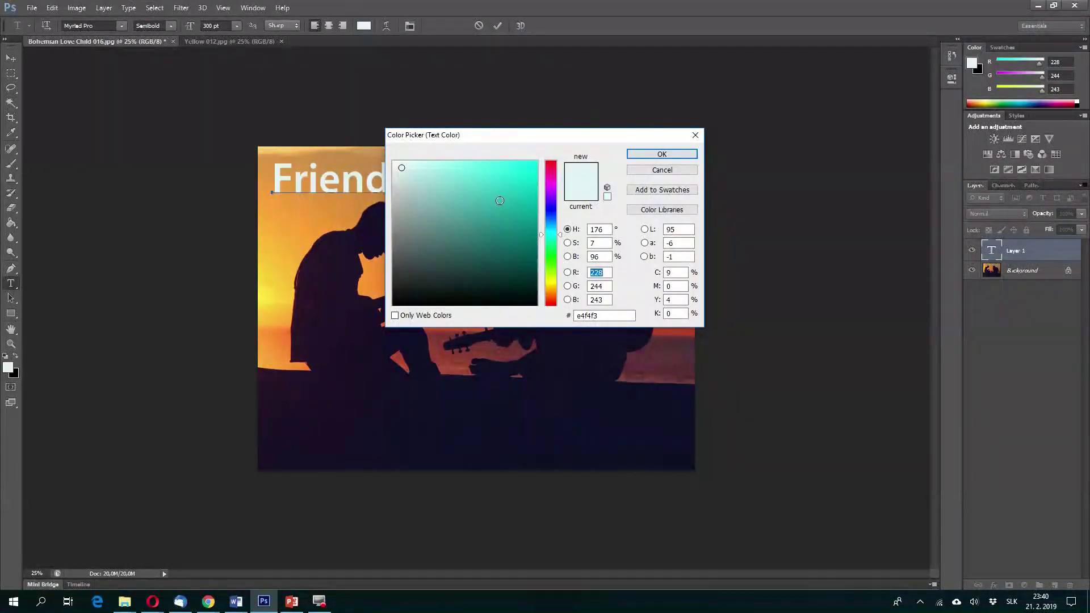
mouse_move(560, 238)
mouse_down()
mouse_move(559, 210)
mouse_move(558, 263)
mouse_move(559, 230)
mouse_up()
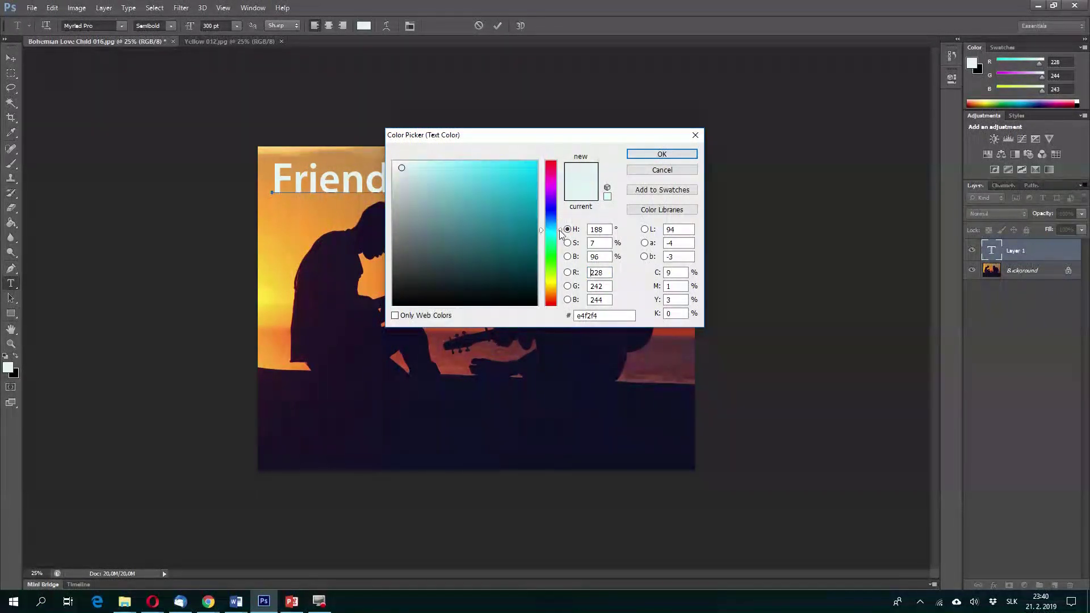
click(528, 222)
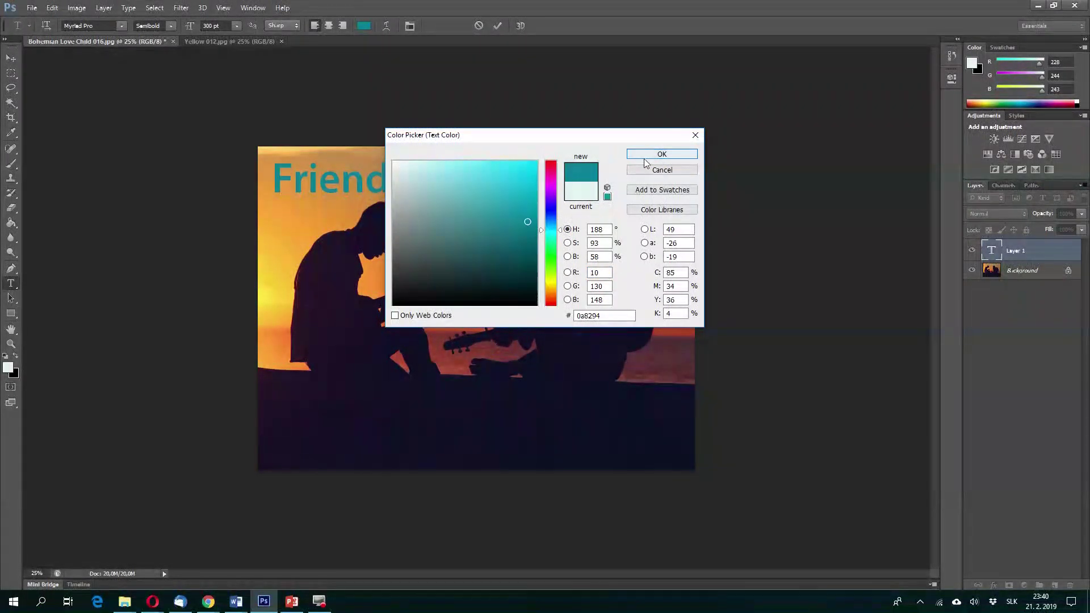
drag(527, 221, 528, 243)
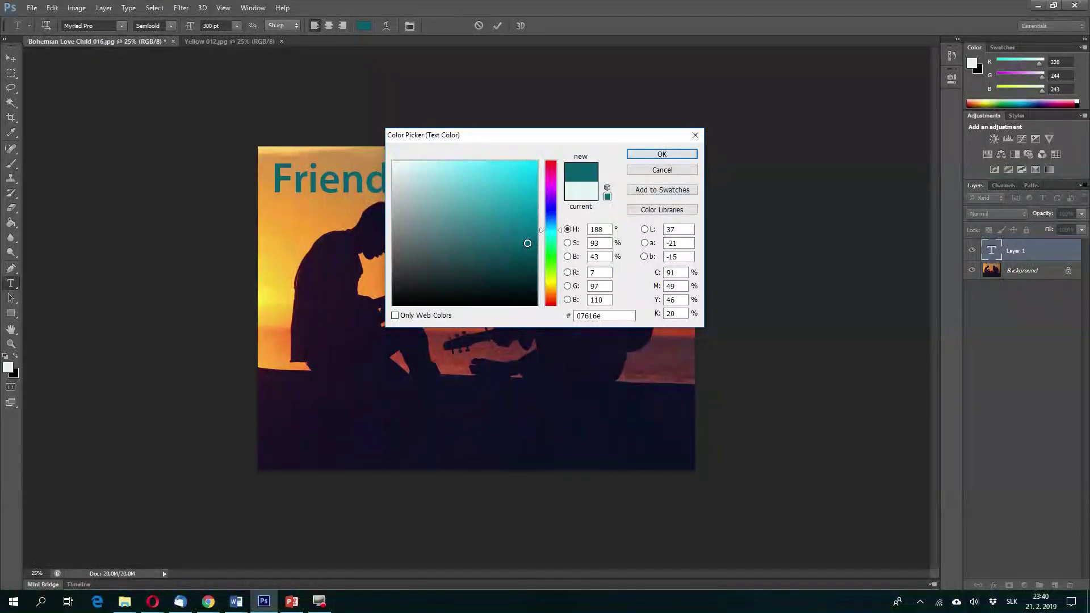
click(527, 273)
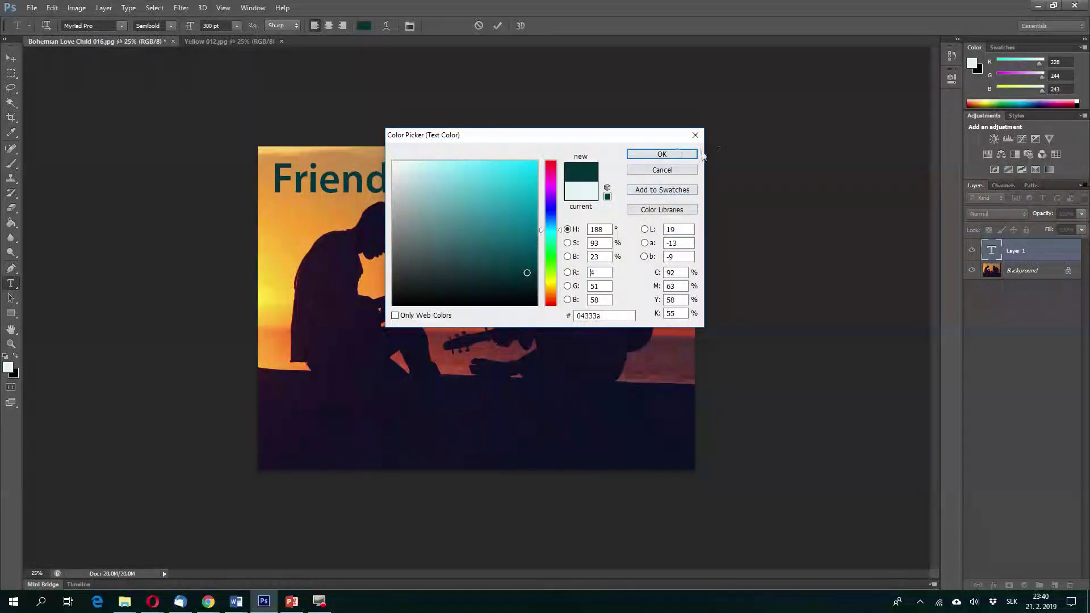
click(640, 157)
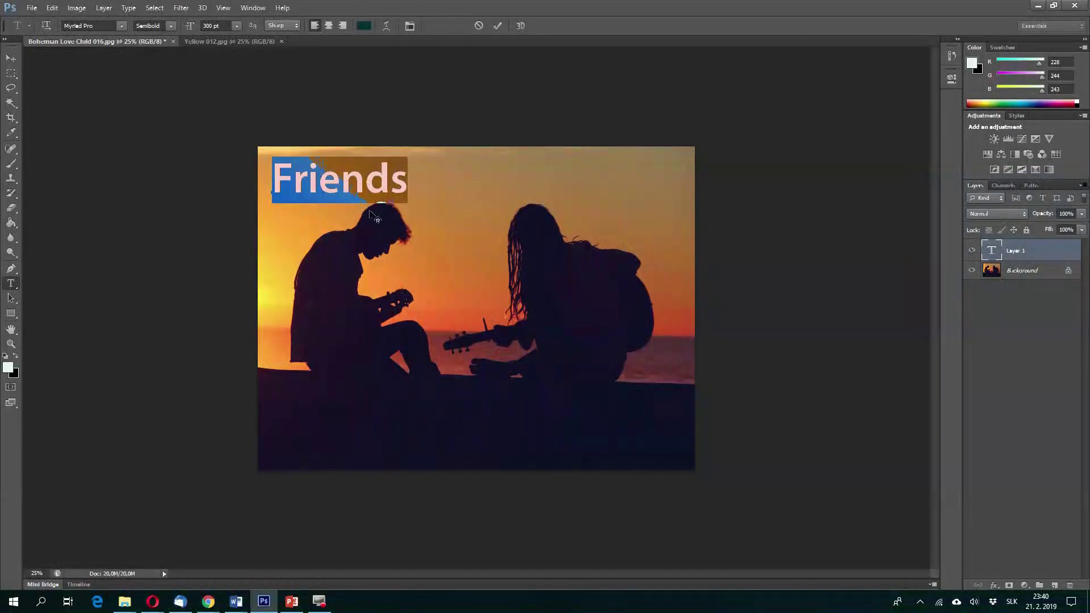
- Move the "Friends" text over the dark foreground, commit it, and relocate it to the sky above the right-hand figure
drag(311, 218, 563, 439)
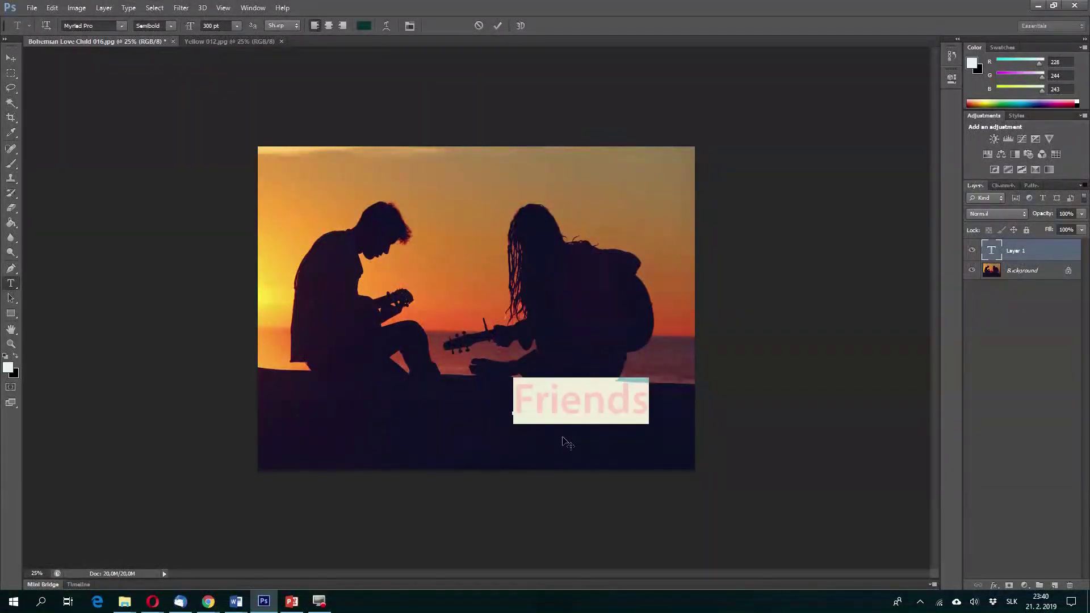
drag(565, 442, 596, 474)
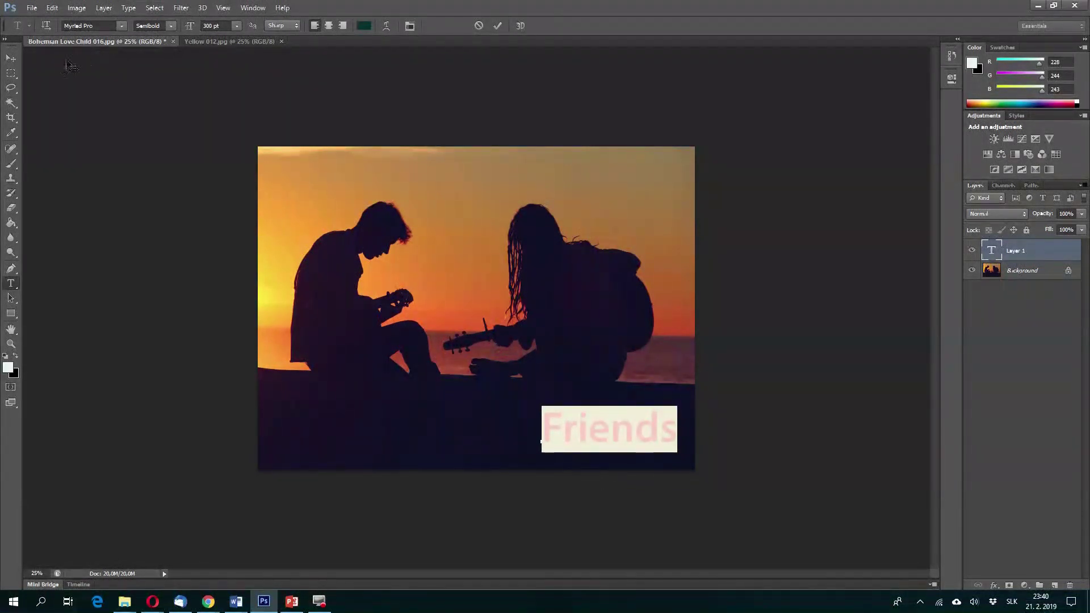
click(15, 63)
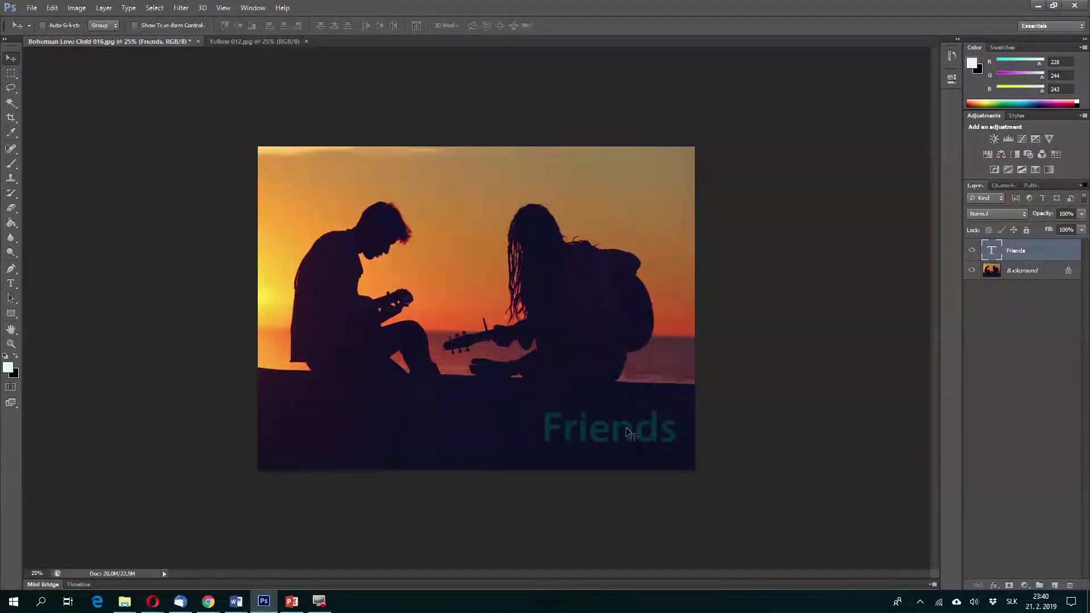
drag(633, 453, 640, 204)
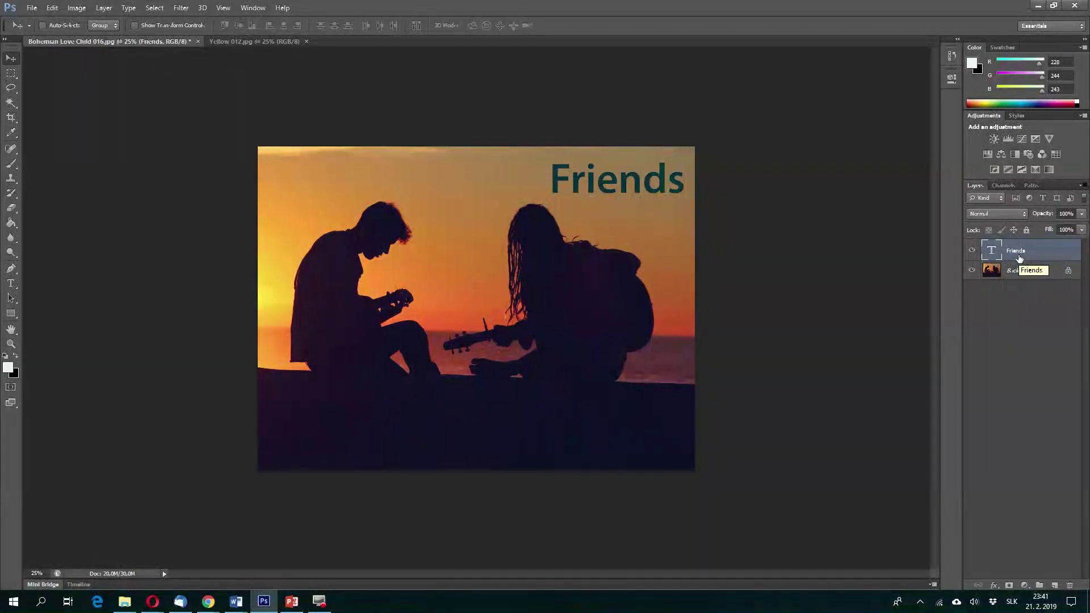
mouse_move(618, 209)
mouse_down()
mouse_move(375, 228)
mouse_move(472, 209)
mouse_move(626, 207)
mouse_move(617, 209)
mouse_up()
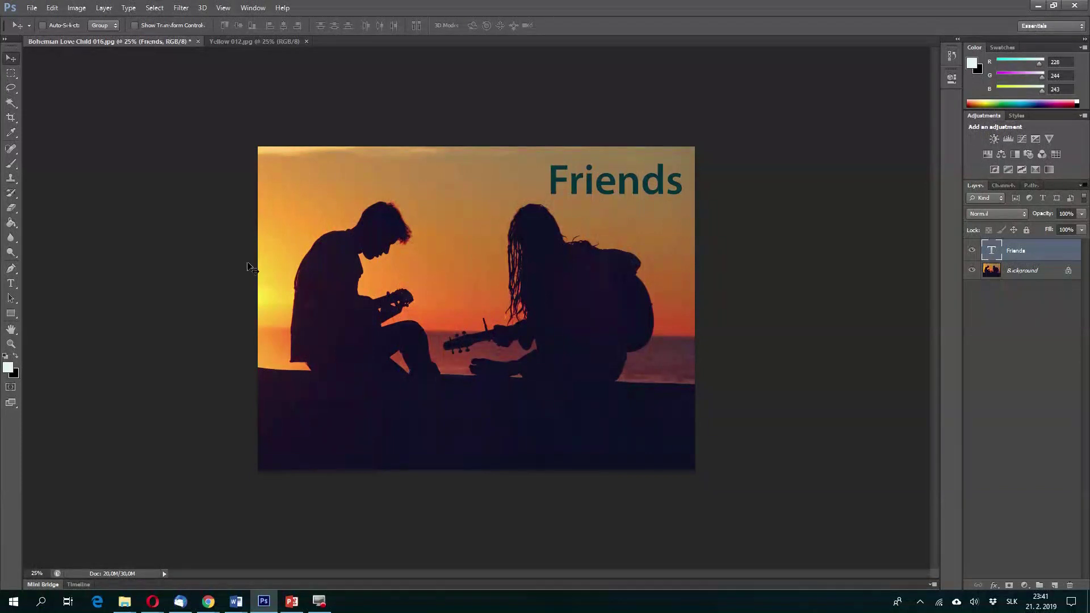
- Edit the existing "Friends" text so that it reads "My friends"
click(11, 284)
click(568, 188)
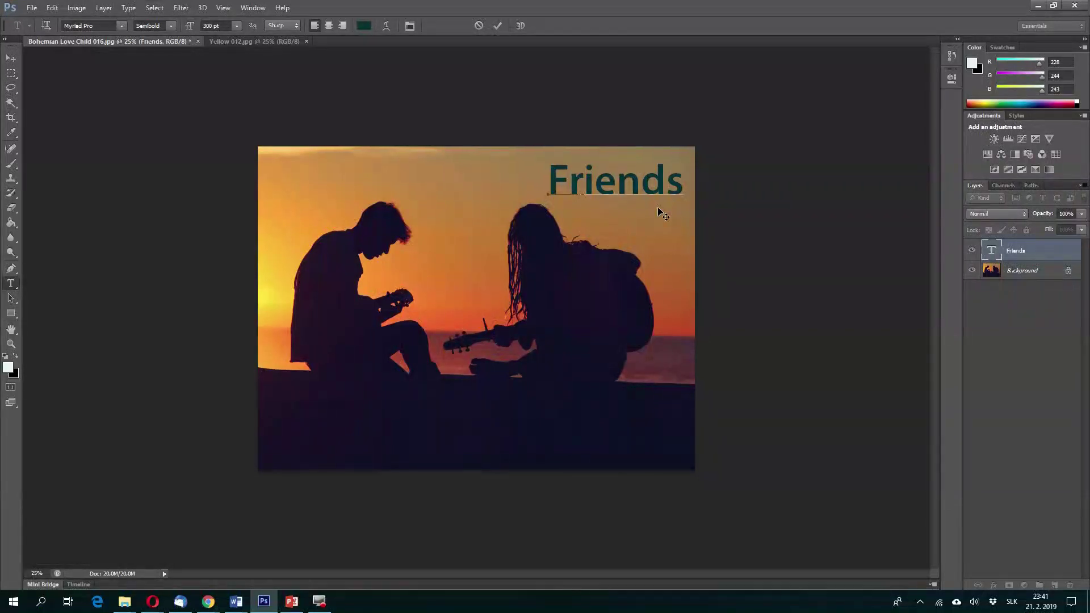
click(555, 189)
text(My)
key(Delete)
text(f)
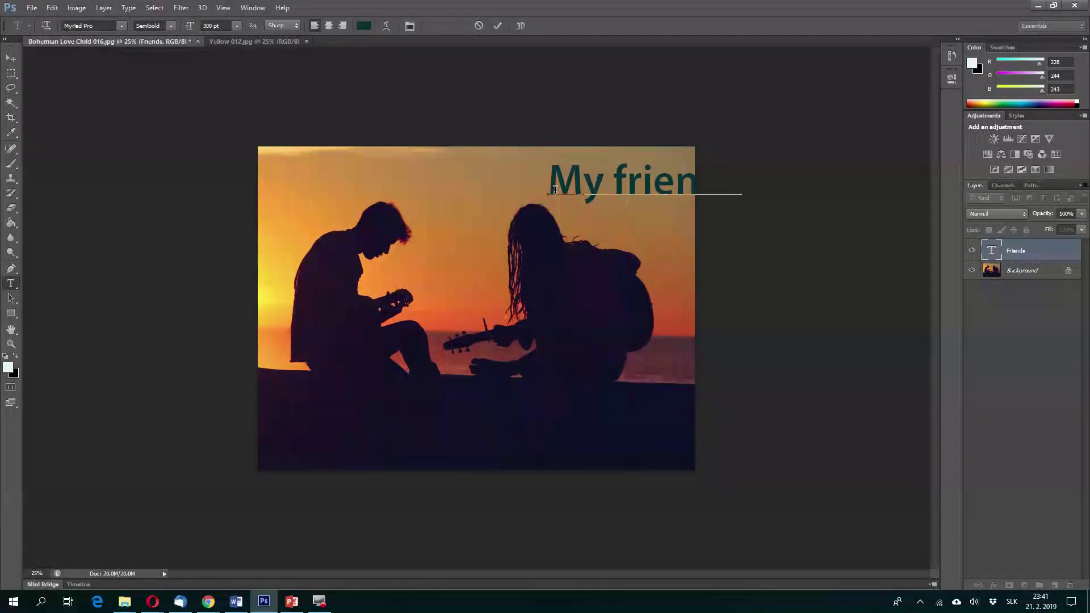
- Move the "My friends" text into the sky above the left-hand figure and finish editing the text
drag(613, 251, 330, 242)
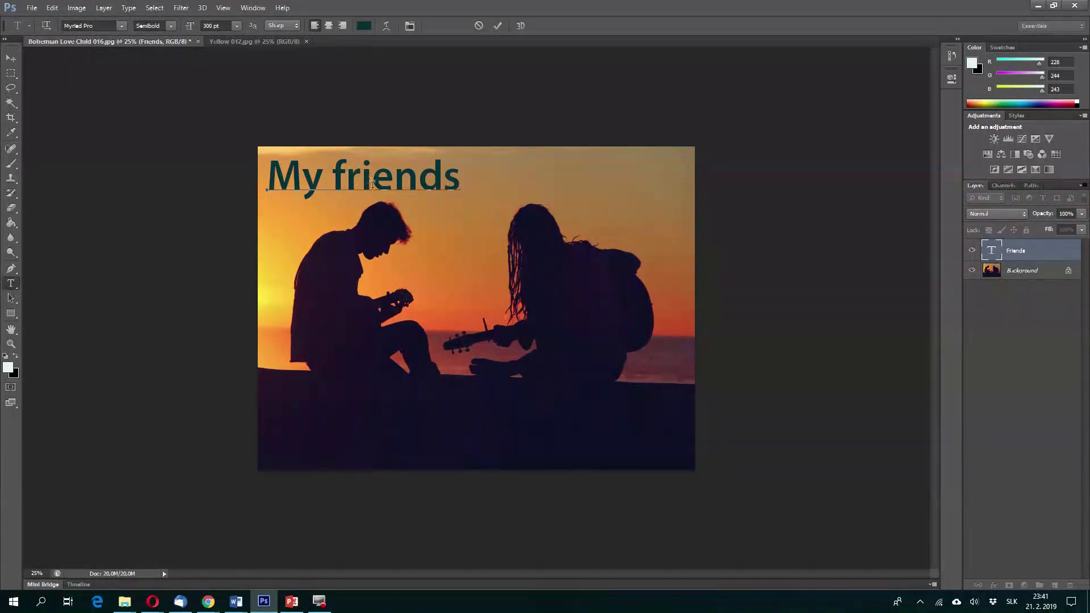
drag(304, 164, 366, 182)
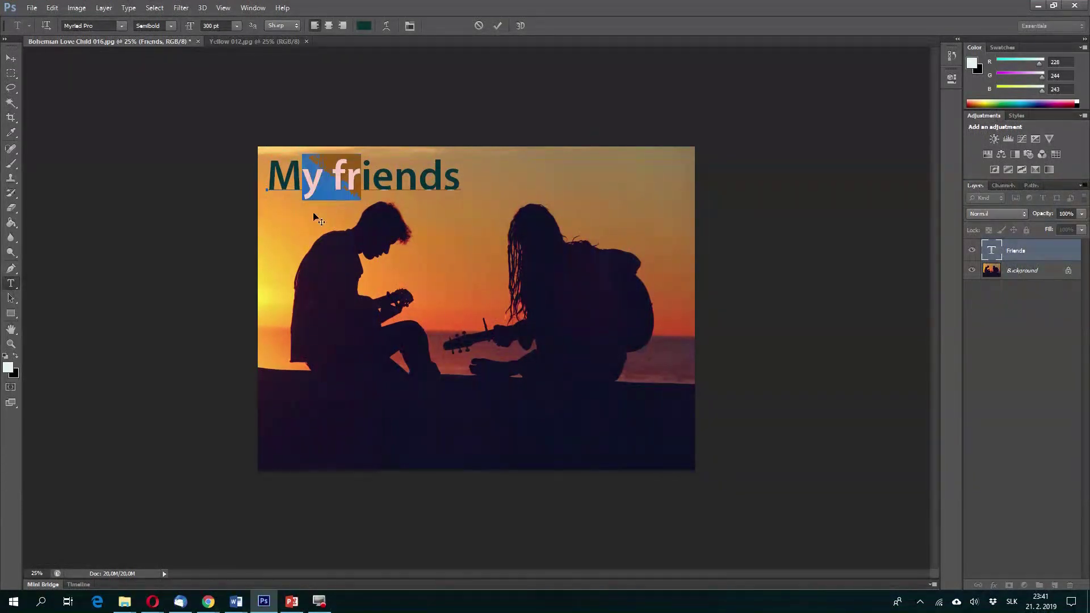
mouse_move(294, 231)
mouse_down()
mouse_move(287, 271)
mouse_move(309, 233)
mouse_move(300, 232)
mouse_up()
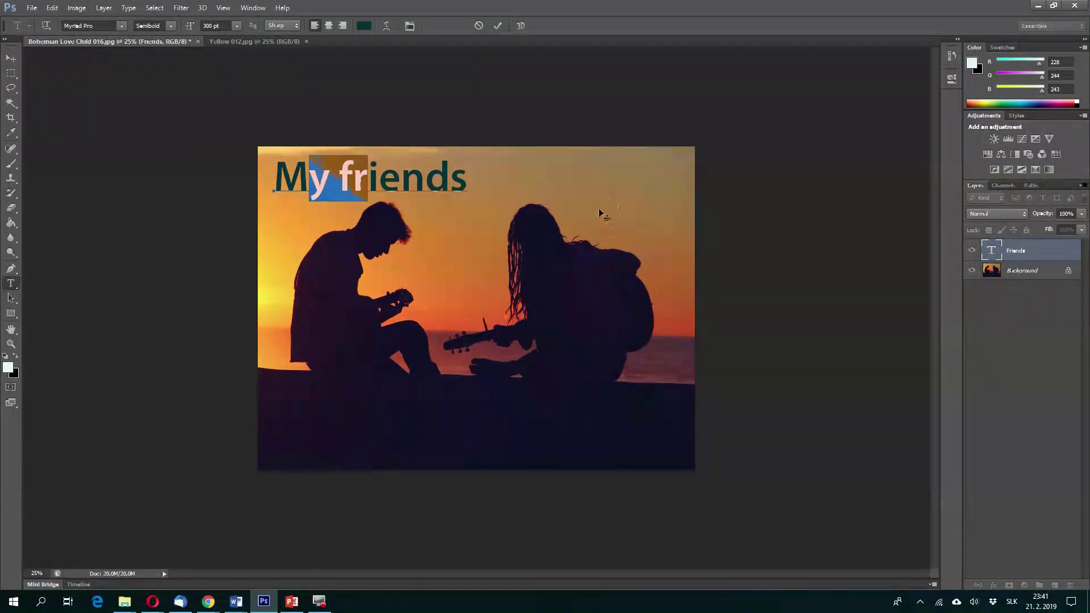
click(84, 10)
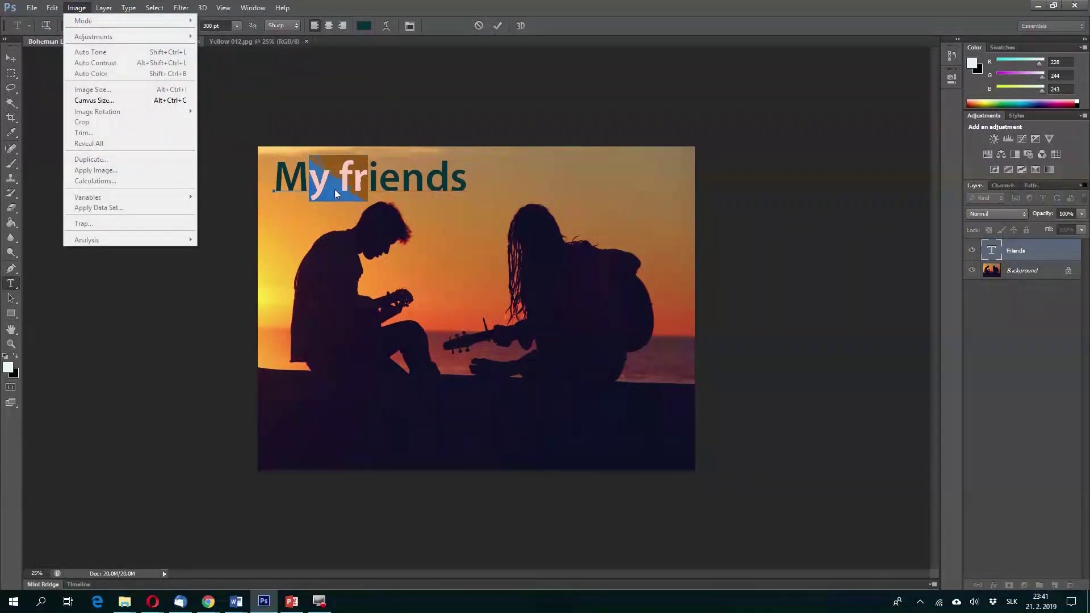
click(11, 58)
click(11, 58)
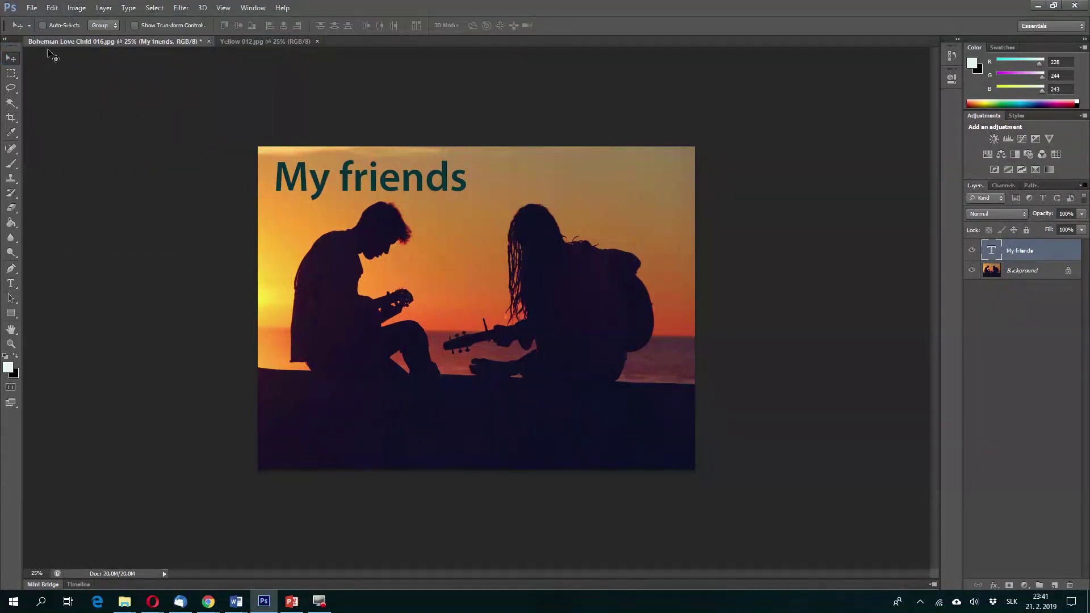
- Resize the image to a width of 1920 pixels with proportions constrained, moving the dialog aside to see the photo
click(73, 8)
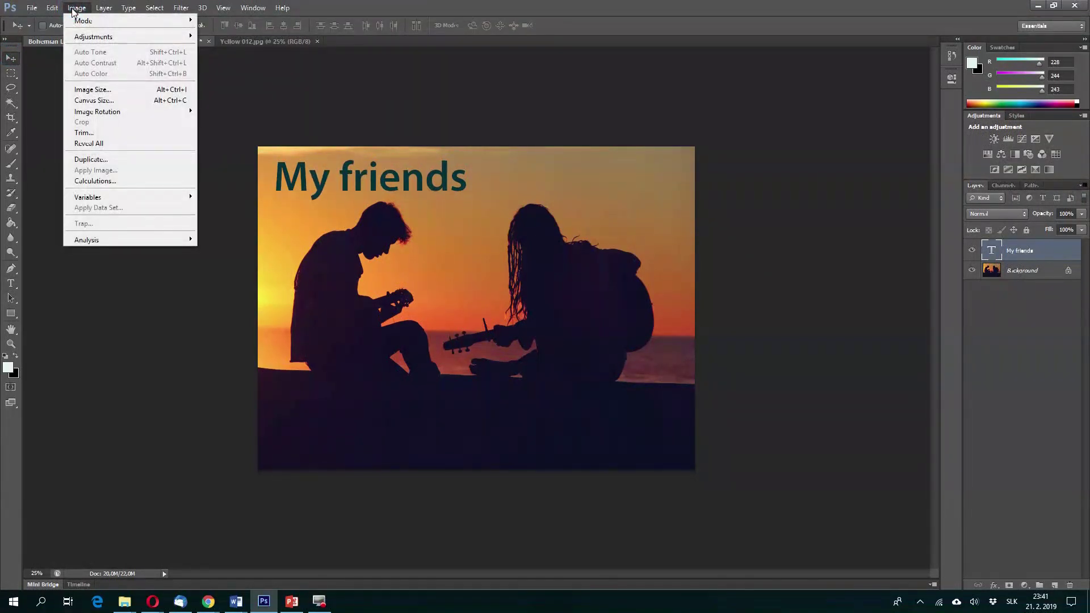
click(127, 92)
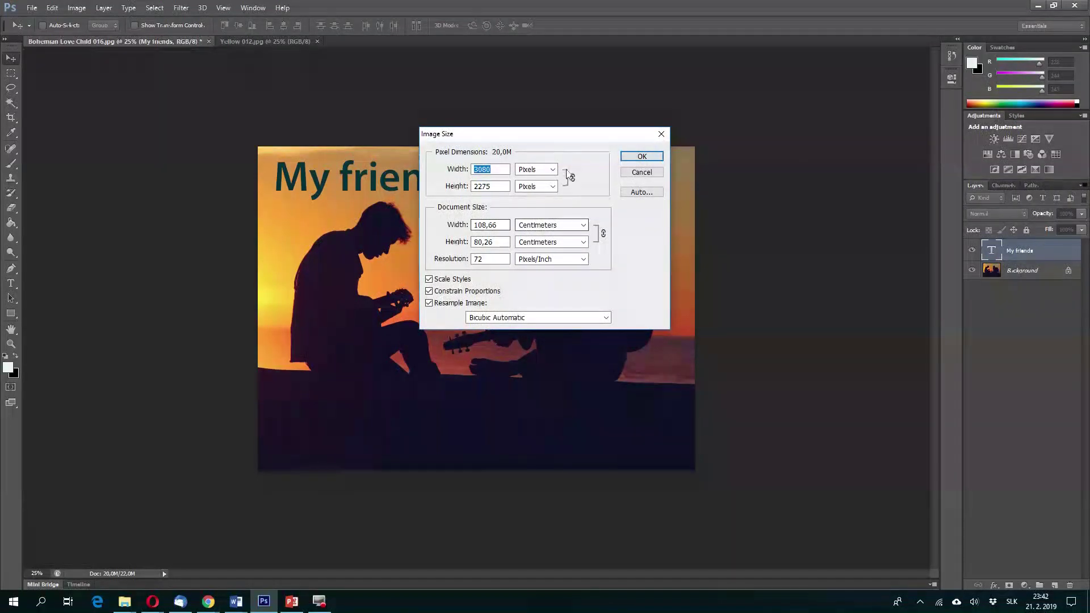
drag(567, 138, 750, 143)
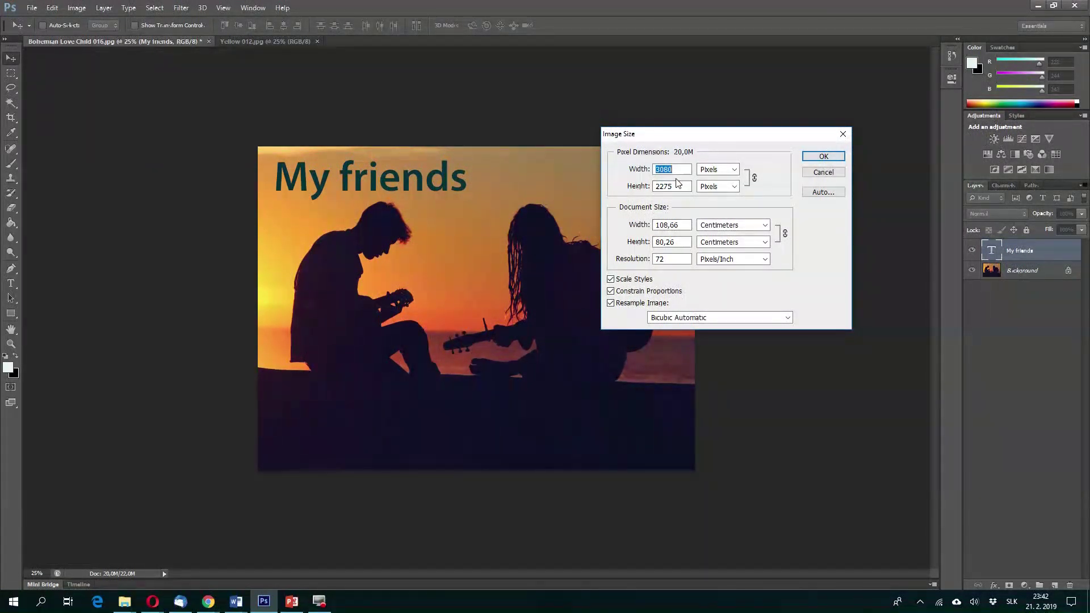
text(1)
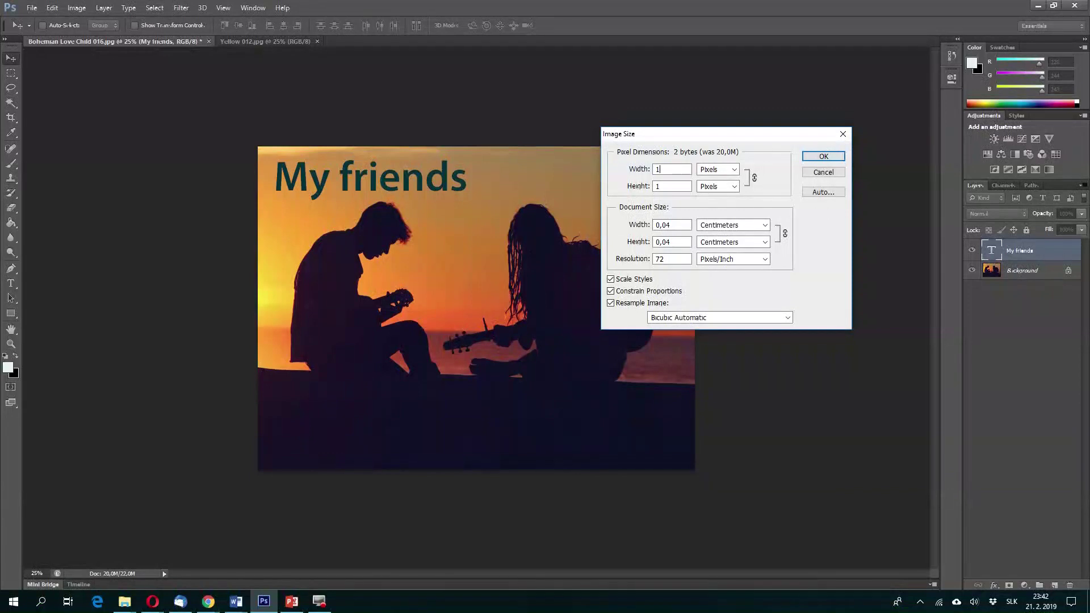
text(920)
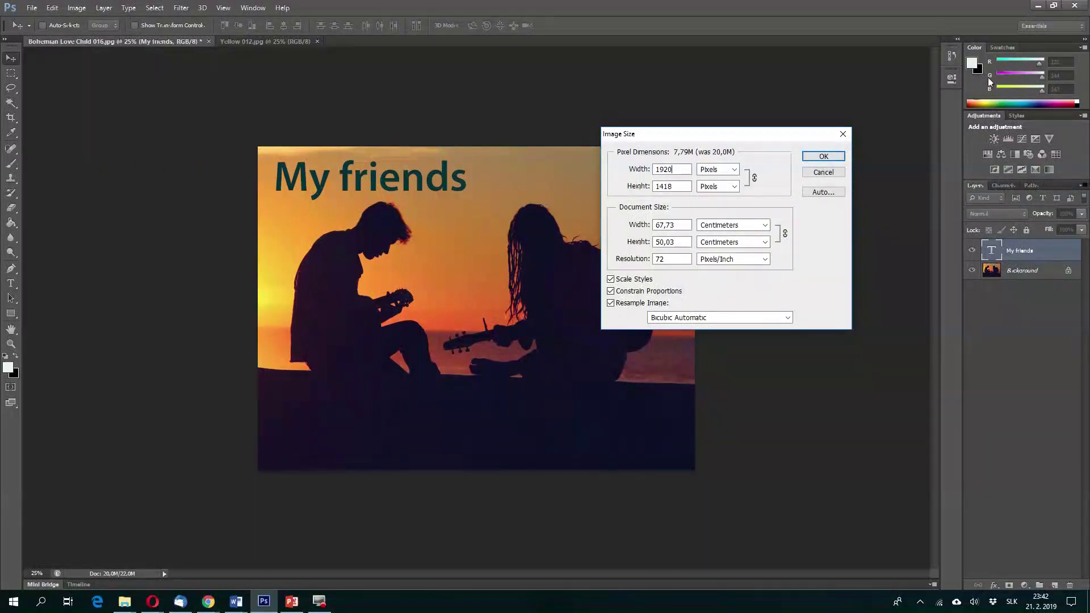
click(837, 159)
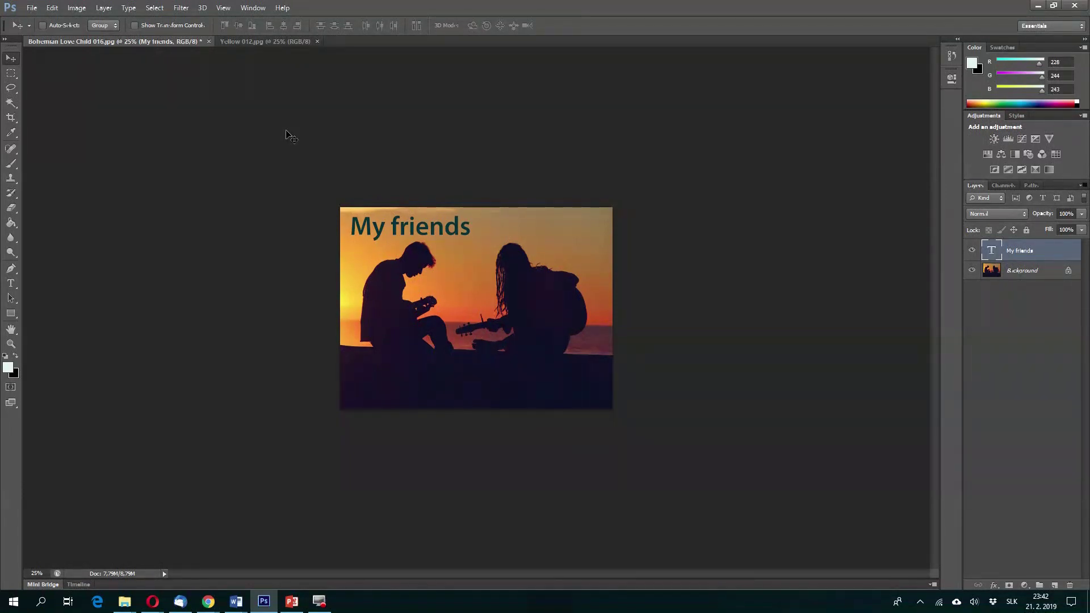
- Examine the resized photo and its text at up to 100% magnification, and return to 50%
click(439, 272)
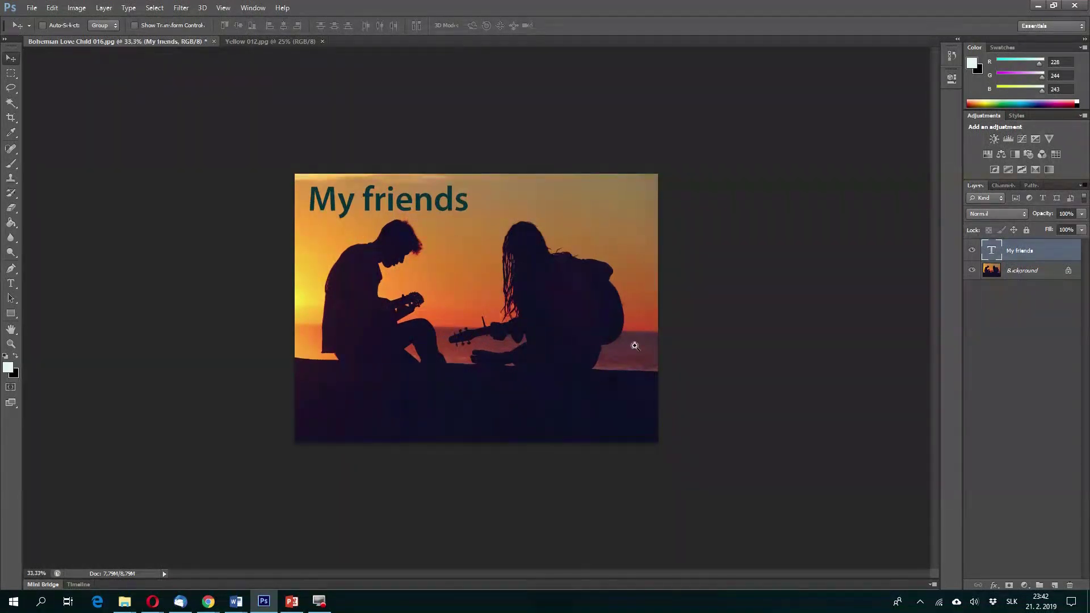
click(404, 233)
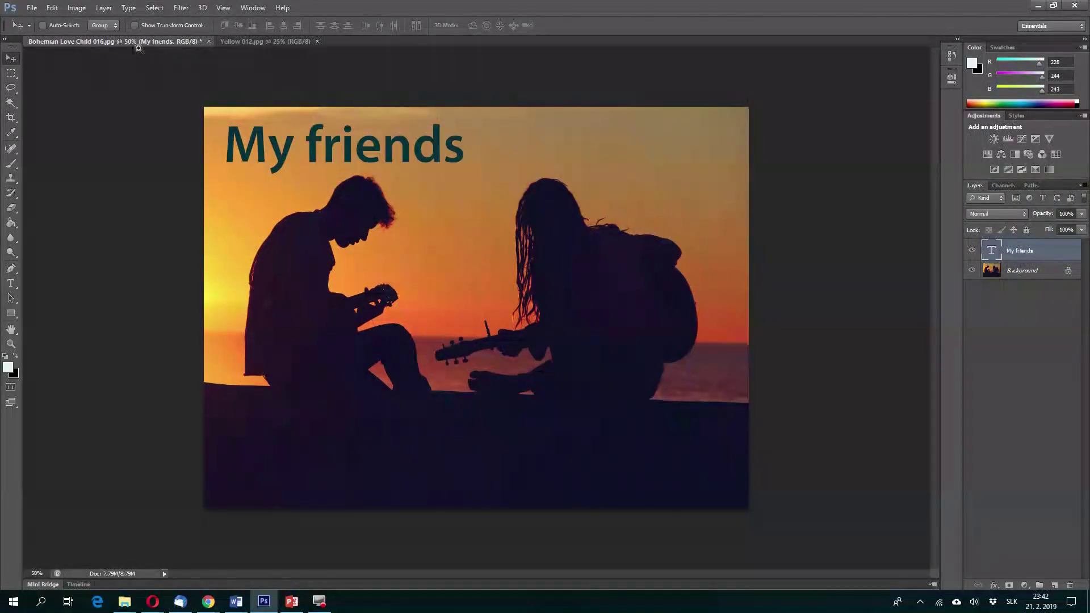
click(349, 185)
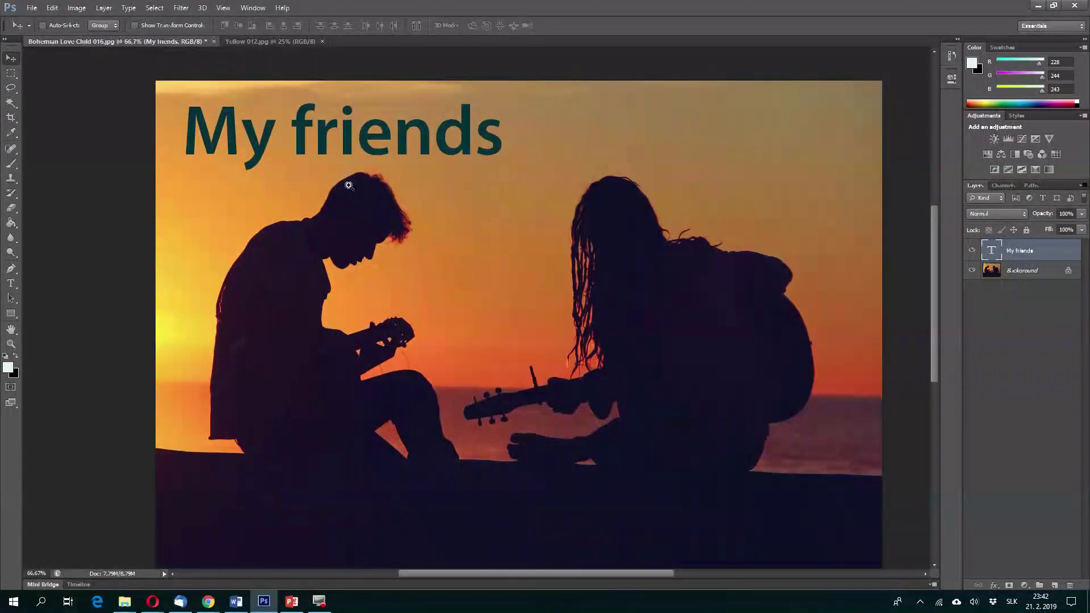
click(417, 262)
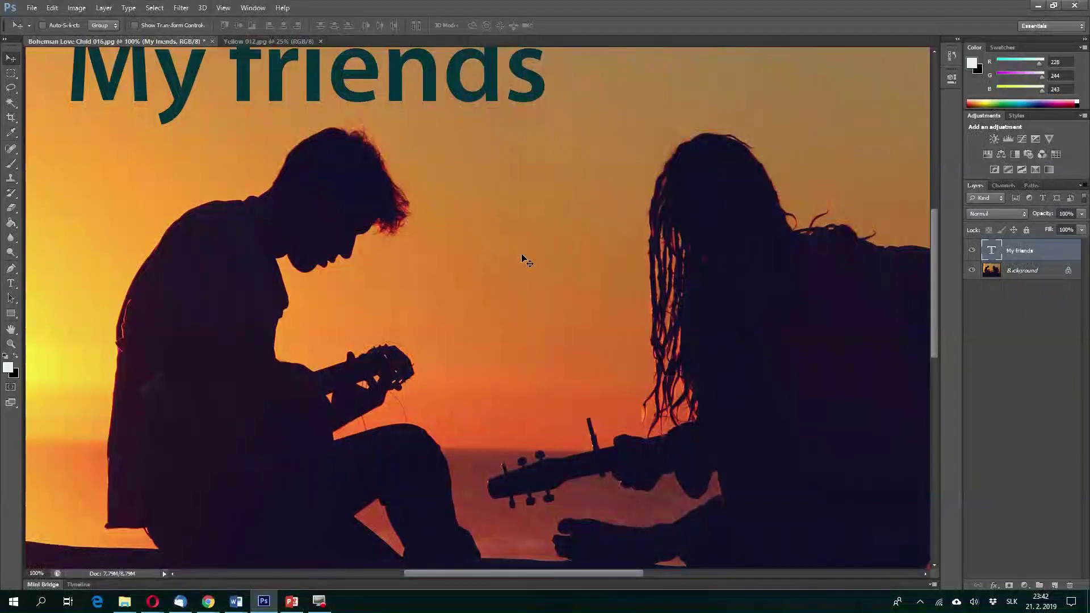
scroll(522, 255, up, 1)
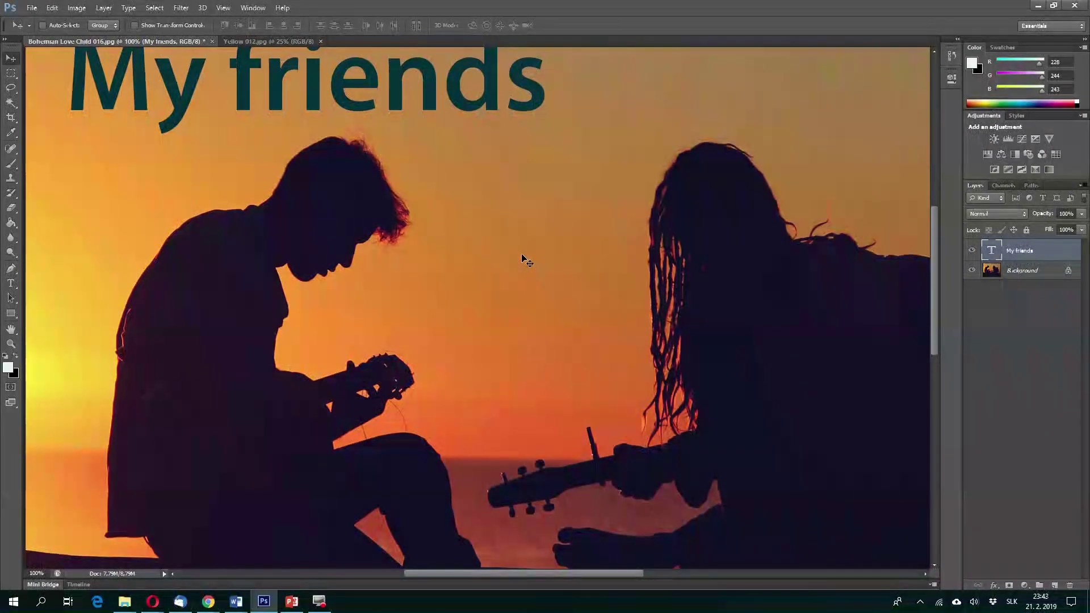
alt+click(521, 255)
alt+click(522, 255)
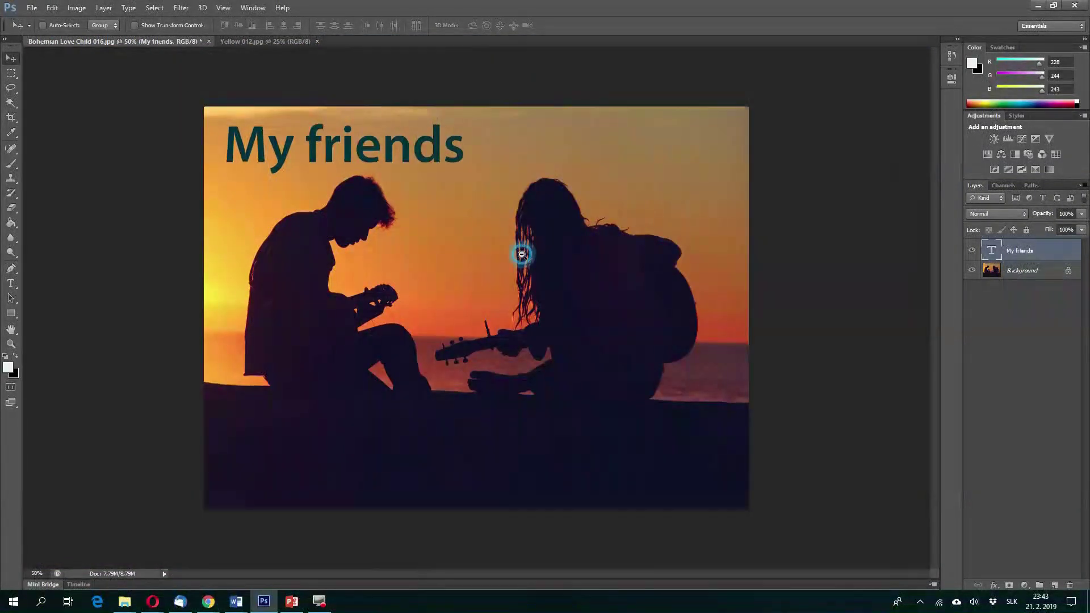
- Check the dimensions of the "My friends" photo in the Image Size dialog and close it without changing any value
alt+click(522, 255)
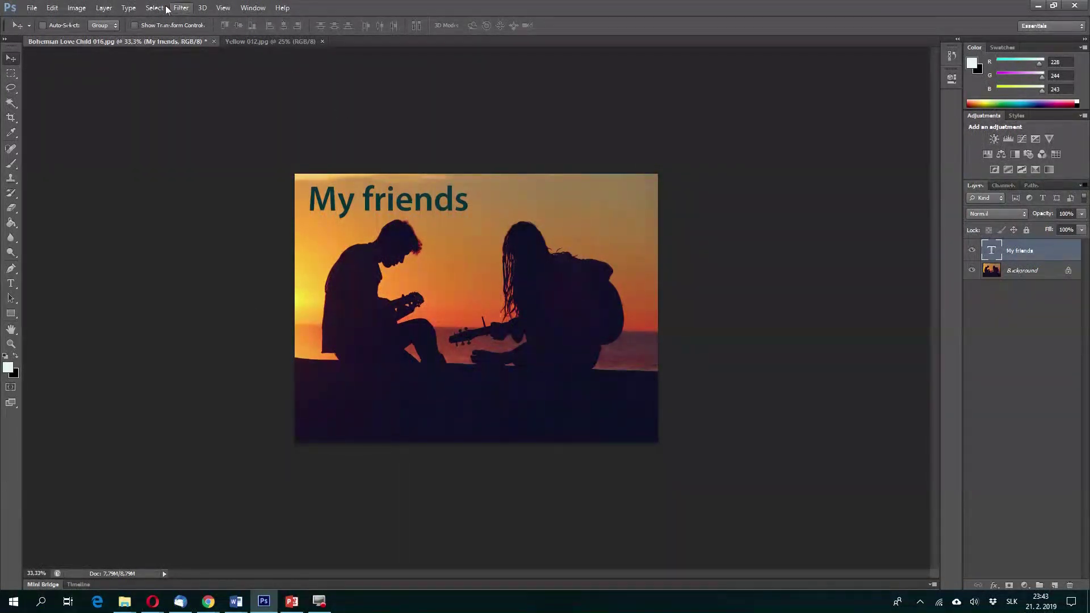
click(77, 8)
click(91, 90)
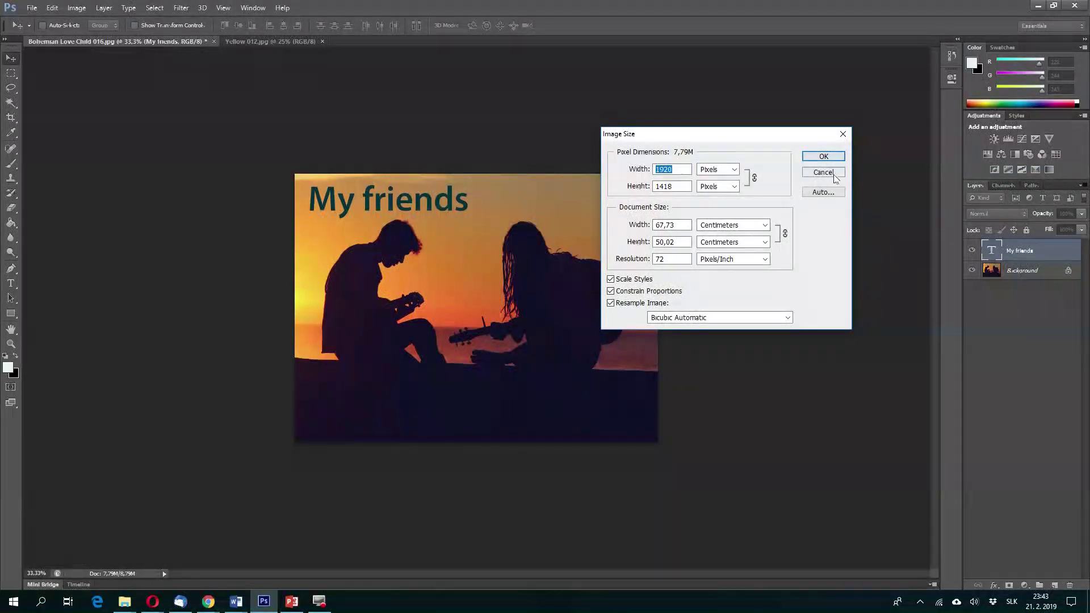
click(840, 158)
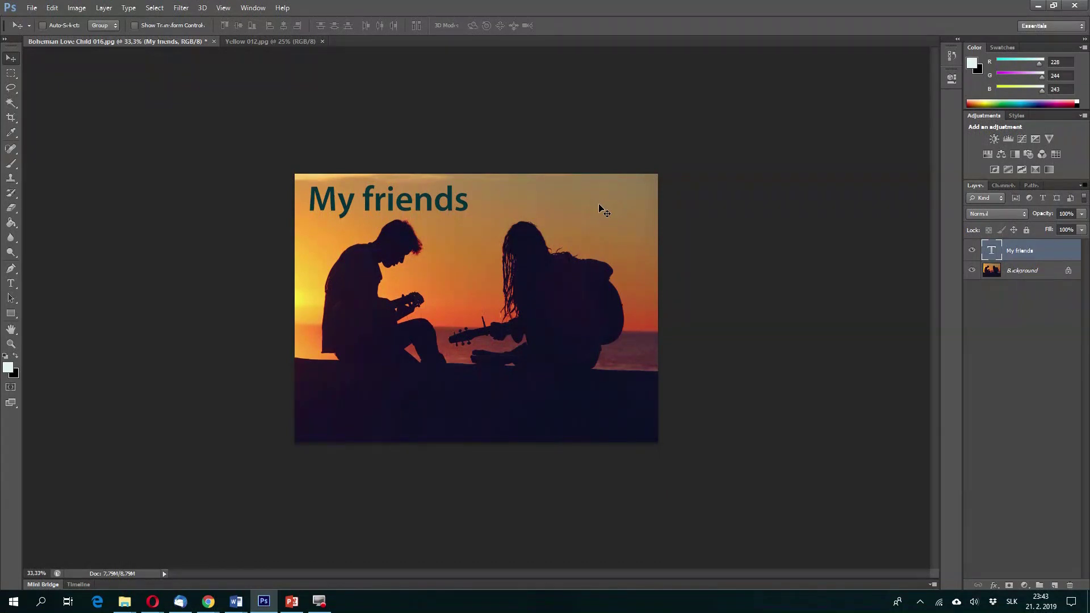
- Open the Be Active 21 skateboarding photo alongside Yellow 012.jpg, compare both photos and bring the skateboarding one to the front
click(292, 43)
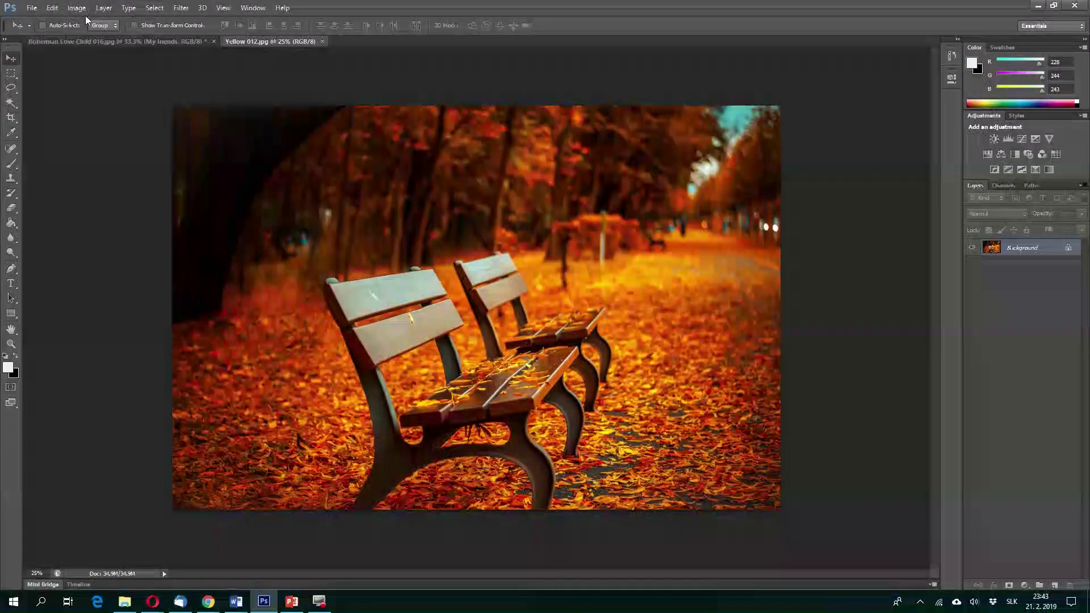
click(31, 8)
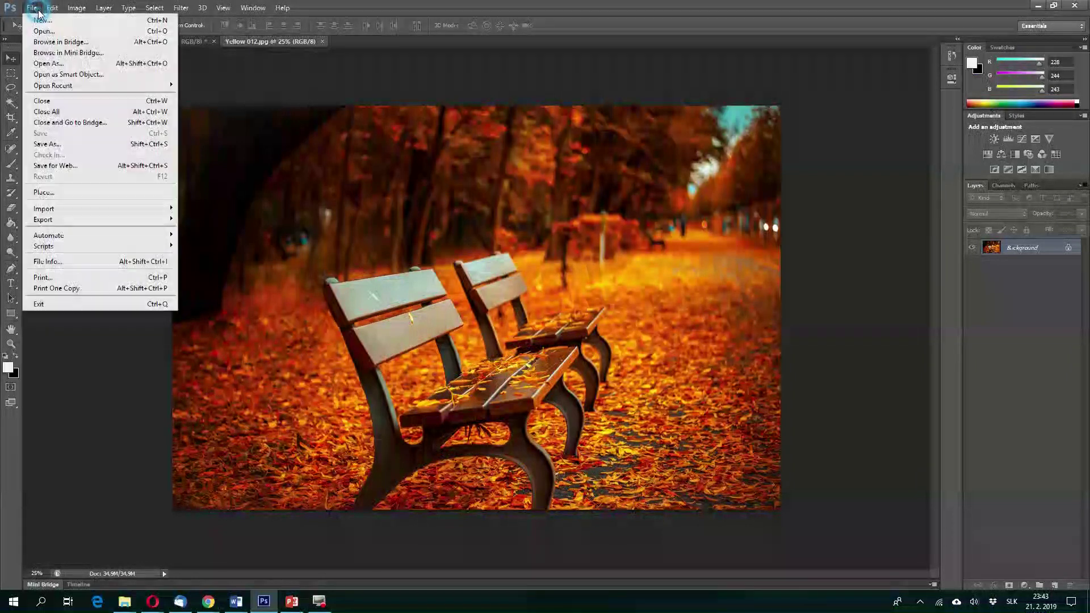
click(43, 30)
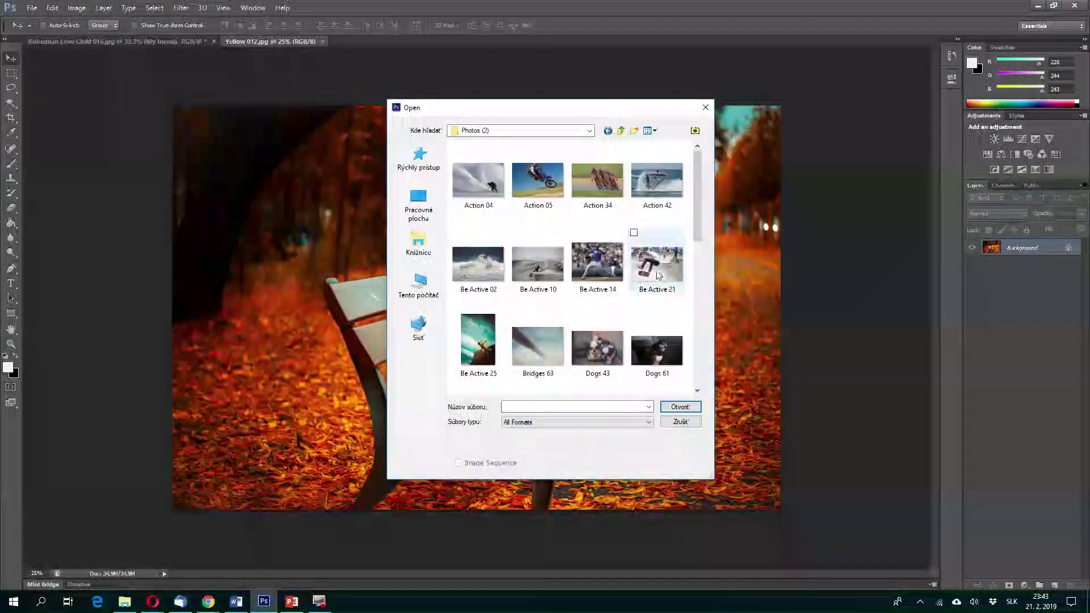
click(657, 267)
click(665, 405)
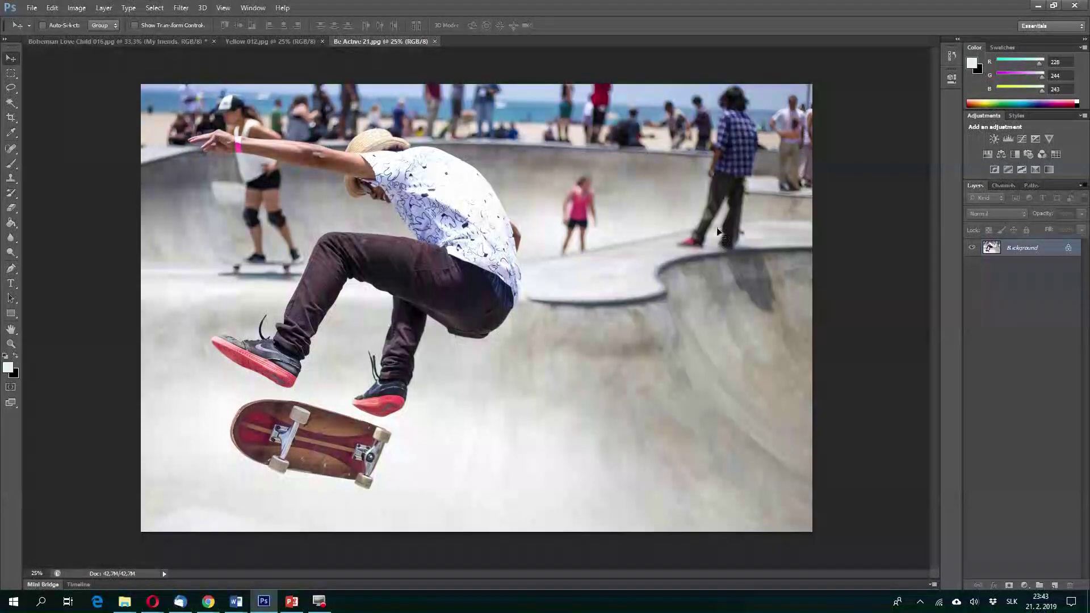
click(269, 43)
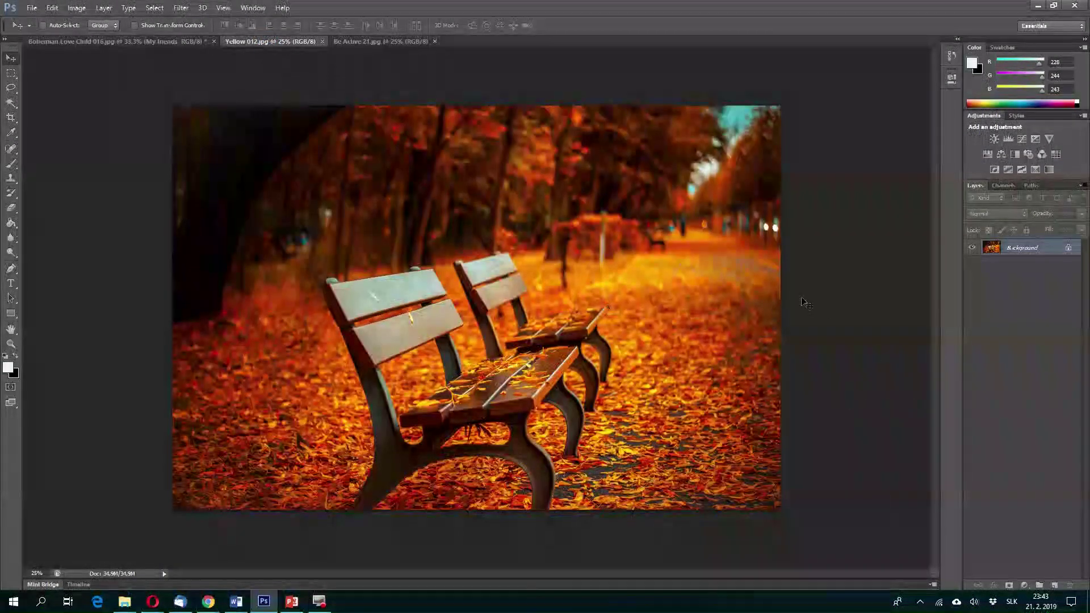
click(377, 43)
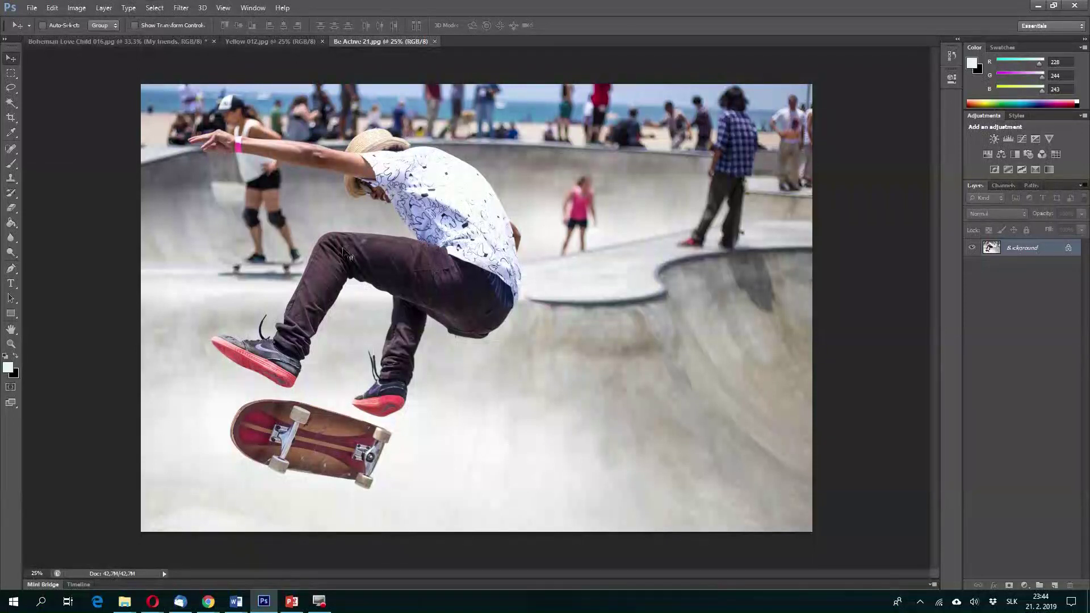
- Try the Quick Selection tool along the skateboarder's back, from the rear leg up to the shirt's shoulder
click(13, 109)
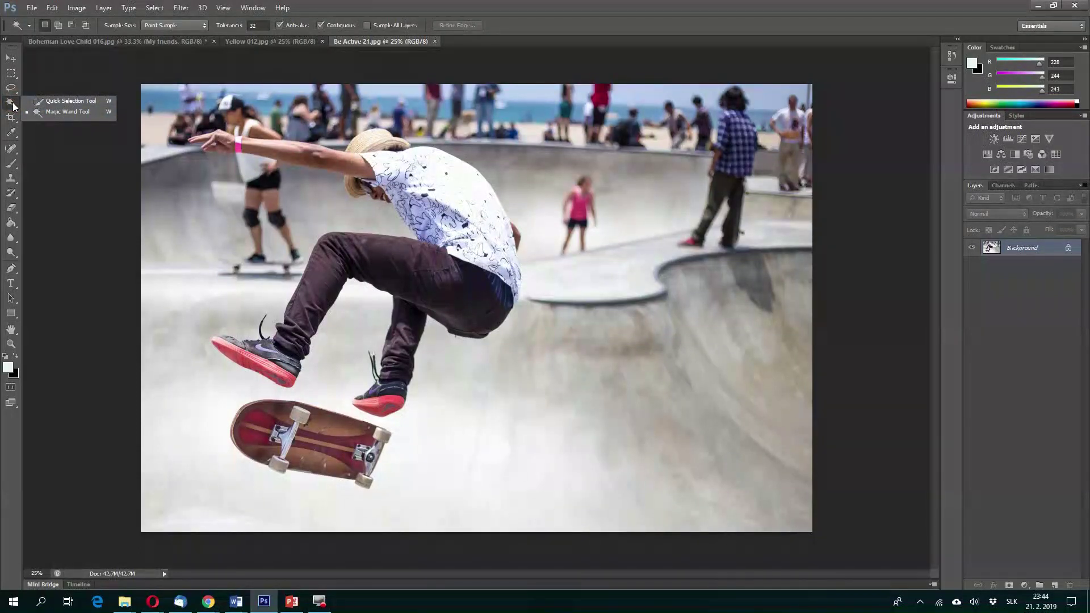
click(46, 101)
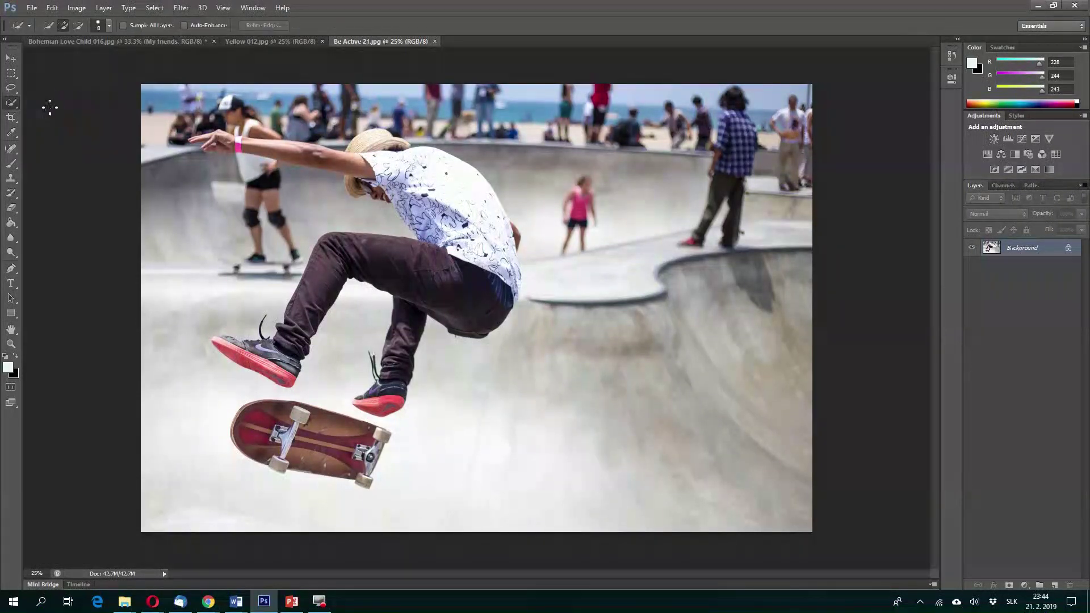
mouse_move(419, 379)
mouse_down()
mouse_move(439, 330)
mouse_move(491, 359)
mouse_move(507, 355)
mouse_move(534, 319)
mouse_move(548, 260)
mouse_move(536, 214)
mouse_move(415, 162)
mouse_up()
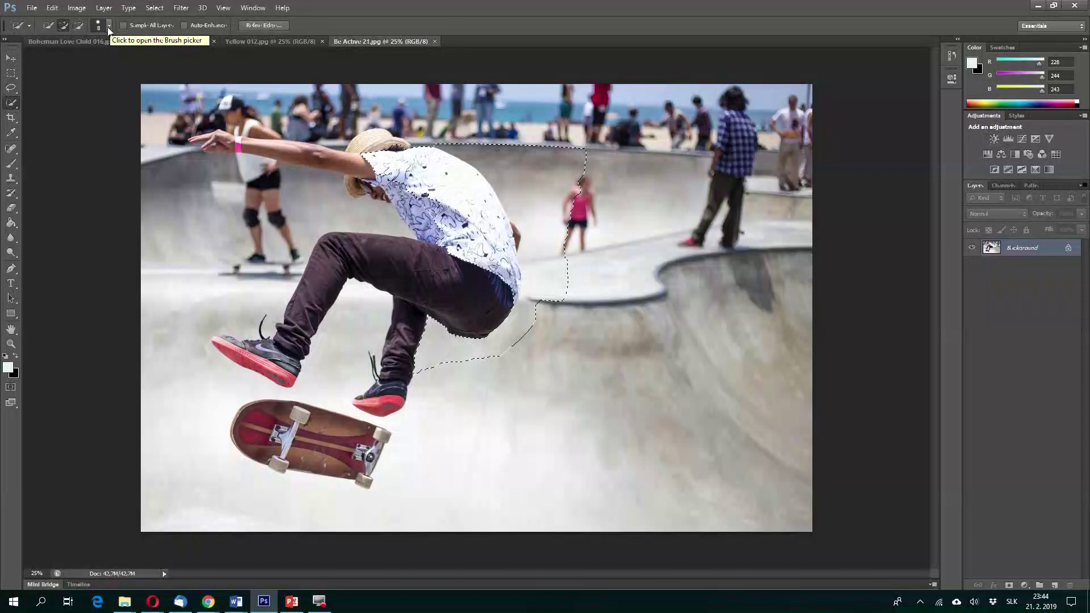
- Subtract the shirt area from the quick selection and add the background between the skateboarder's legs to it
click(79, 26)
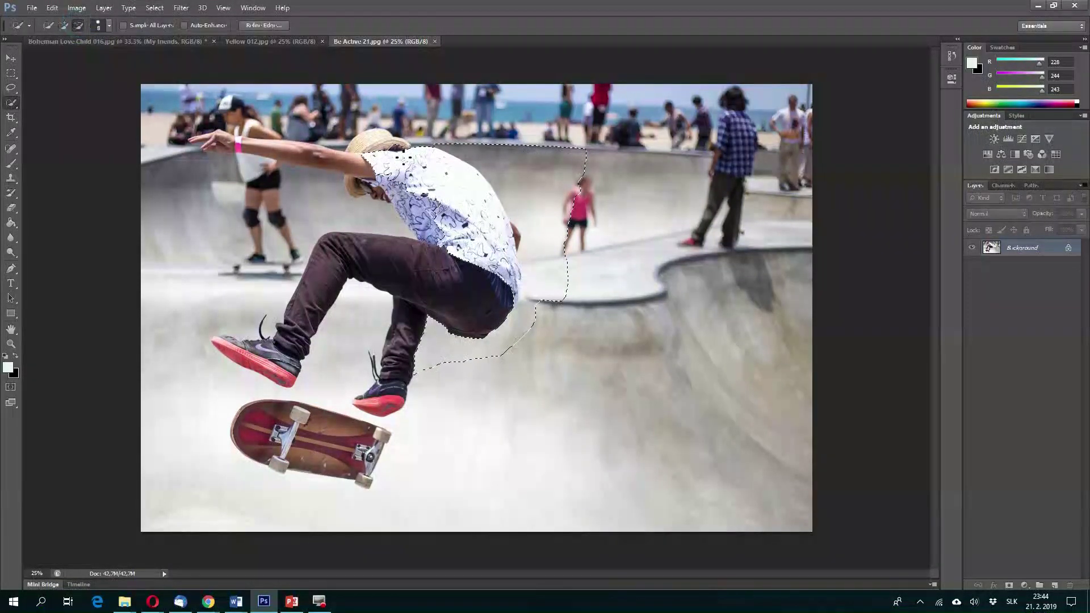
drag(386, 157, 420, 189)
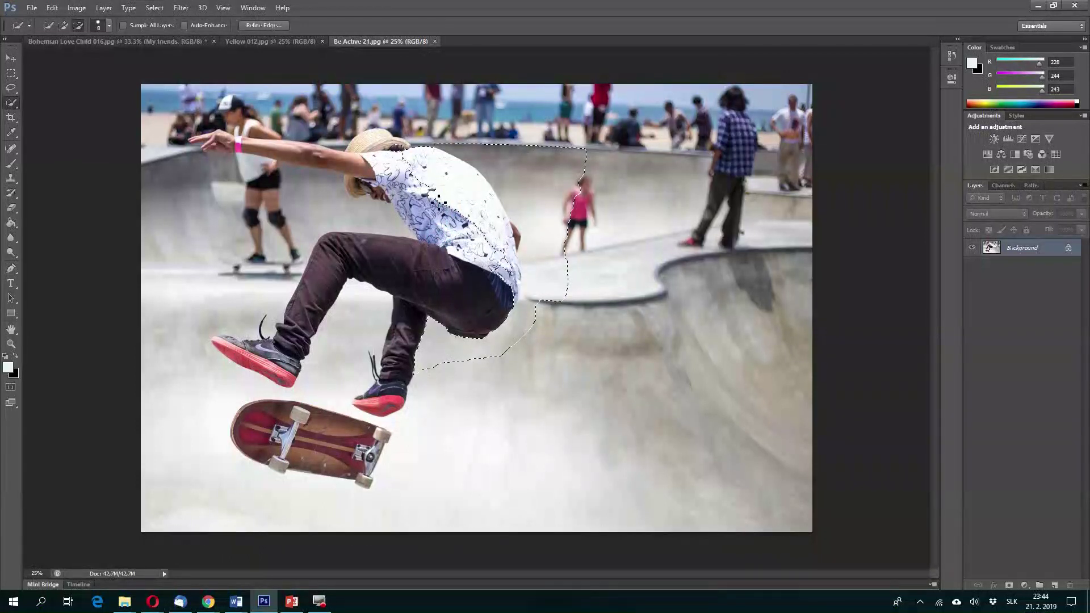
drag(485, 201, 381, 183)
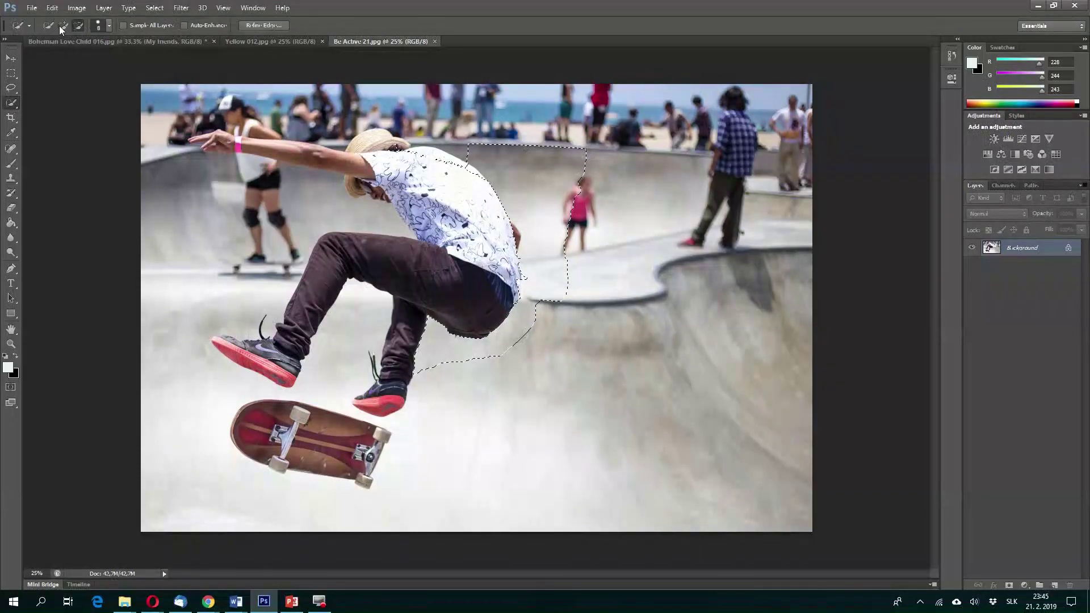
drag(382, 307, 344, 301)
click(165, 8)
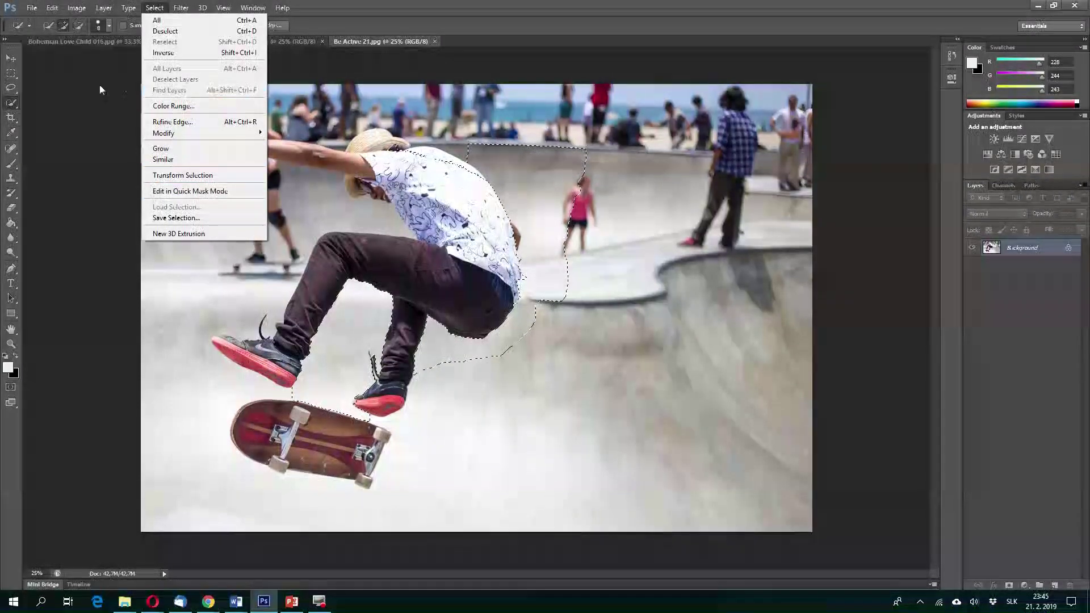
click(46, 110)
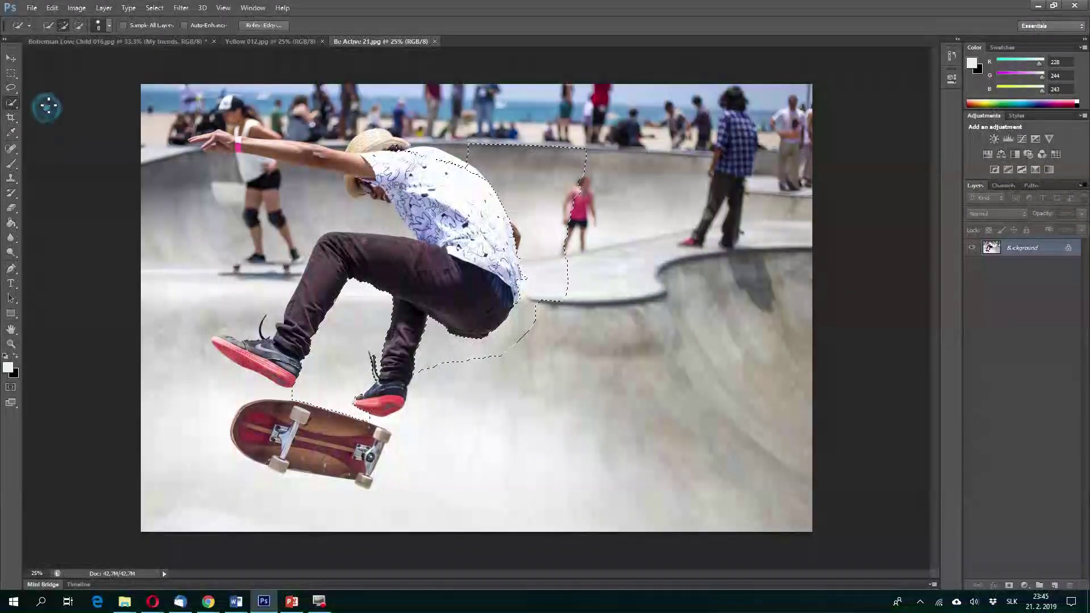
- Clear the existing selection and outline the skateboarder with the Polygonal Lasso, including his shoes and laces but not the skateboard
click(12, 87)
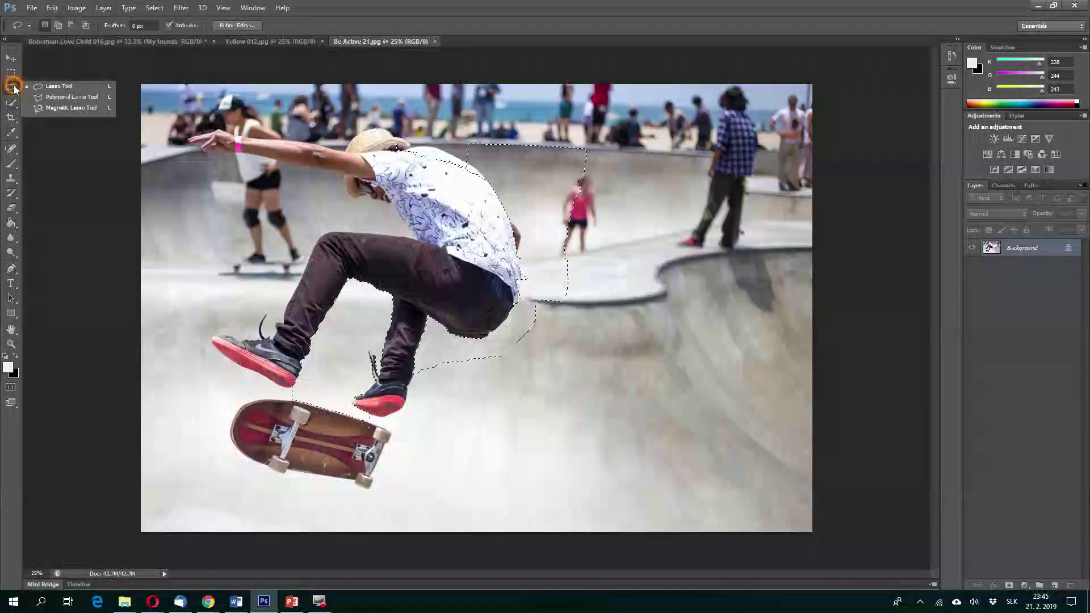
click(52, 98)
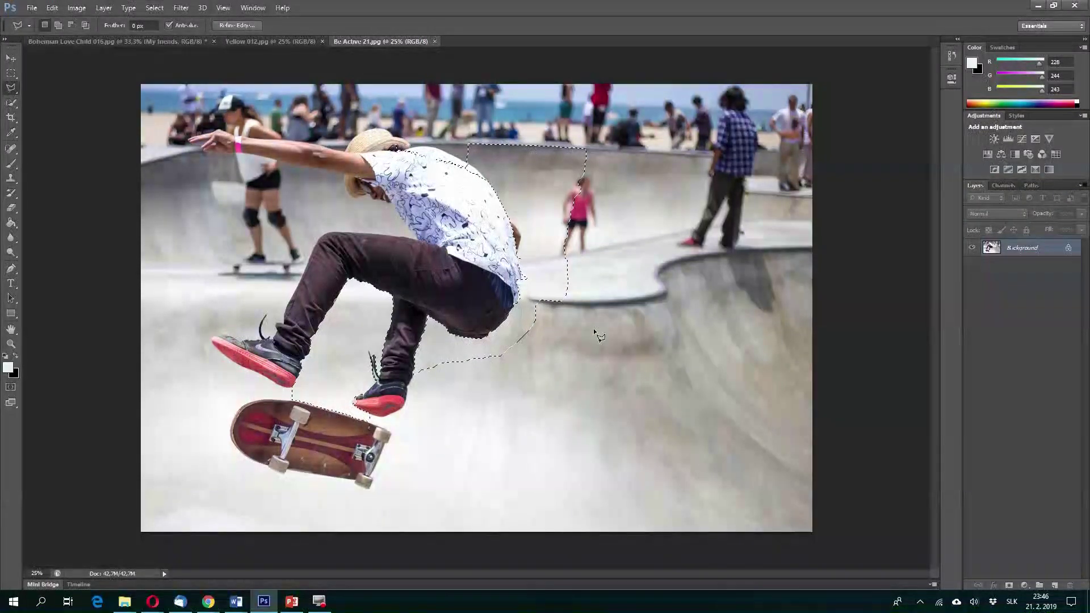
key(ctrl+d)
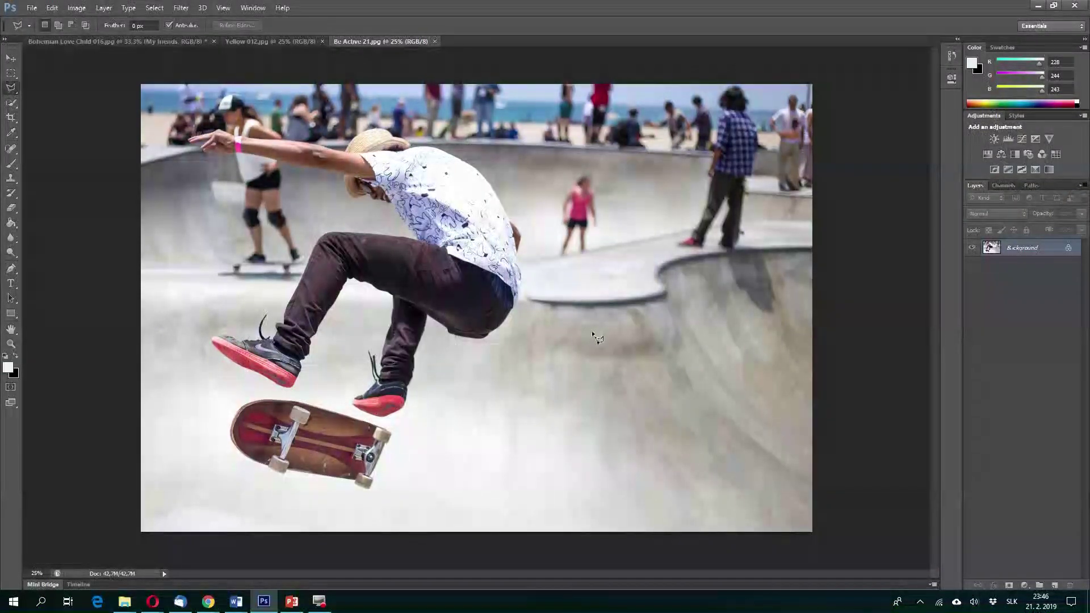
click(431, 345)
click(431, 344)
click(414, 382)
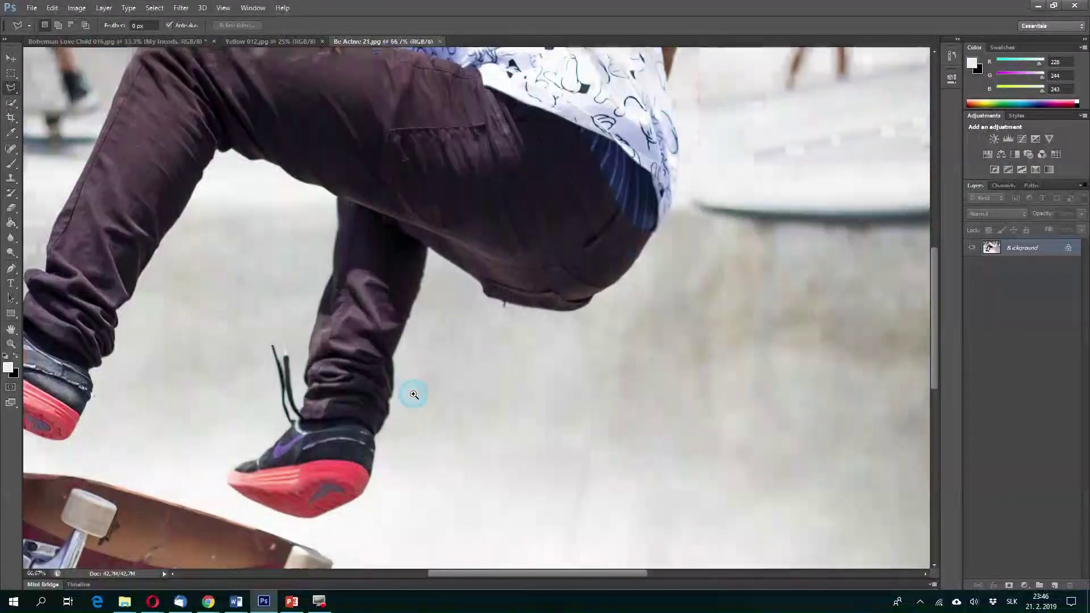
drag(401, 423, 460, 336)
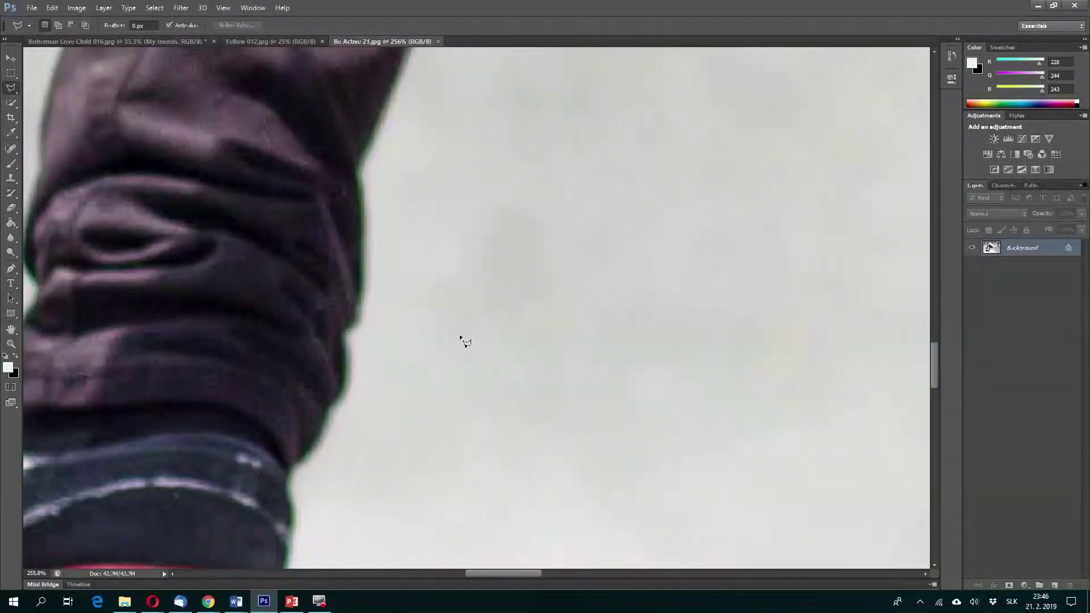
click(417, 194)
click(417, 195)
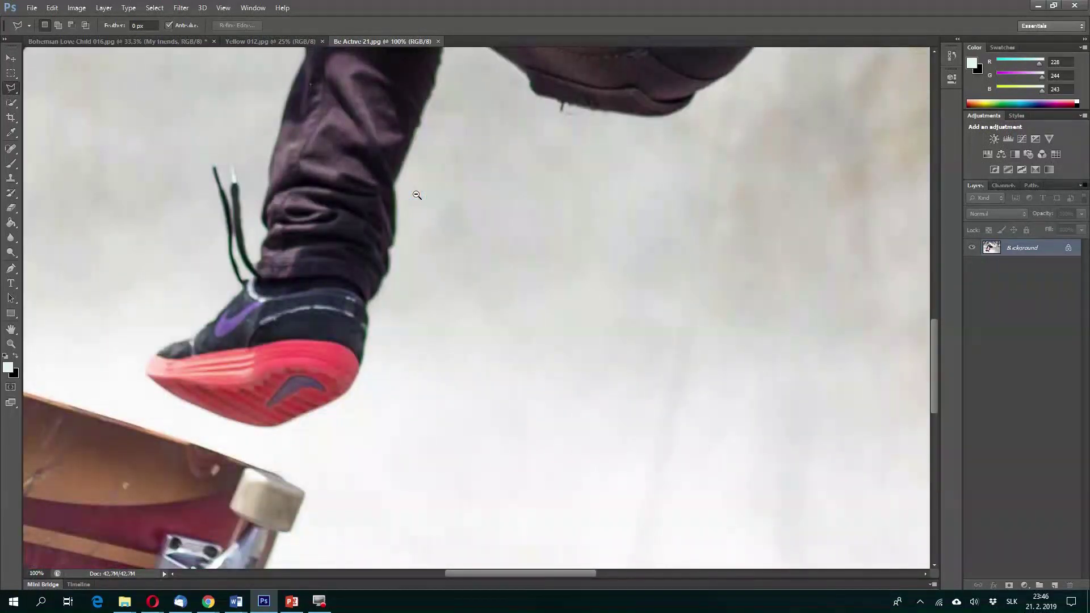
click(416, 195)
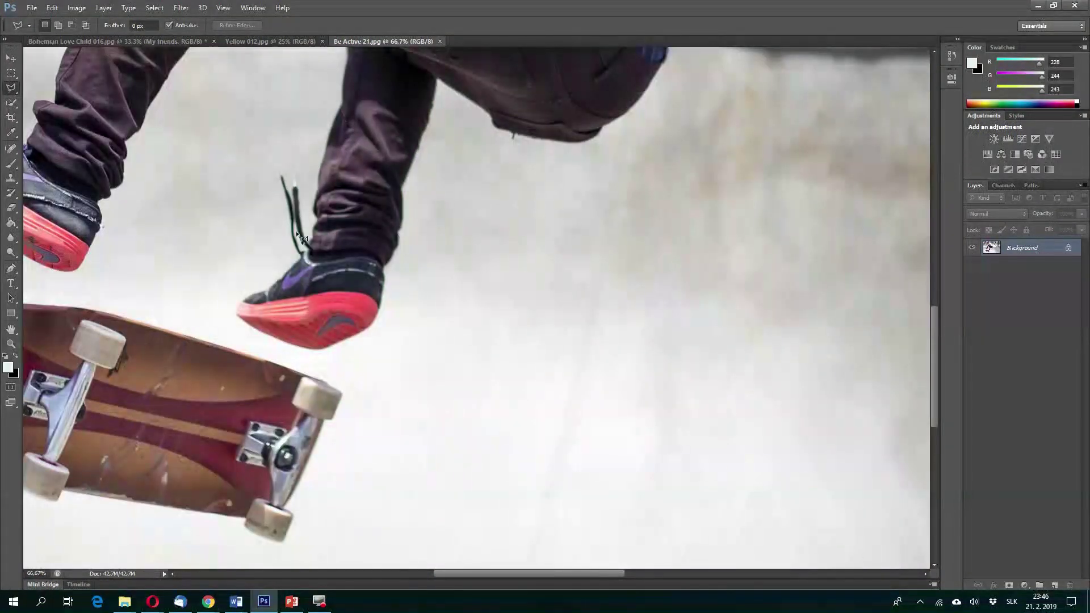
click(339, 344)
drag(399, 220, 336, 454)
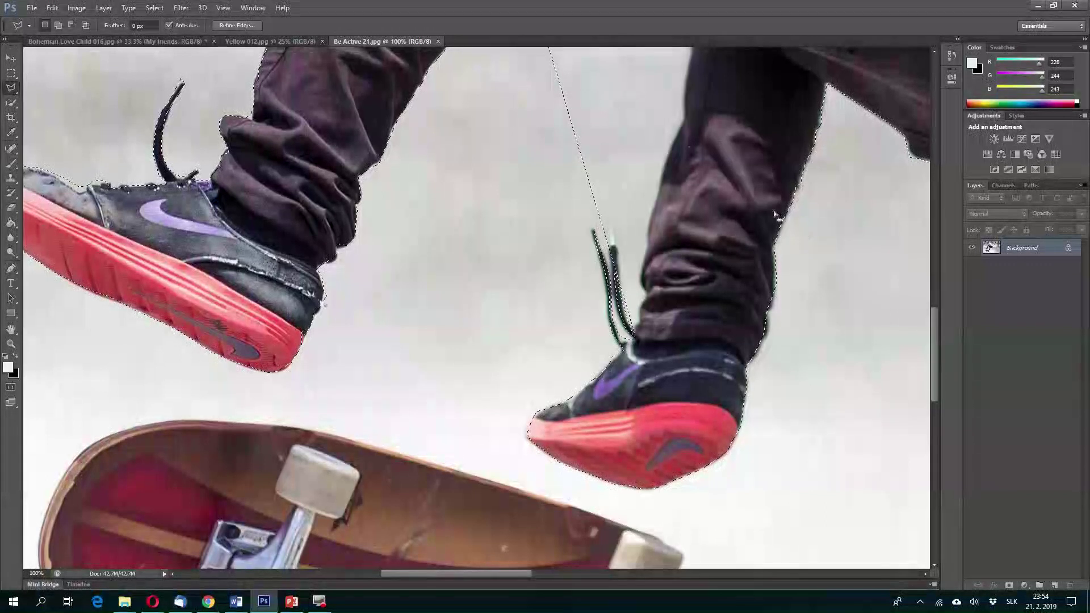
- Exclude the background gap between the skateboarder's legs from the lasso selection
drag(730, 197, 618, 424)
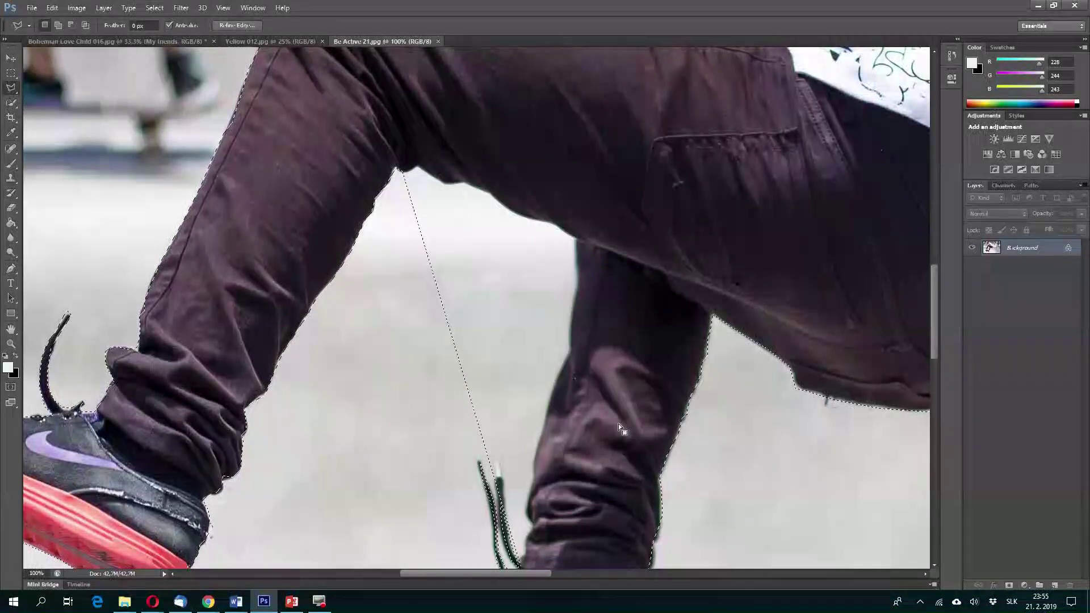
scroll(619, 424, down, 1)
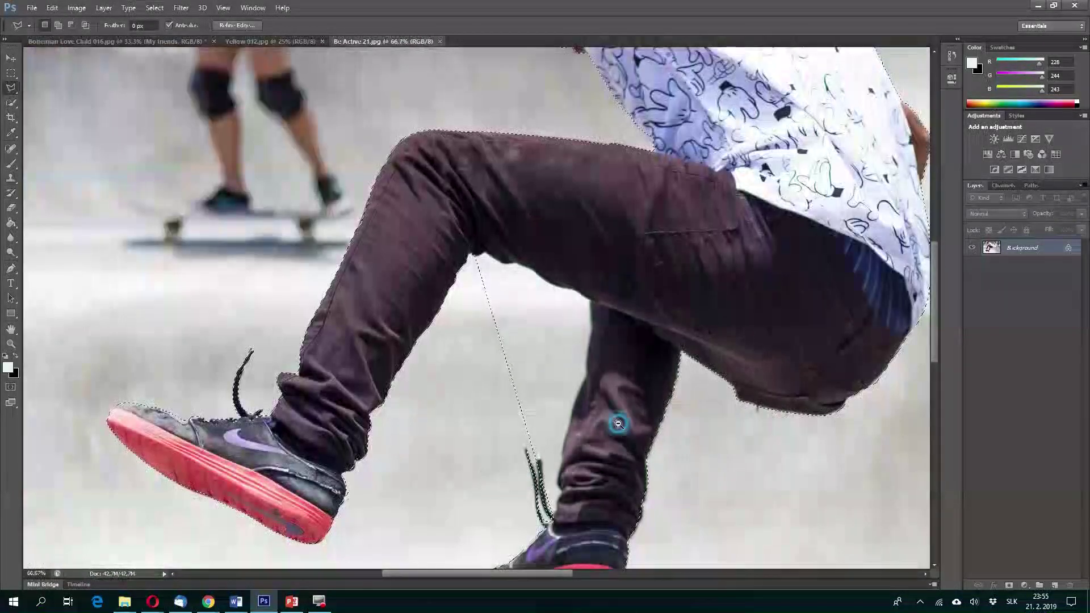
scroll(619, 424, down, 2)
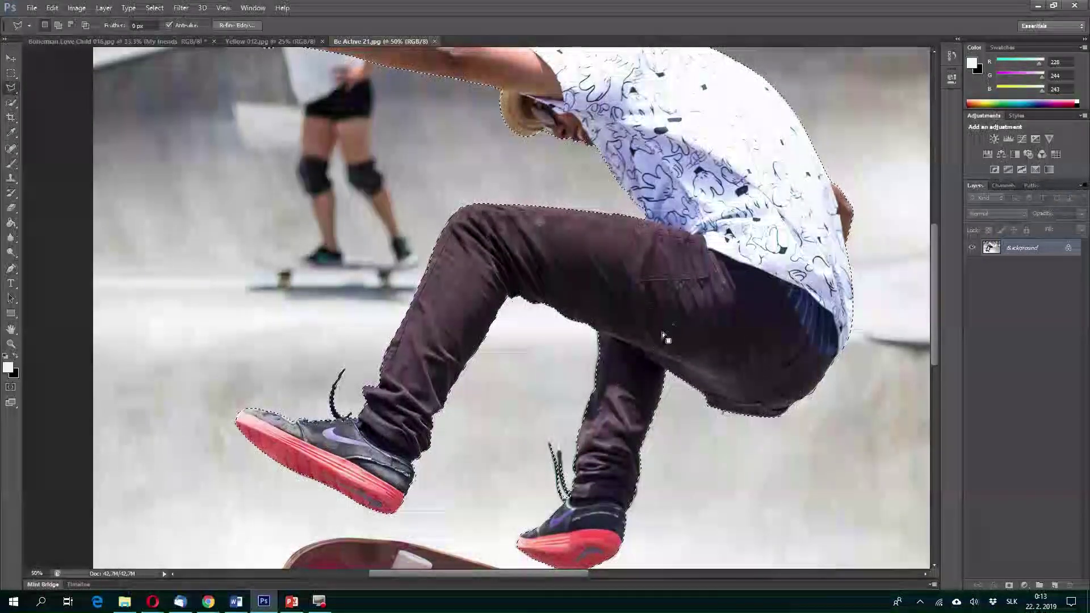
- Copy the selected skateboarder and paste him into Yellow 012.jpg as a new layer
drag(736, 219, 759, 265)
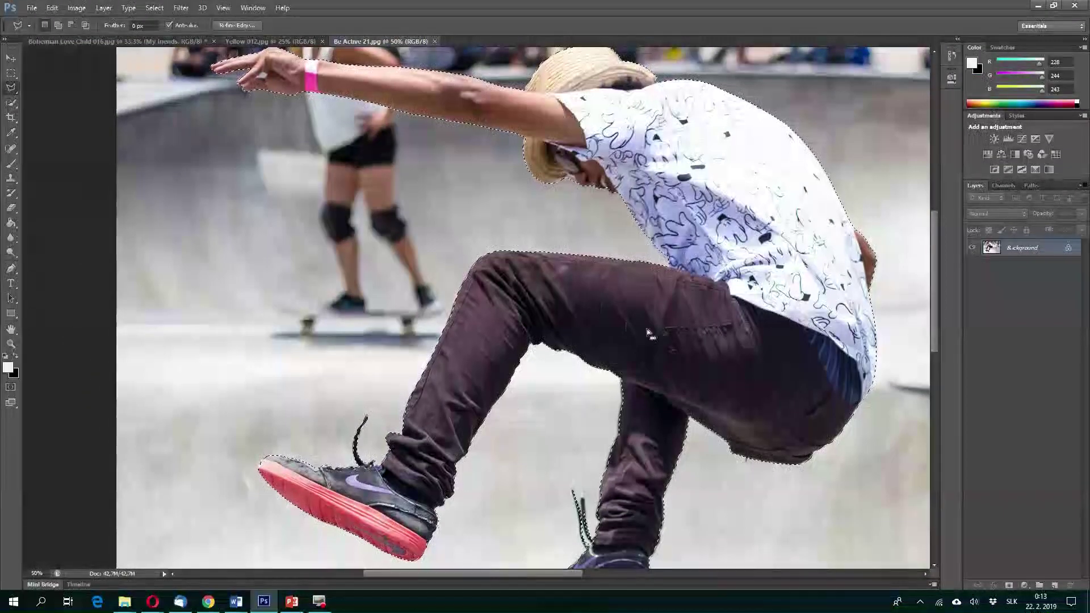
drag(665, 343, 680, 282)
scroll(680, 282, down, 3)
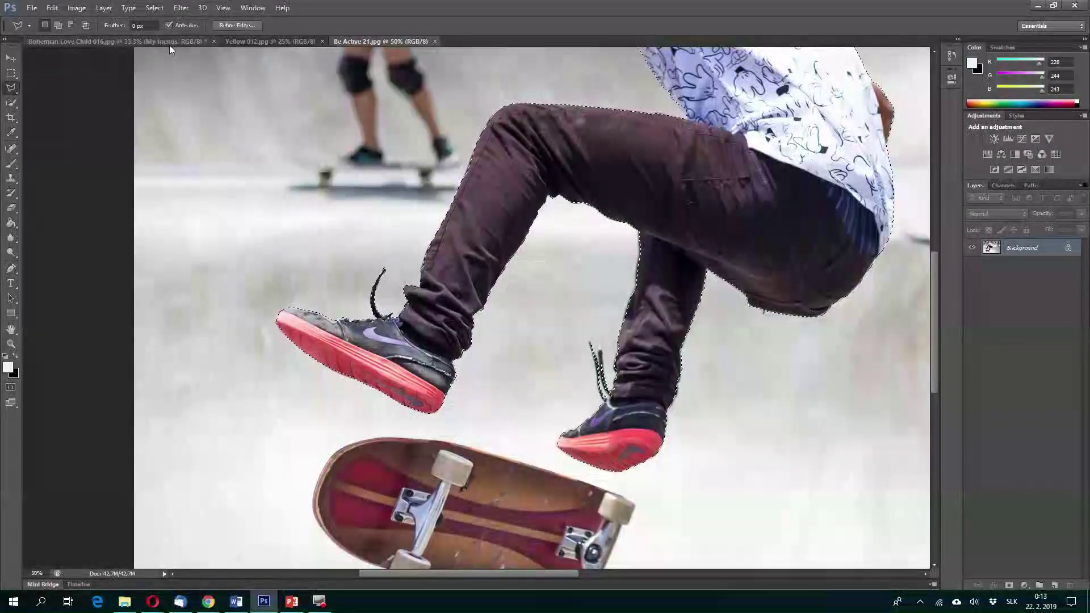
click(256, 41)
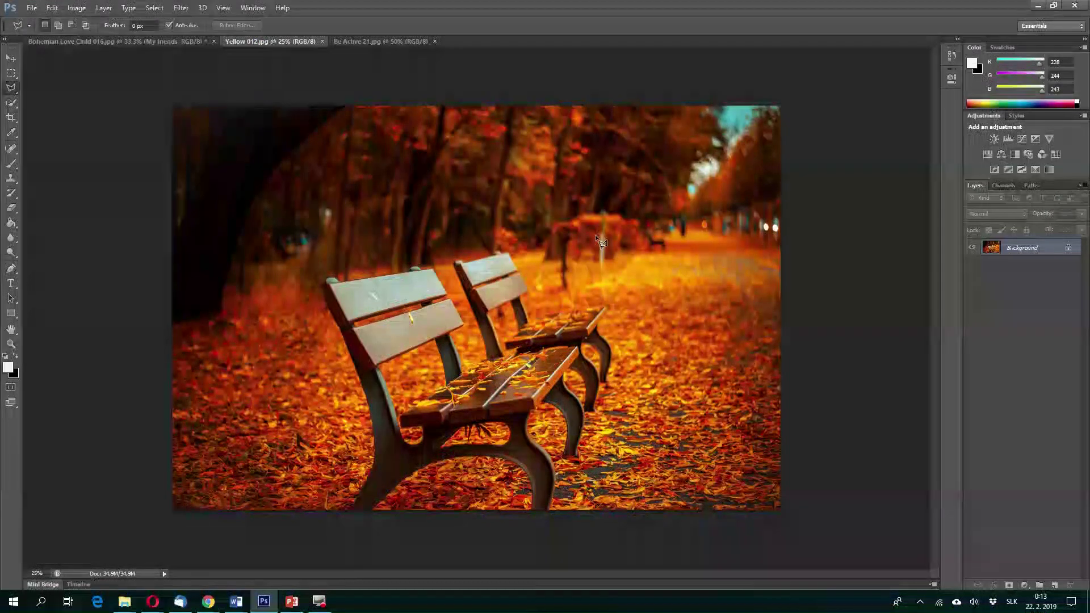
key(ctrl+v)
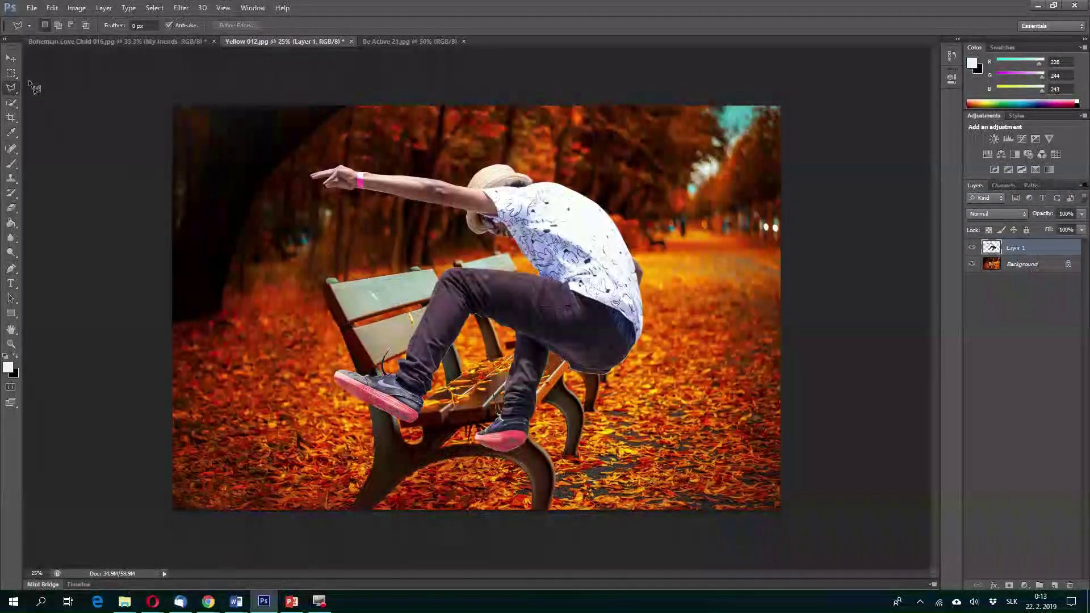
- Move the pasted skateboarder up and to the right so that his front shoe is over the front bench's seat
click(13, 59)
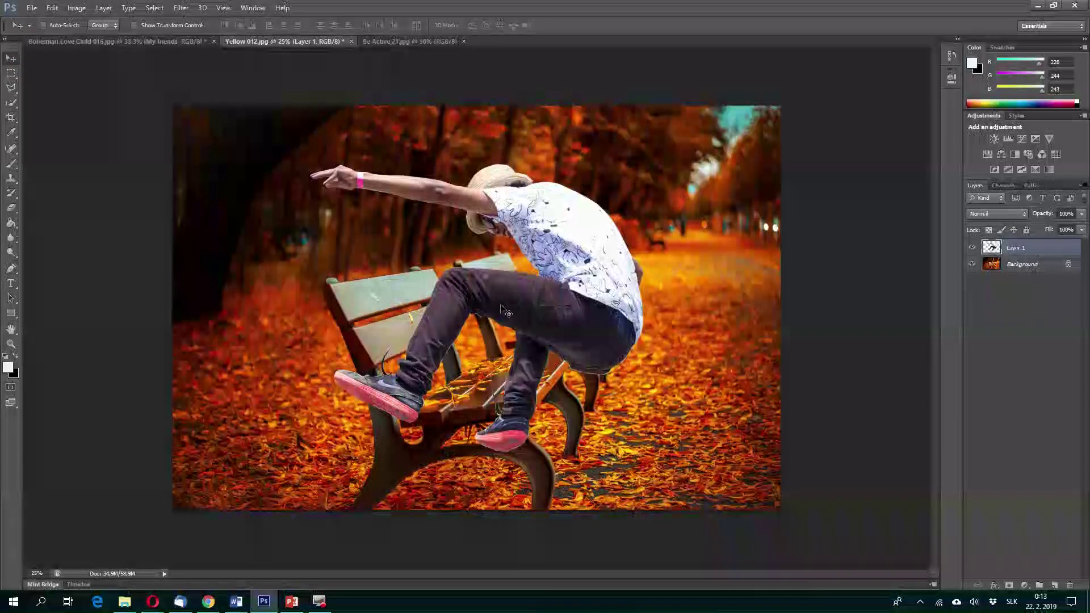
drag(566, 342, 664, 297)
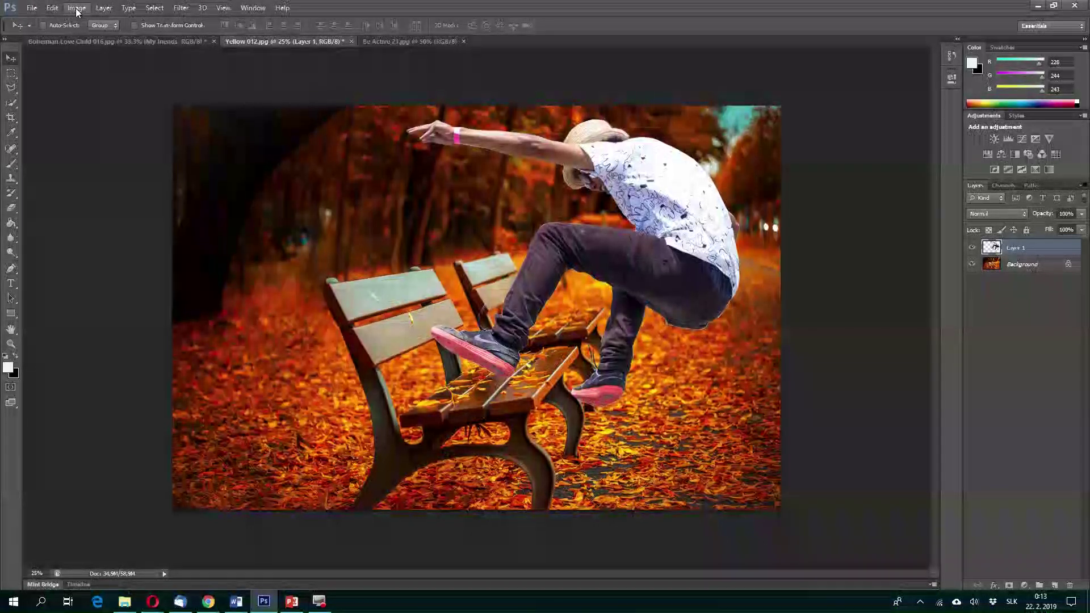
- Flip the pasted skateboarder horizontally and move him slightly down so he sits in front of the benches, facing the path
click(52, 8)
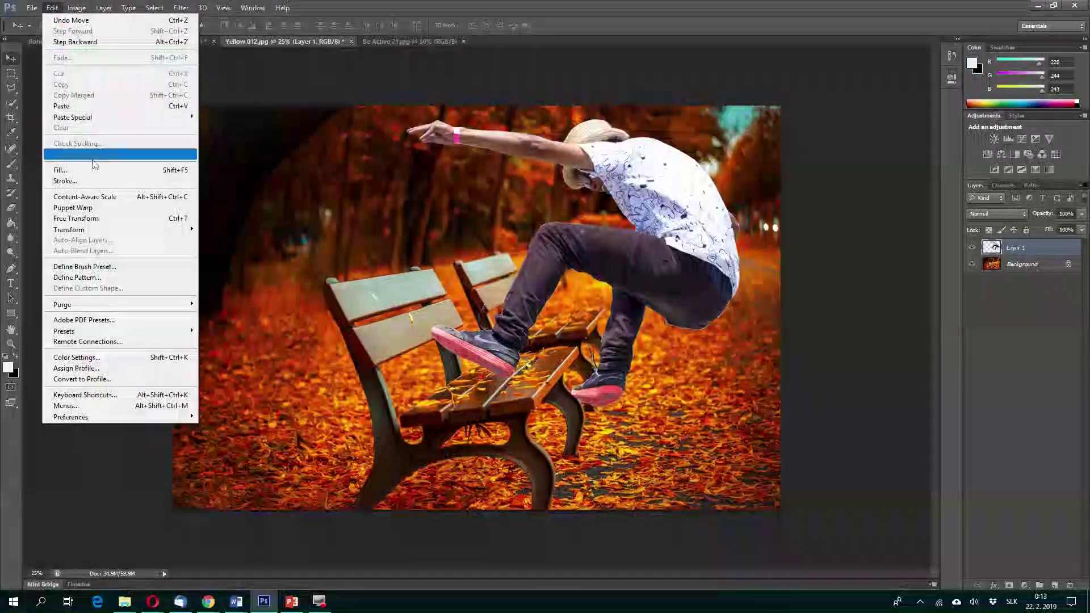
mouse_move(117, 225)
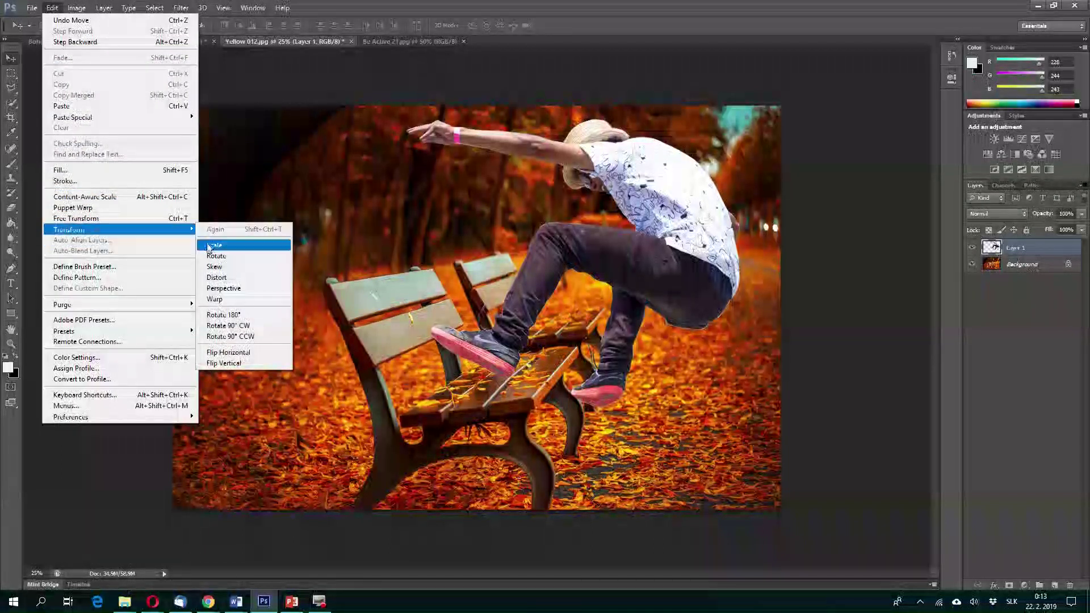
click(236, 354)
drag(423, 319, 444, 345)
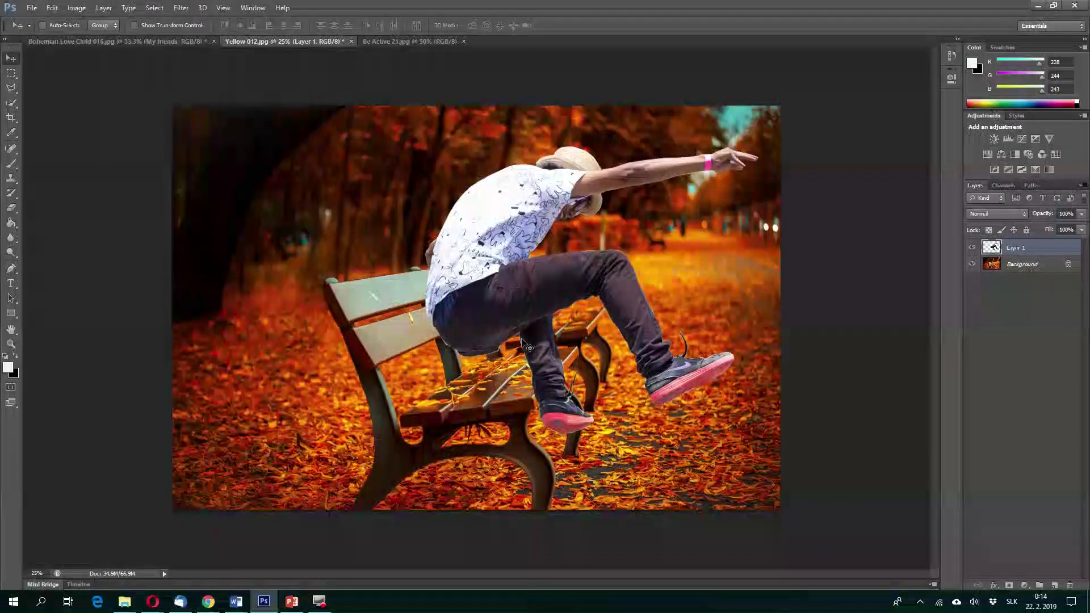
- Scale the skateboarder down proportionally to 43.57% and place him in the air above the path, beyond the rear bench
click(55, 9)
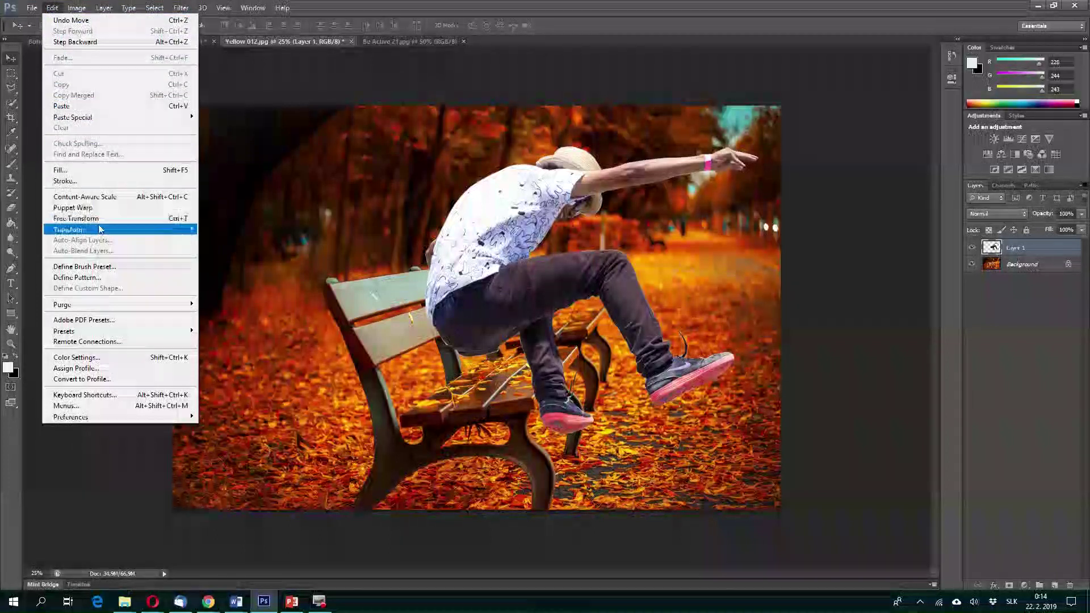
mouse_move(171, 229)
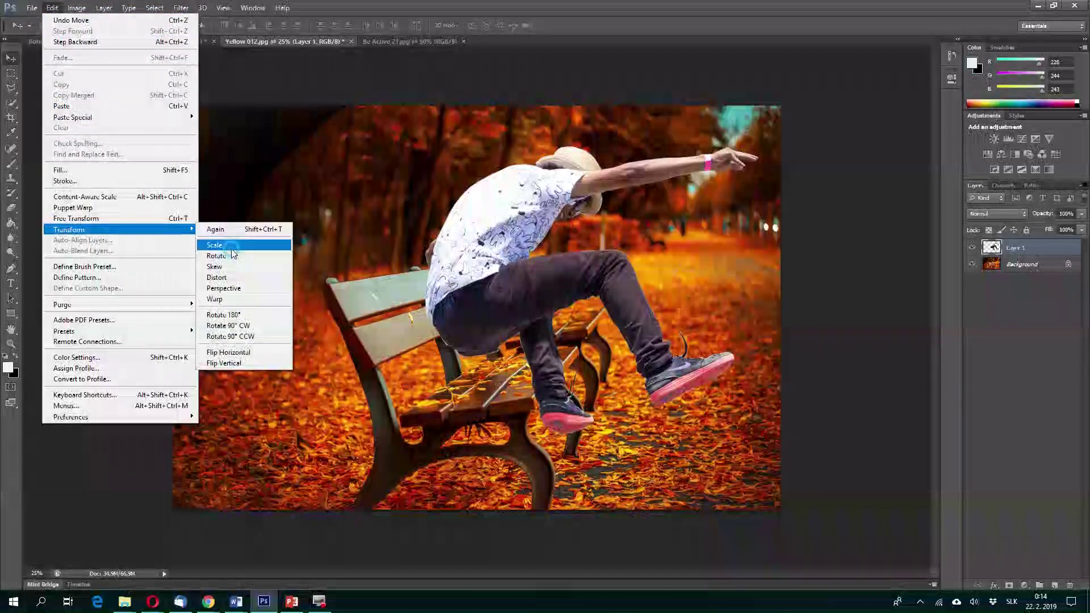
click(229, 248)
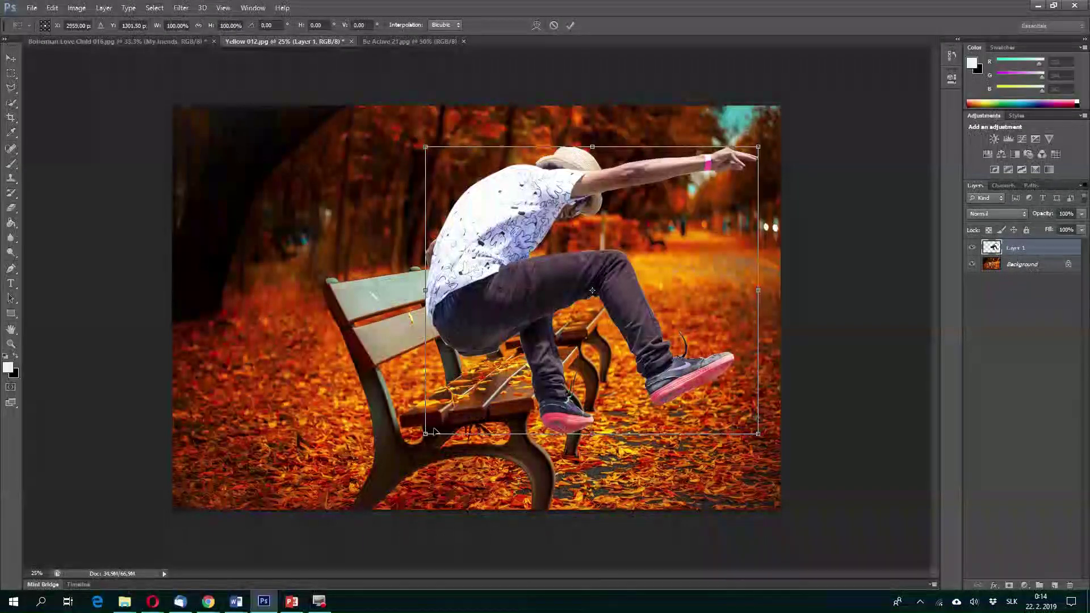
drag(434, 432, 550, 317)
drag(642, 274, 676, 271)
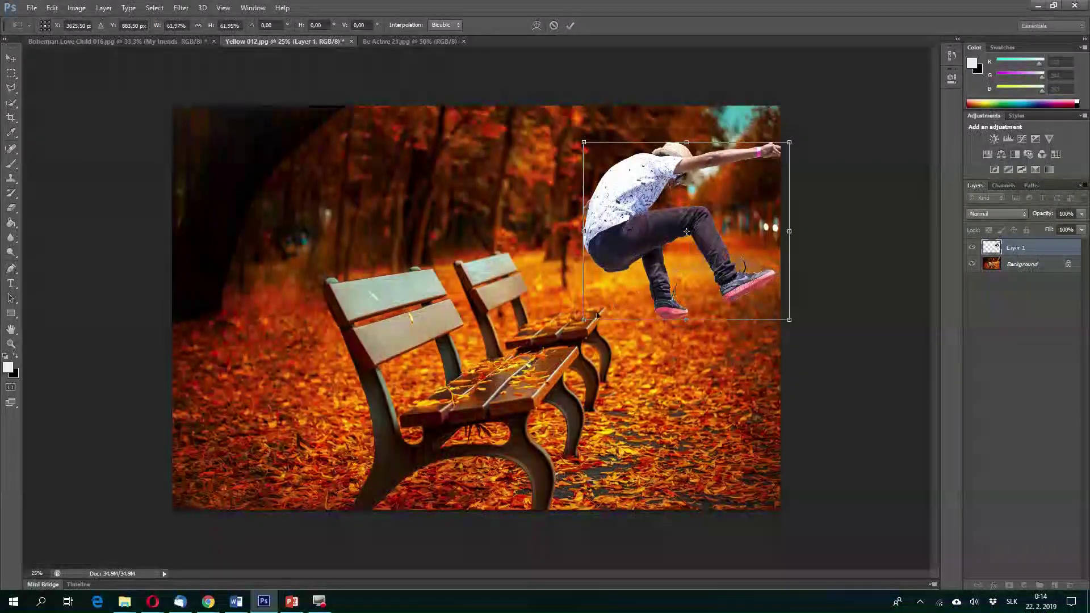
drag(597, 315, 673, 271)
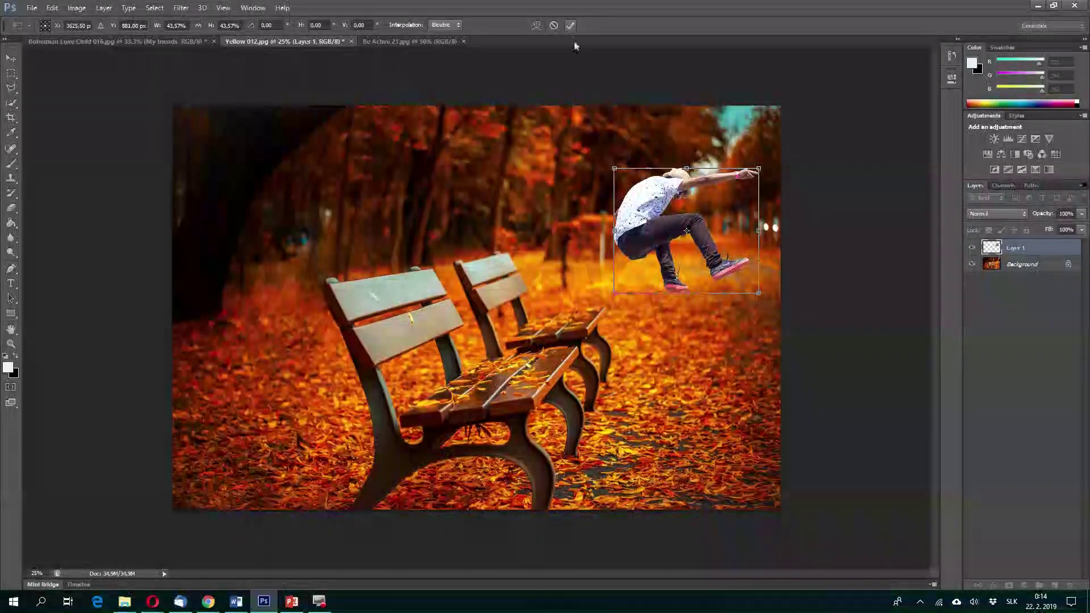
key(Return)
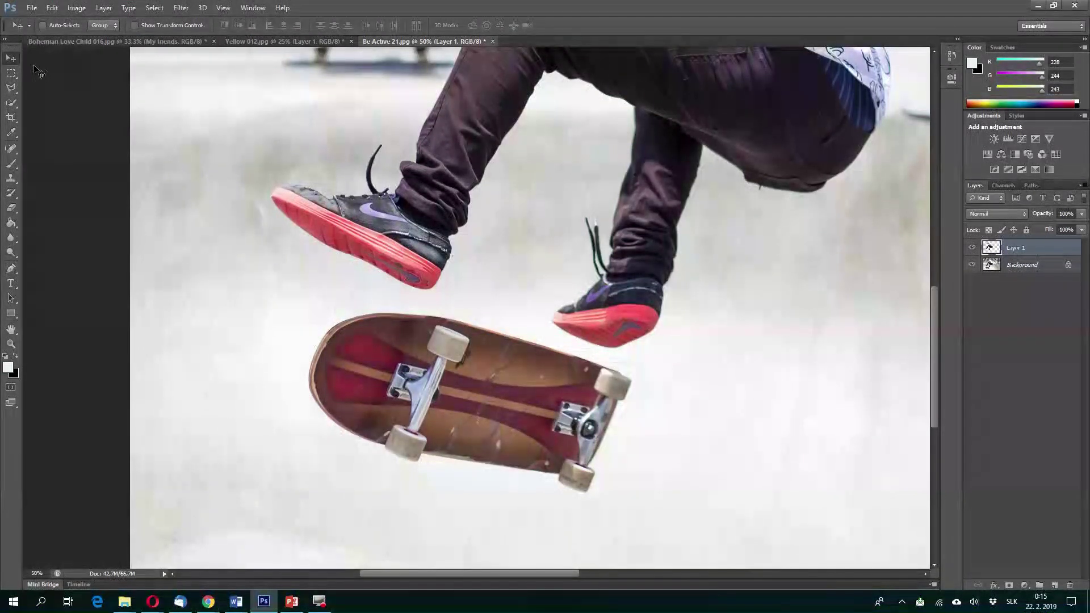
- Outline the skateboard in Be Active 21.jpg with the Polygonal Lasso, including its wheels, and try to copy it from Layer 1
click(11, 87)
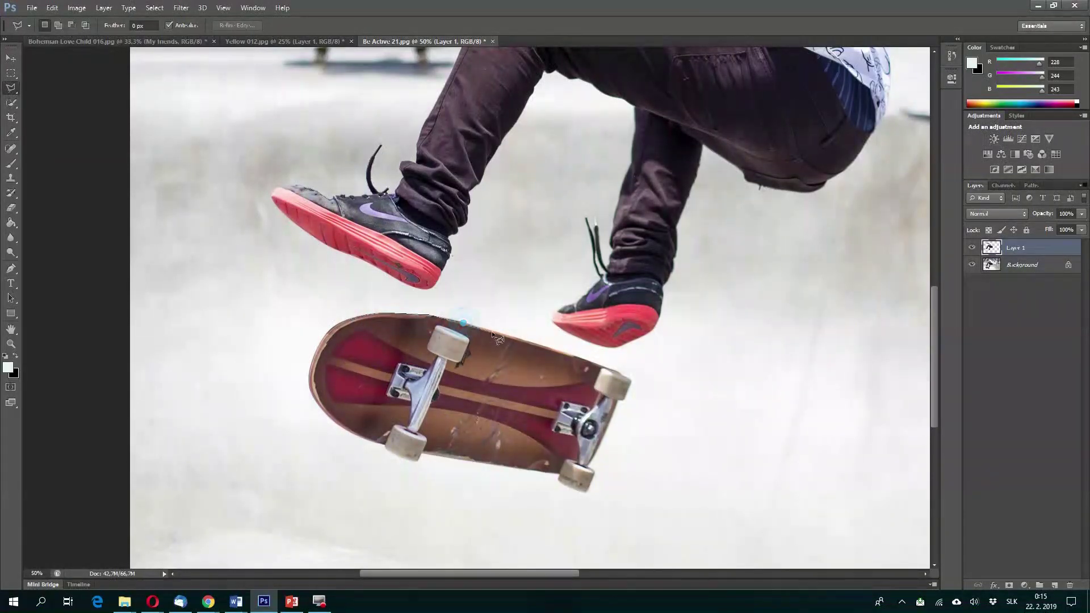
double_click(556, 353)
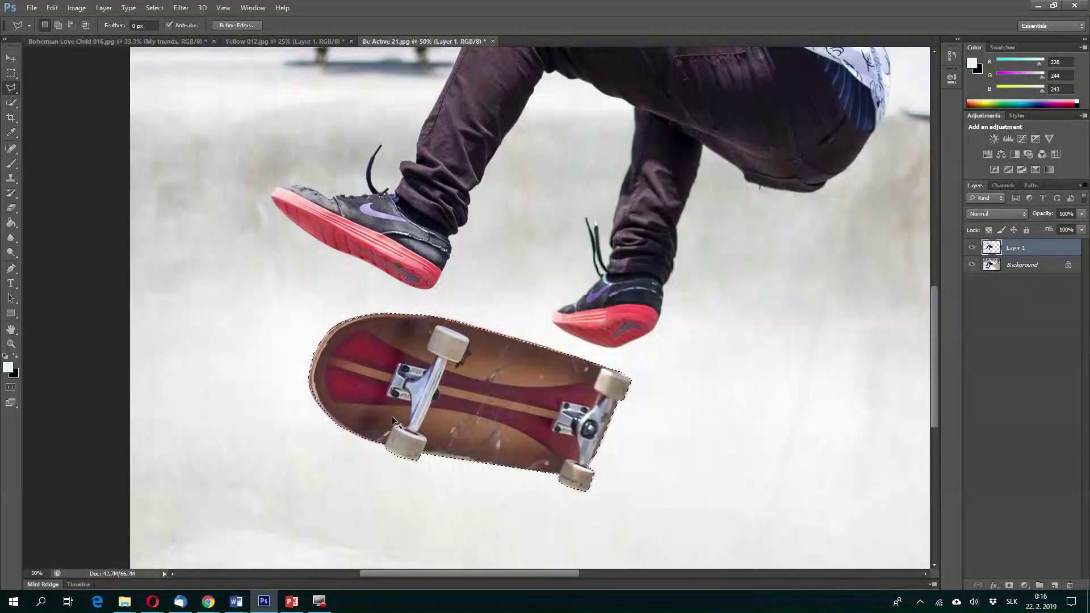
key(ctrl+c)
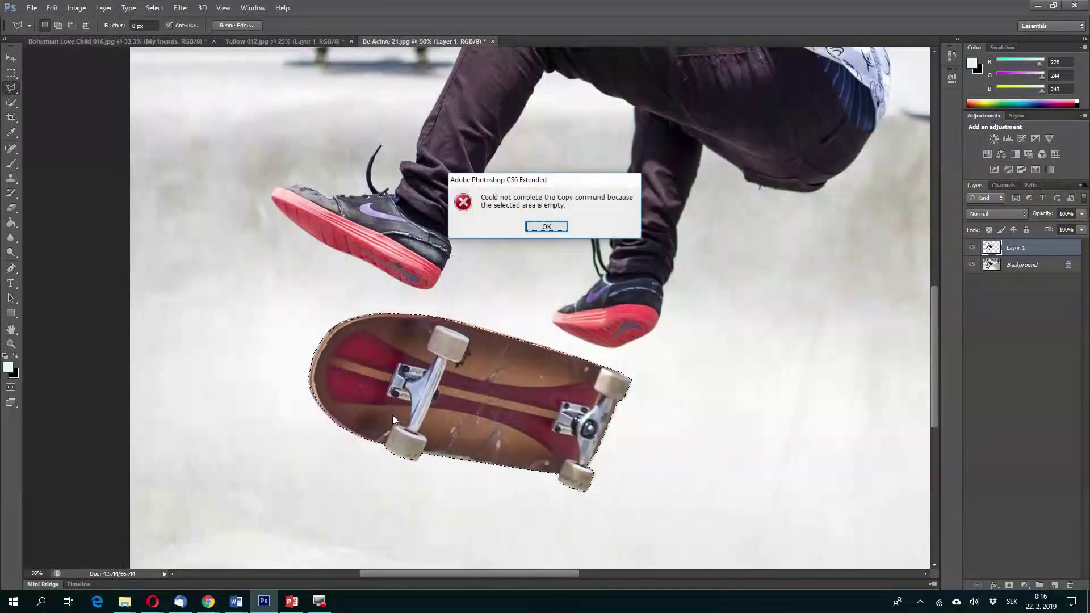
click(548, 226)
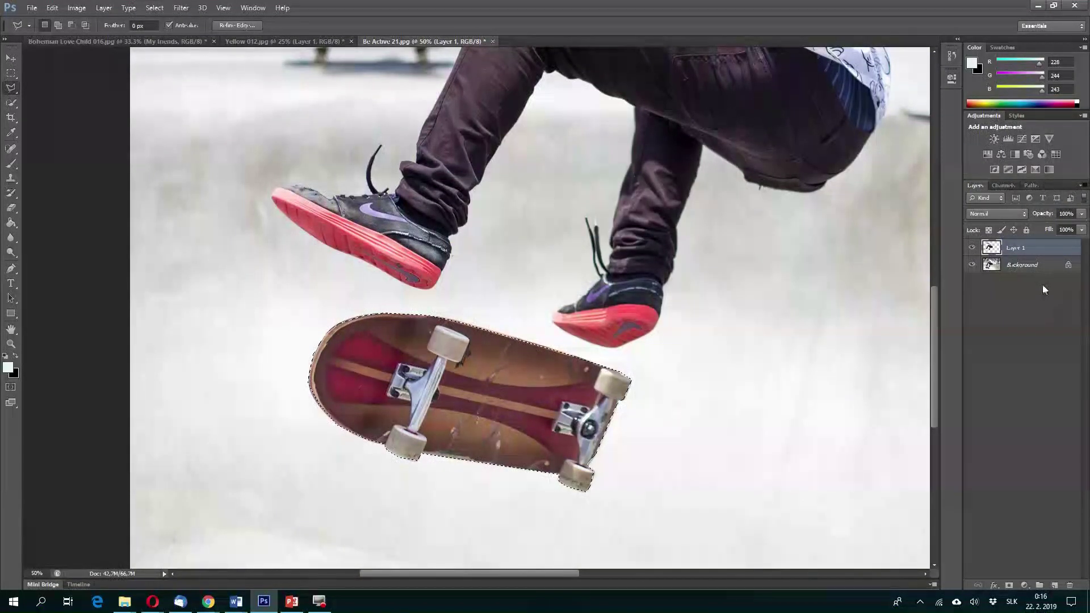
- Copy the selected skateboard from the Background layer and paste it into Yellow 012.jpg as a new layer
click(1023, 265)
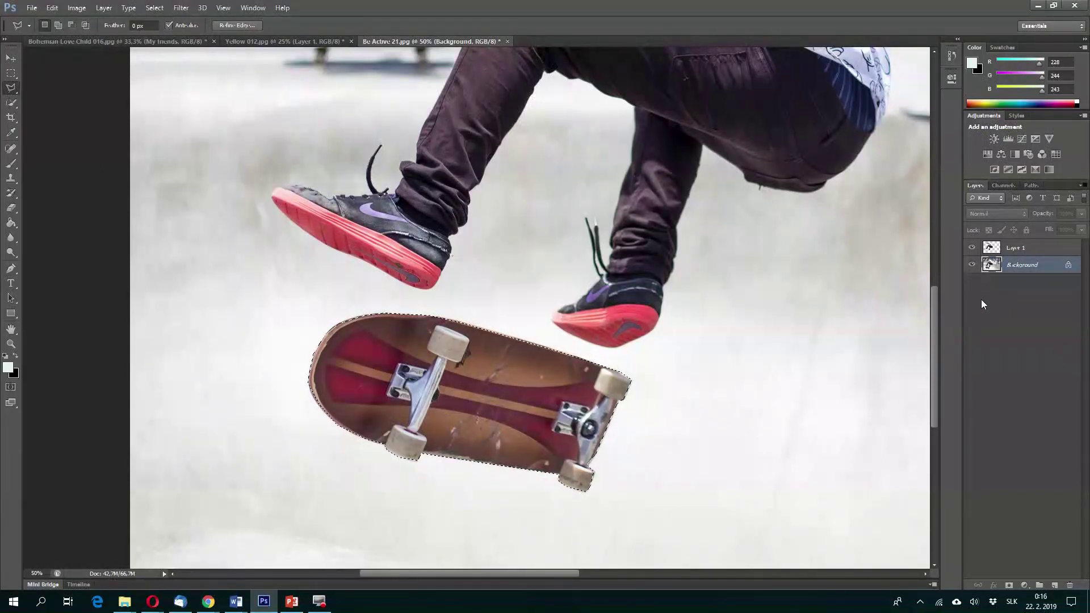
click(299, 41)
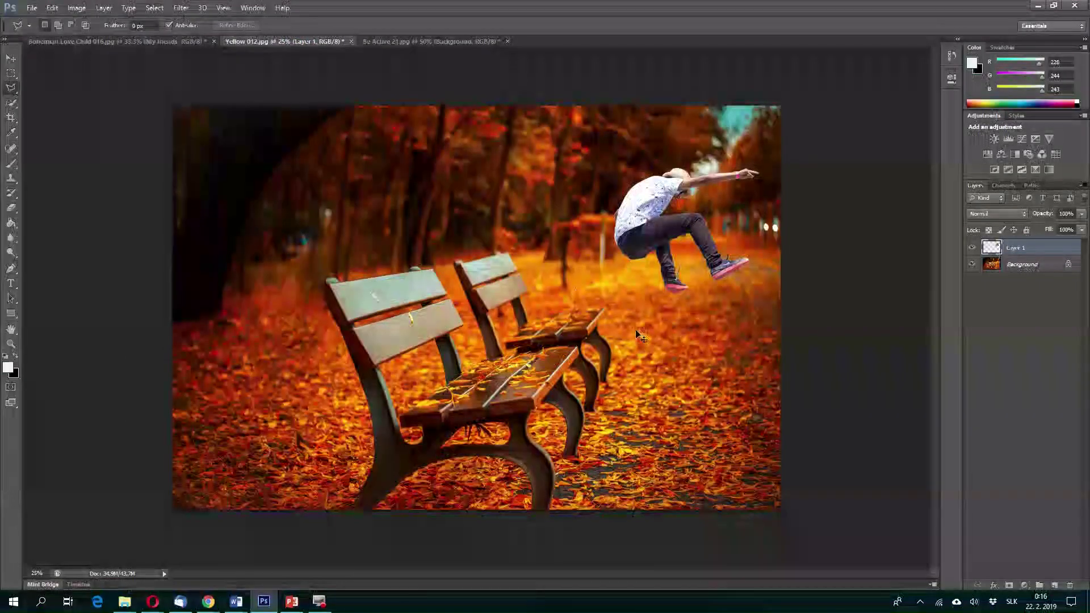
key(ctrl+v)
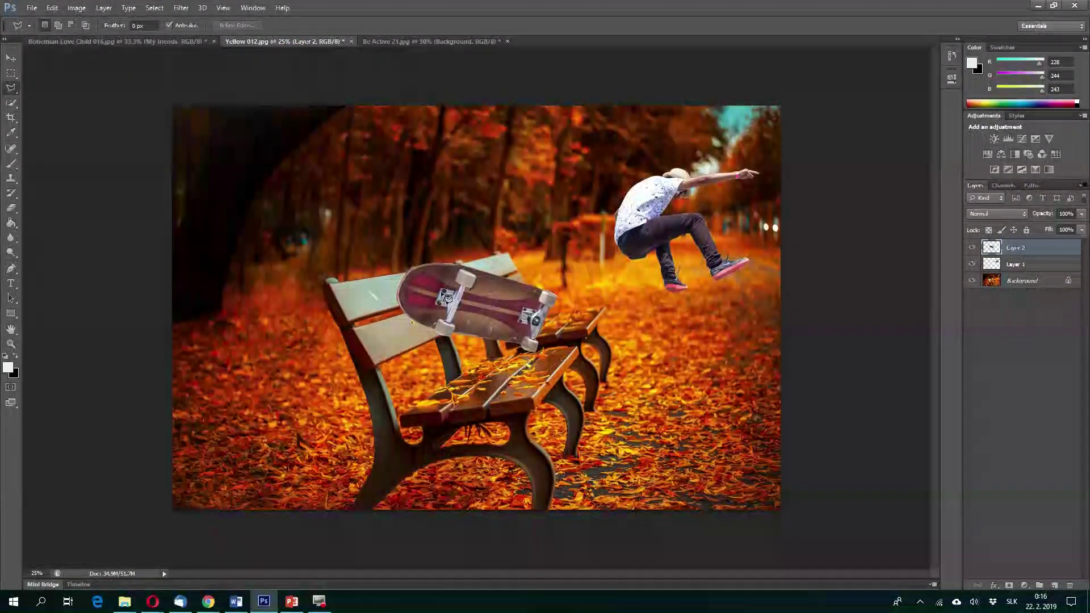
- Flip the pasted skateboard horizontally and move it over the path, directly beneath the skateboarder's feet
click(52, 8)
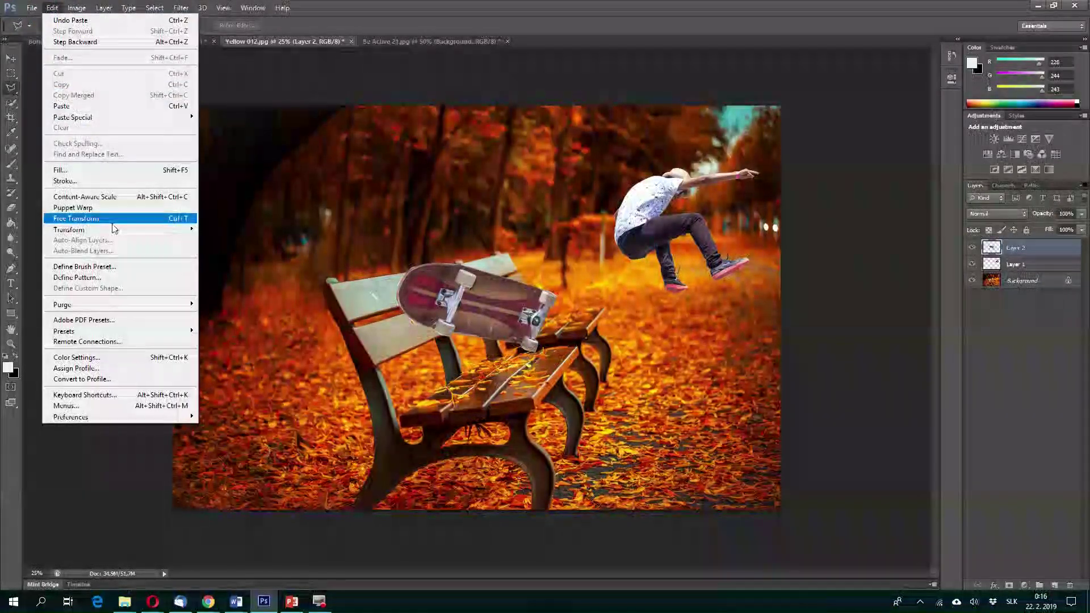
mouse_move(111, 230)
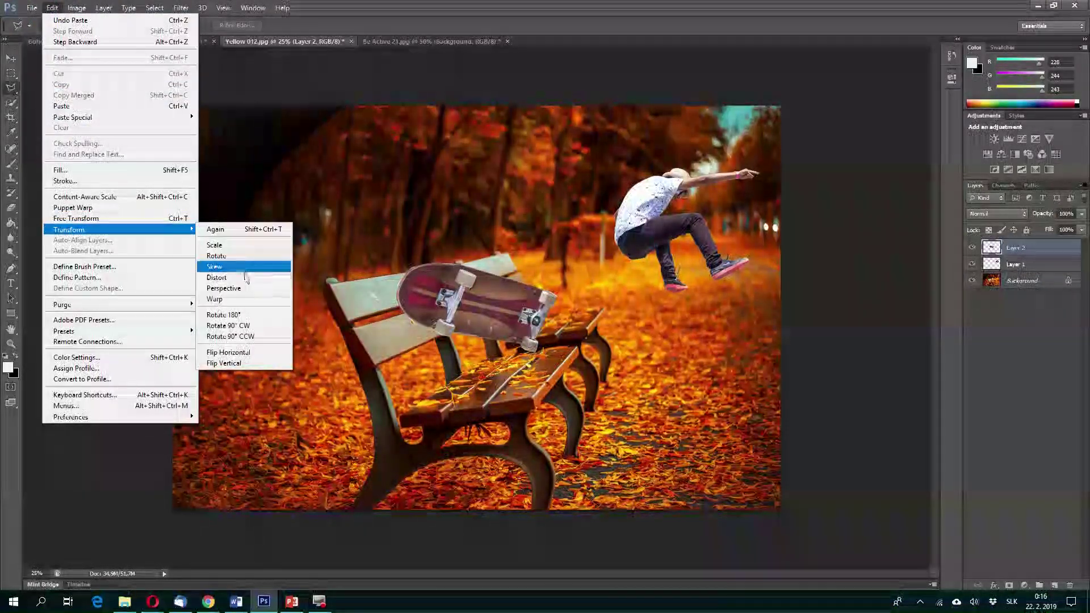
click(247, 350)
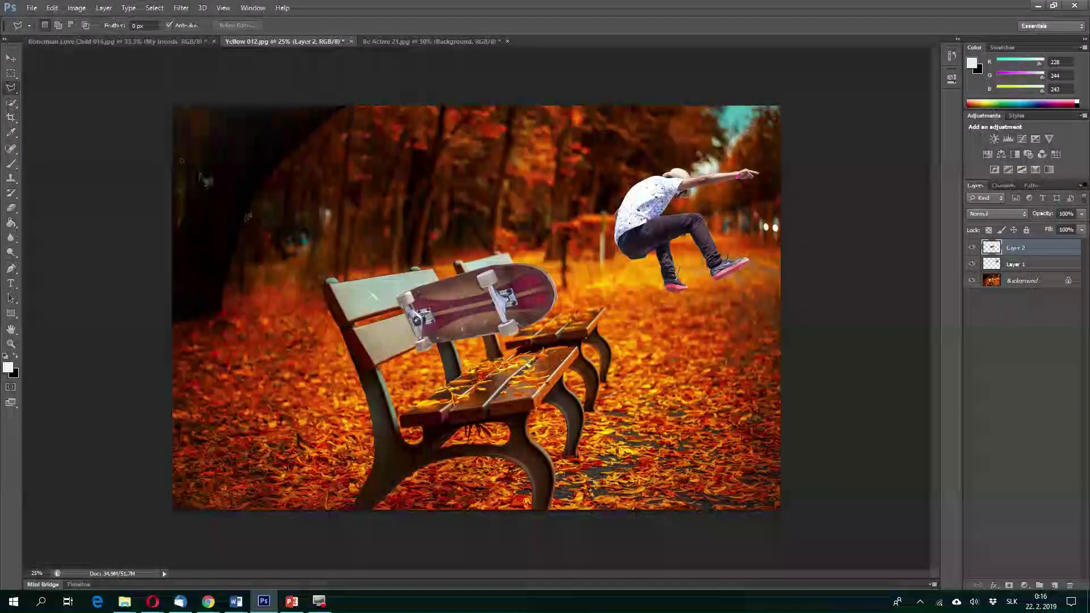
click(11, 57)
drag(495, 313, 704, 343)
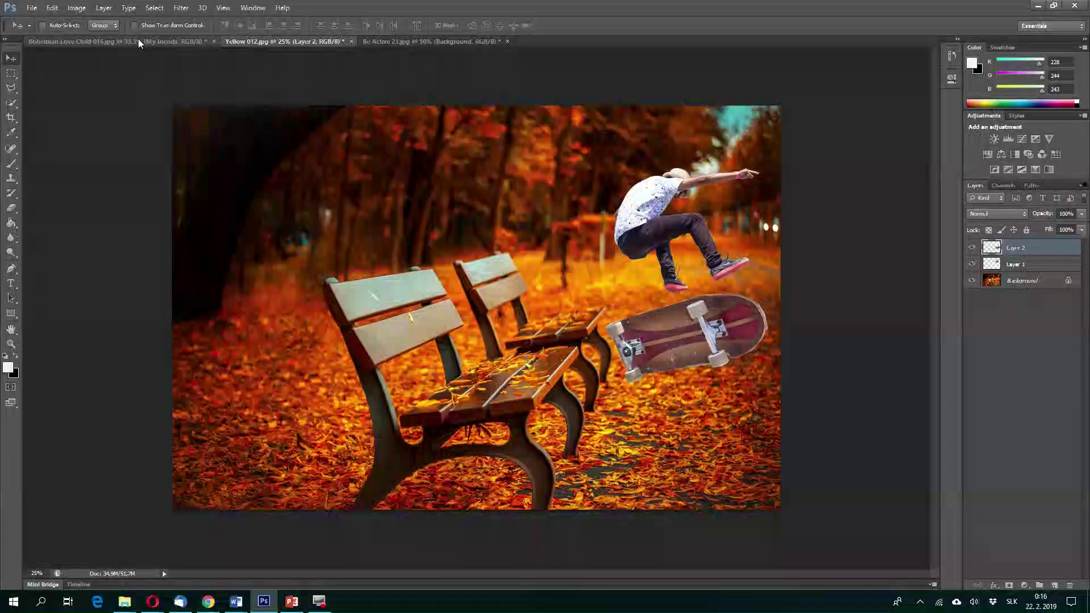
- Scale the skateboard down to roughly half its size and move it down, leaving a gap below the skateboarder's shoes
key(ctrl+t)
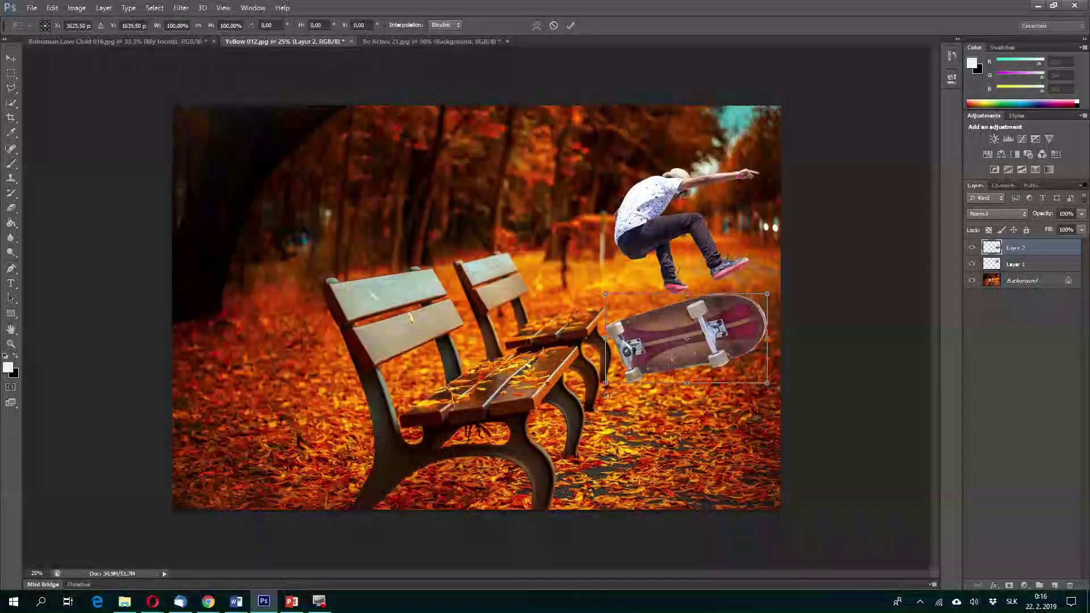
drag(606, 383, 682, 330)
key(Return)
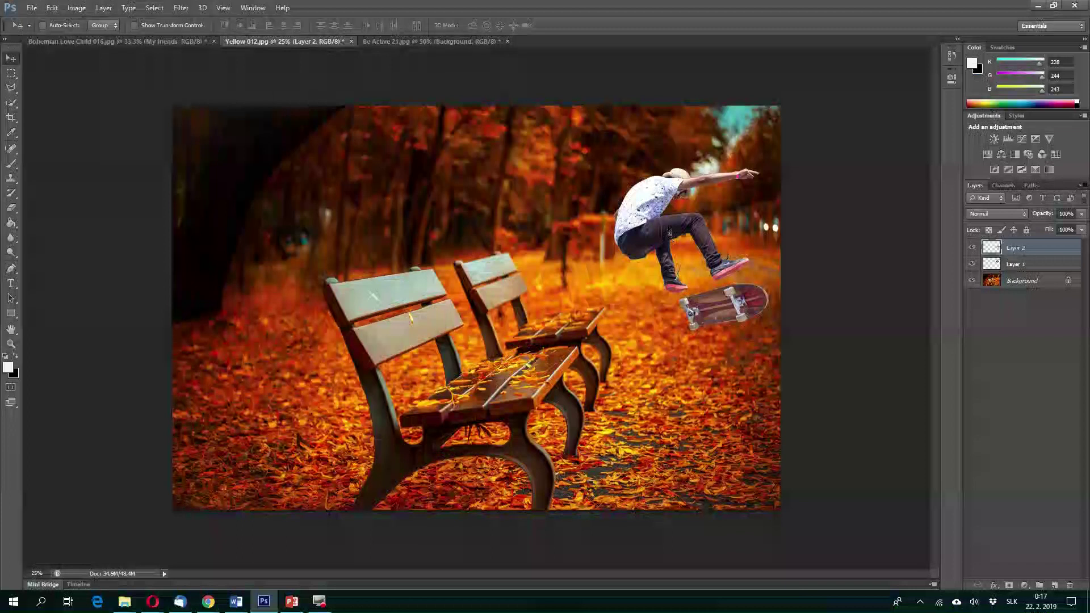
drag(658, 225, 648, 259)
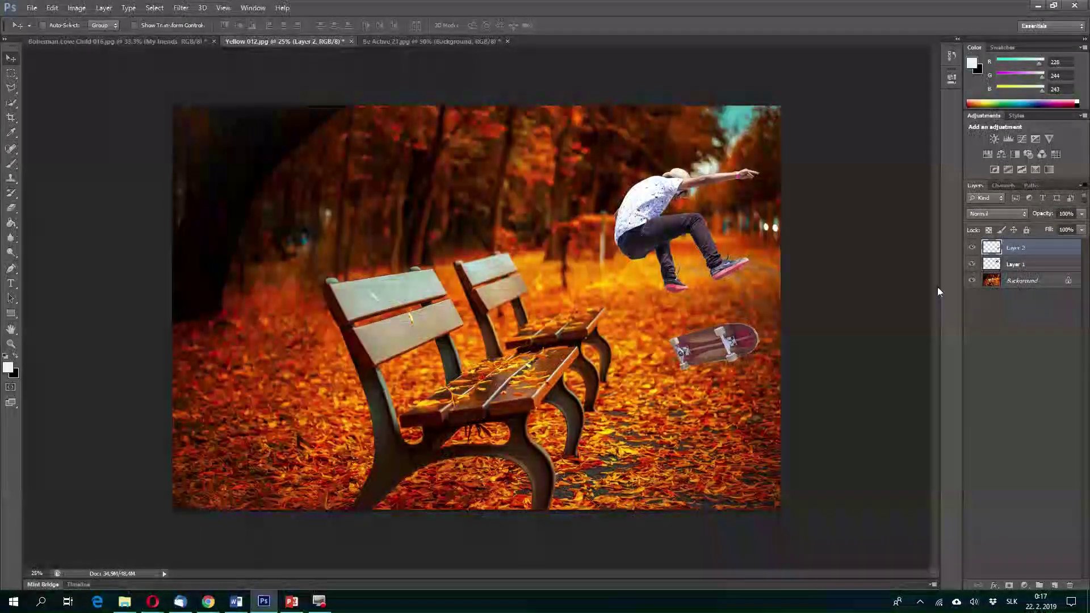
- Move the skateboarder on Layer 1 down and left beside the rear bench and enlarge him to about 124%
click(1017, 269)
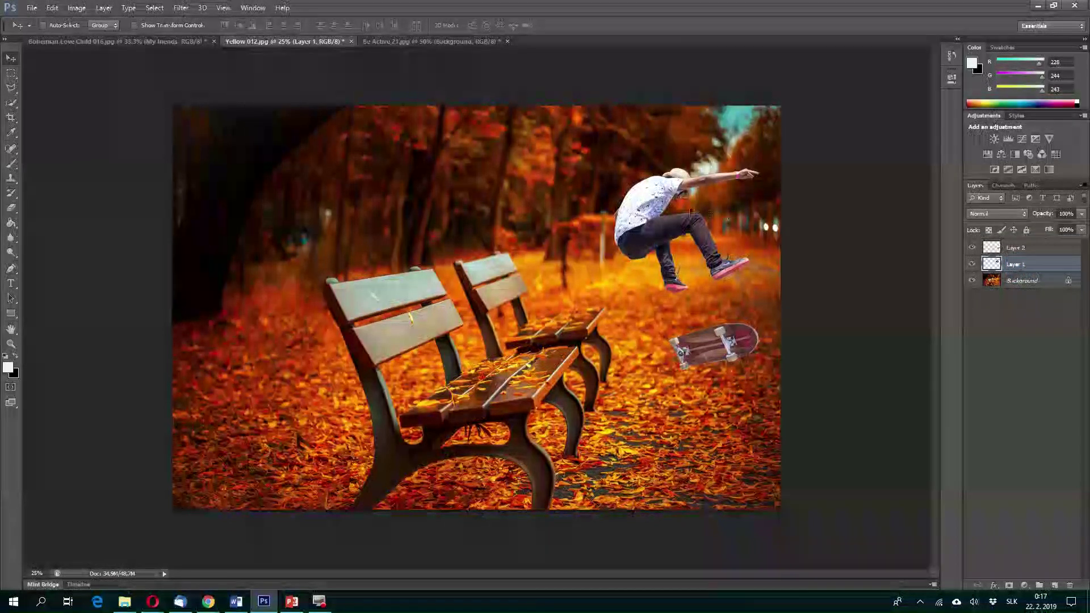
drag(640, 227, 589, 283)
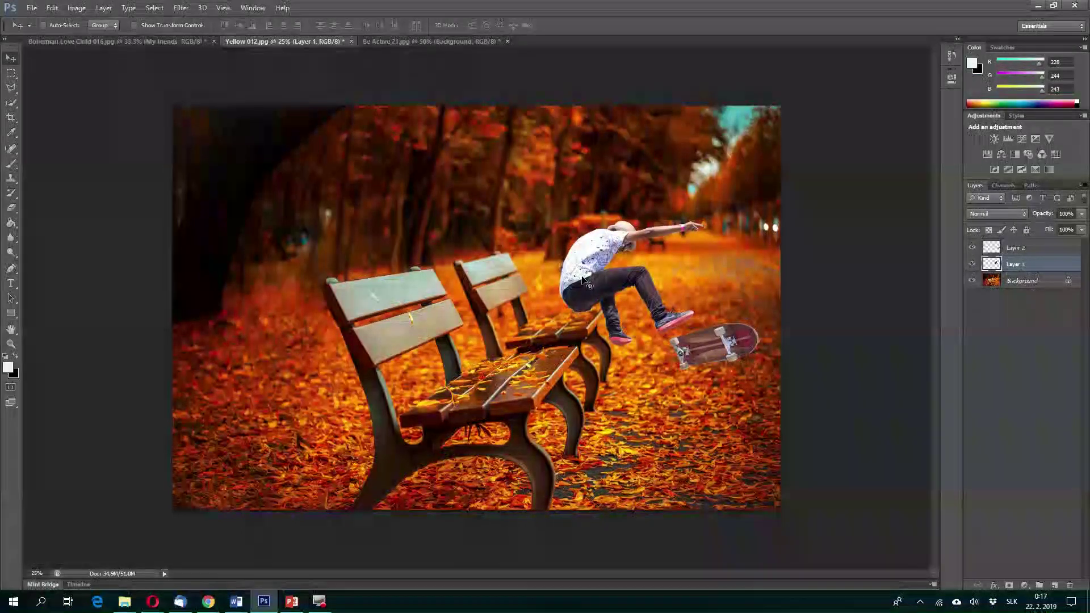
key(ctrl+t)
drag(703, 223, 739, 191)
drag(591, 276, 588, 291)
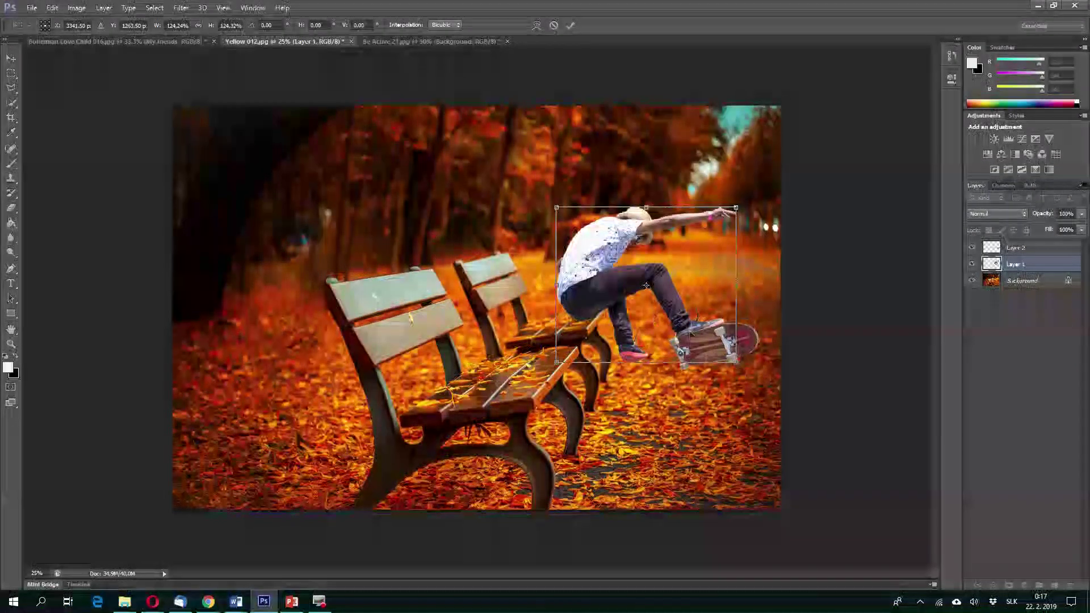
key(Return)
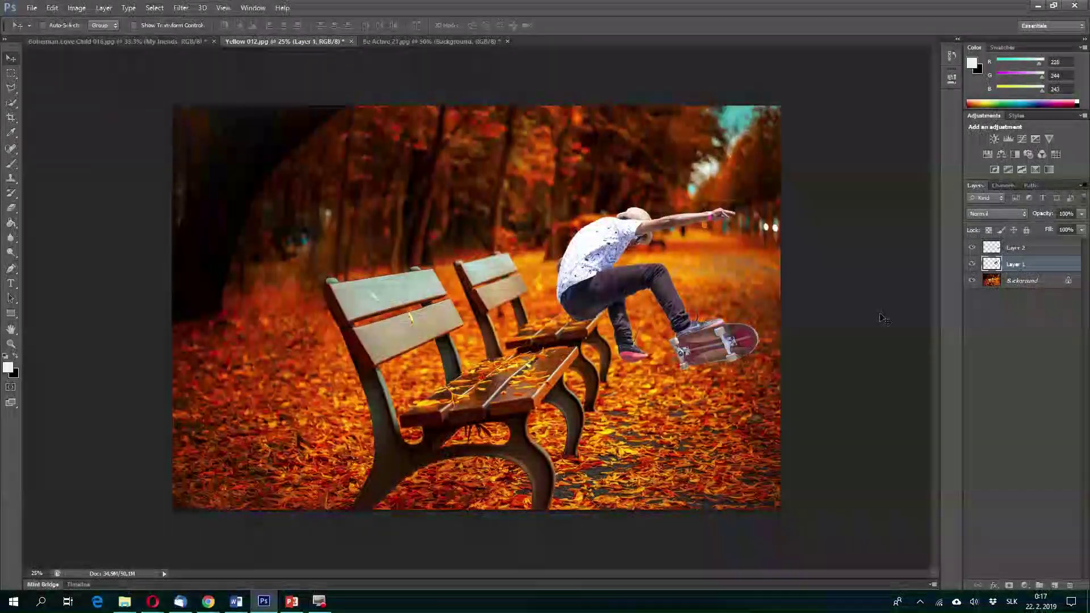
- Move the skateboard on Layer 2 down and left so that it floats just below the skateboarder's shoes
click(997, 250)
drag(732, 345, 691, 385)
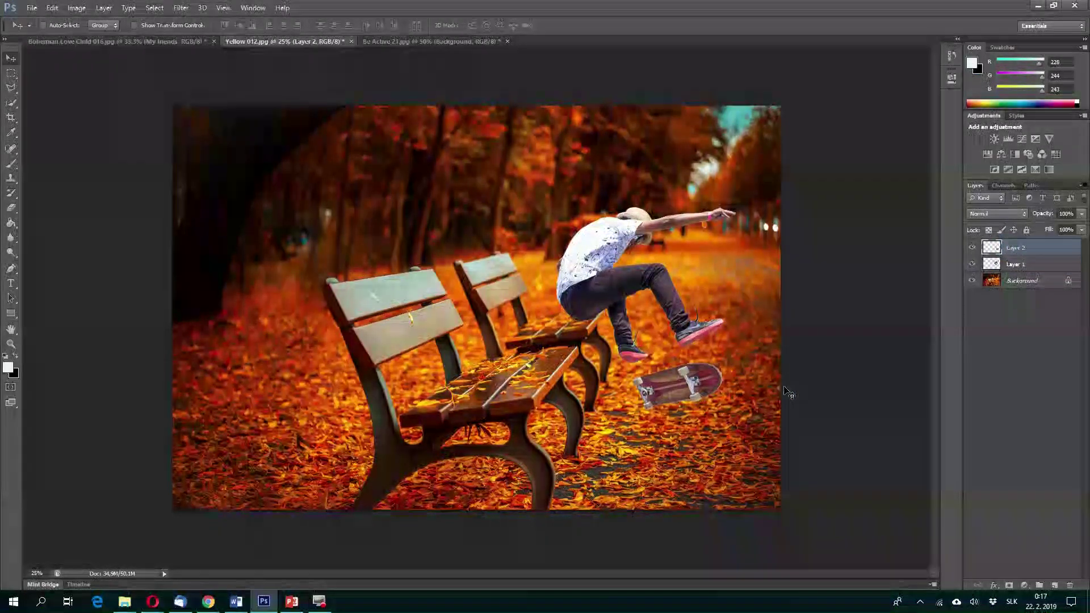